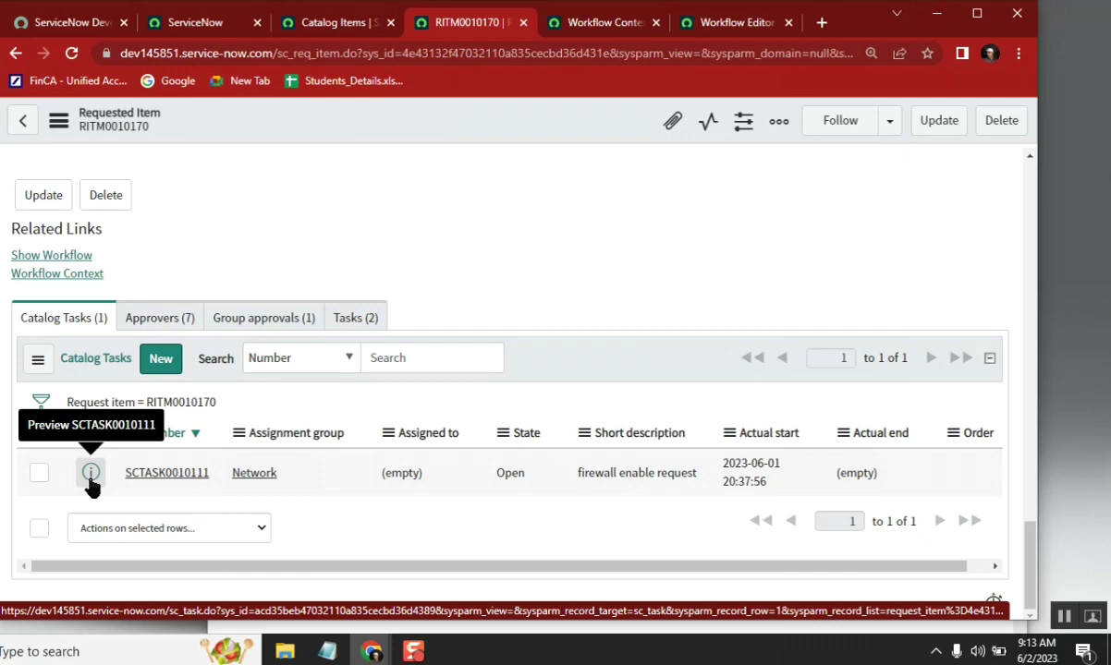
# Close the Firewall Request workflow context page and return to the Workflow Editor.
pyautogui.click(730, 23)
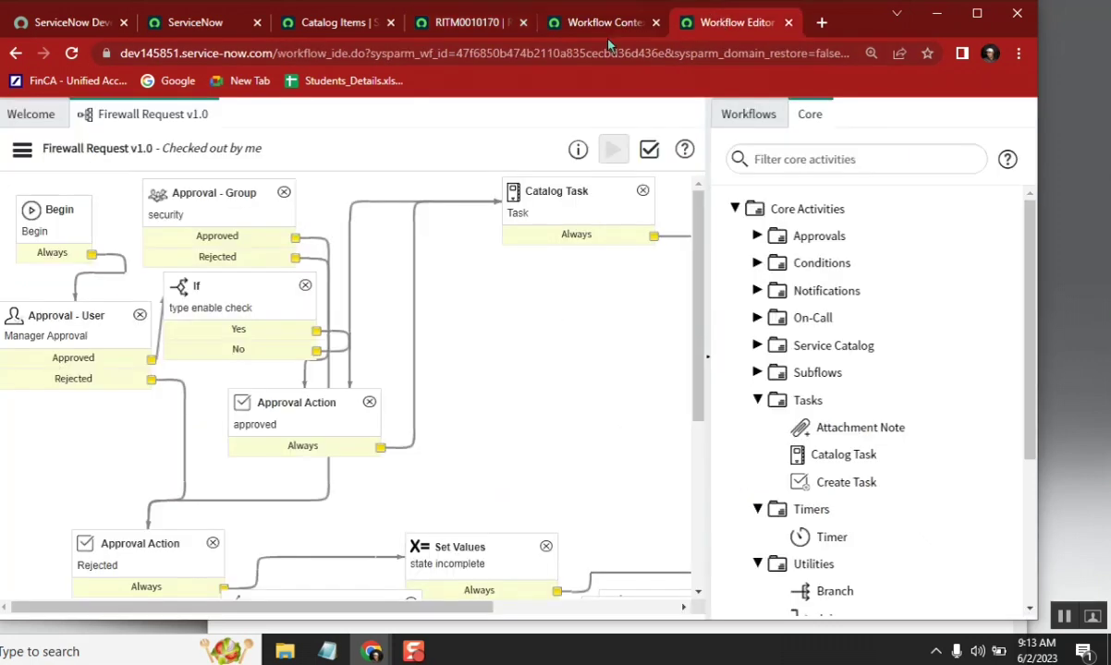
pyautogui.click(602, 24)
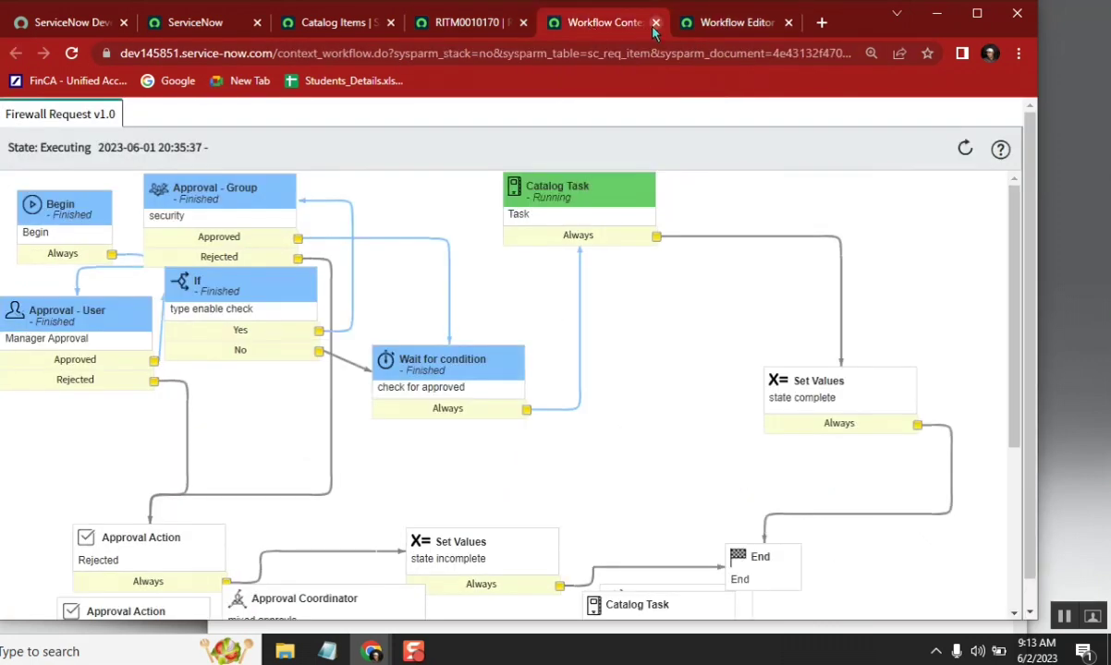
pyautogui.click(654, 24)
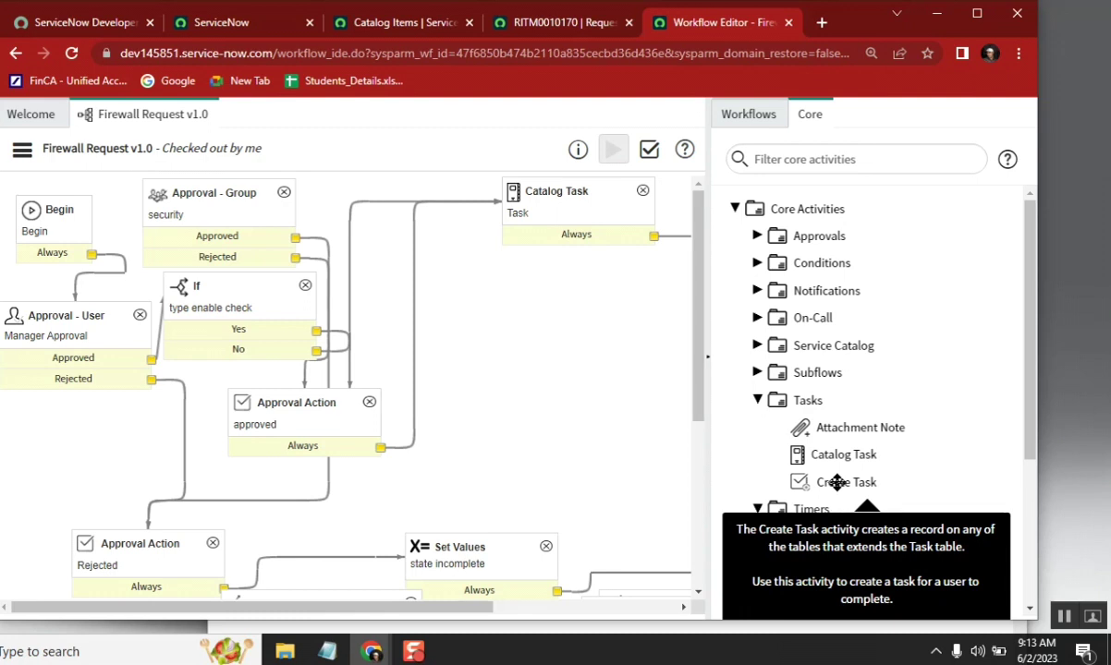
# Switch to the Class40_Workflow_1.txt notes in Notepad and add the heading "catalog task vs create task" below the if-enable outline.
pyautogui.click(326, 651)
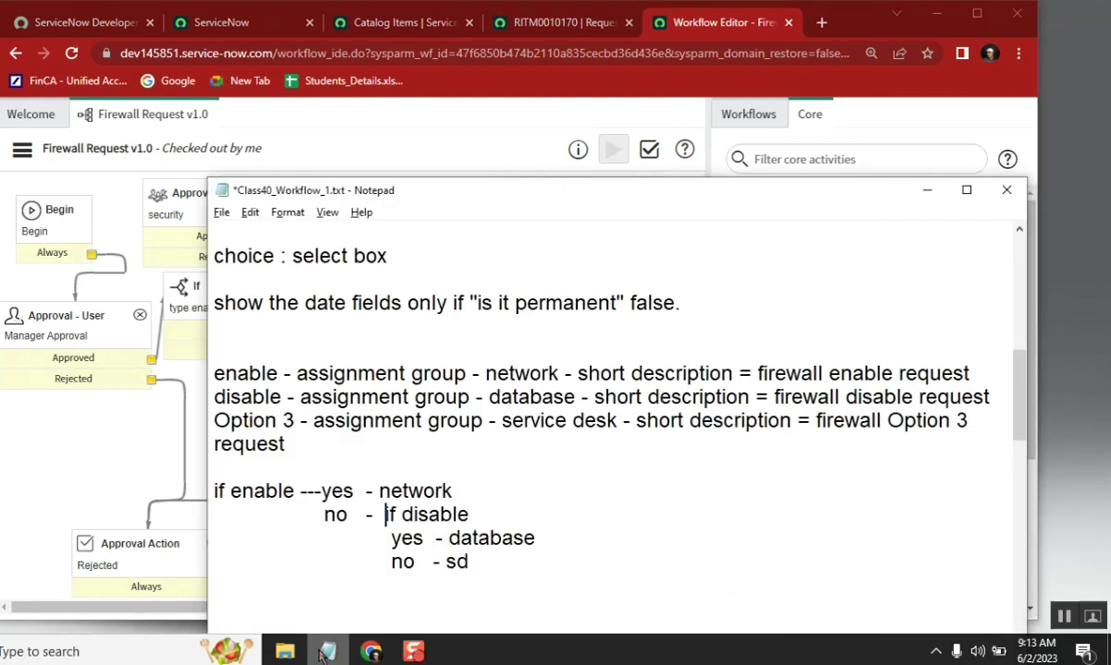
pyautogui.click(533, 578)
pyautogui.press('Return')
pyautogui.press('Return')
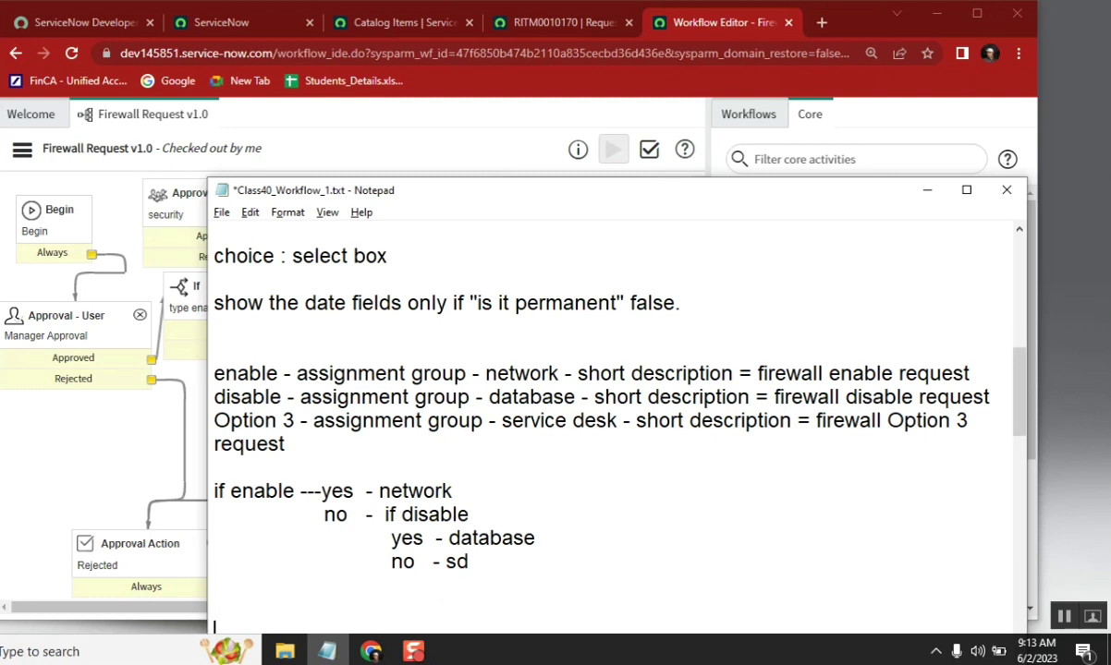
pyautogui.write('catalog task ')
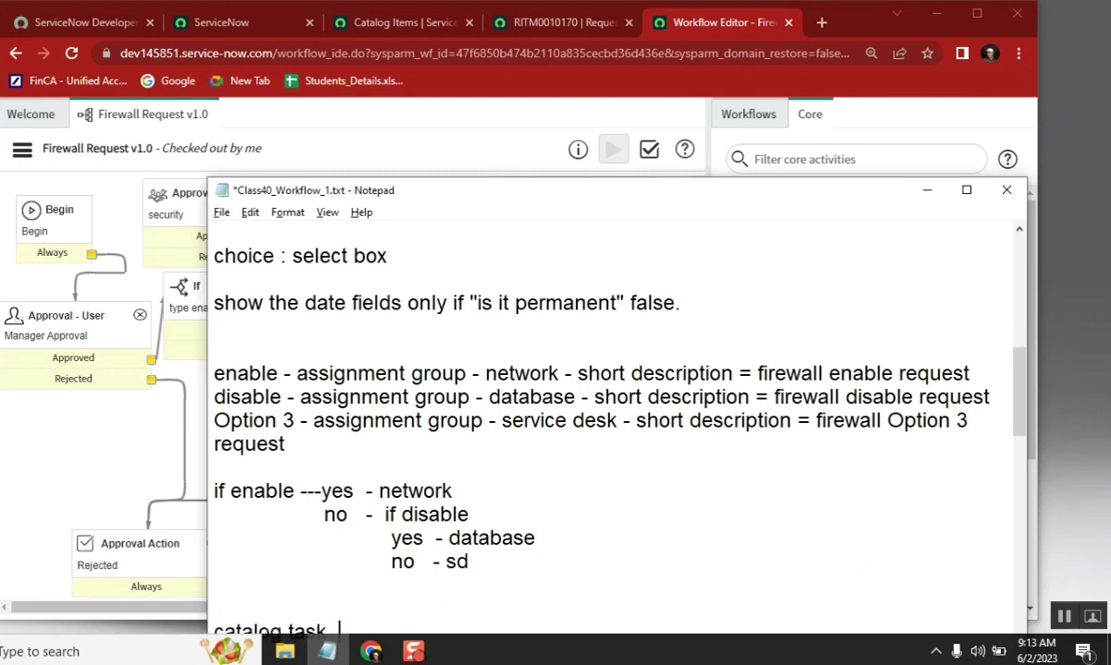
pyautogui.write('- vs creat ta')
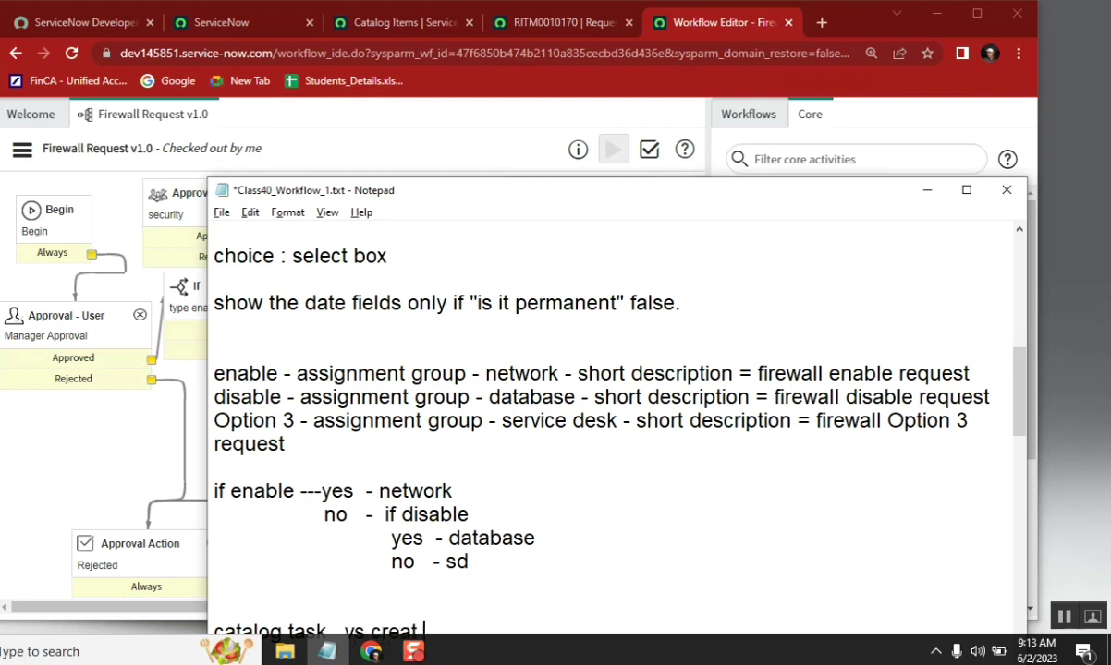
pyautogui.press('BackSpace')
pyautogui.press('BackSpace')
pyautogui.write('e task')
pyautogui.press('Return')
pyautogui.press('Return')
pyautogui.press('Return')
pyautogui.press('Return')
pyautogui.press('Return')
pyautogui.press('Return')
pyautogui.press('Return')
pyautogui.press('Return')
pyautogui.press('Return')
pyautogui.press('Return')
pyautogui.press('Return')
pyautogui.press('Return')
pyautogui.press('Return')
pyautogui.press('Return')
pyautogui.press('Return')
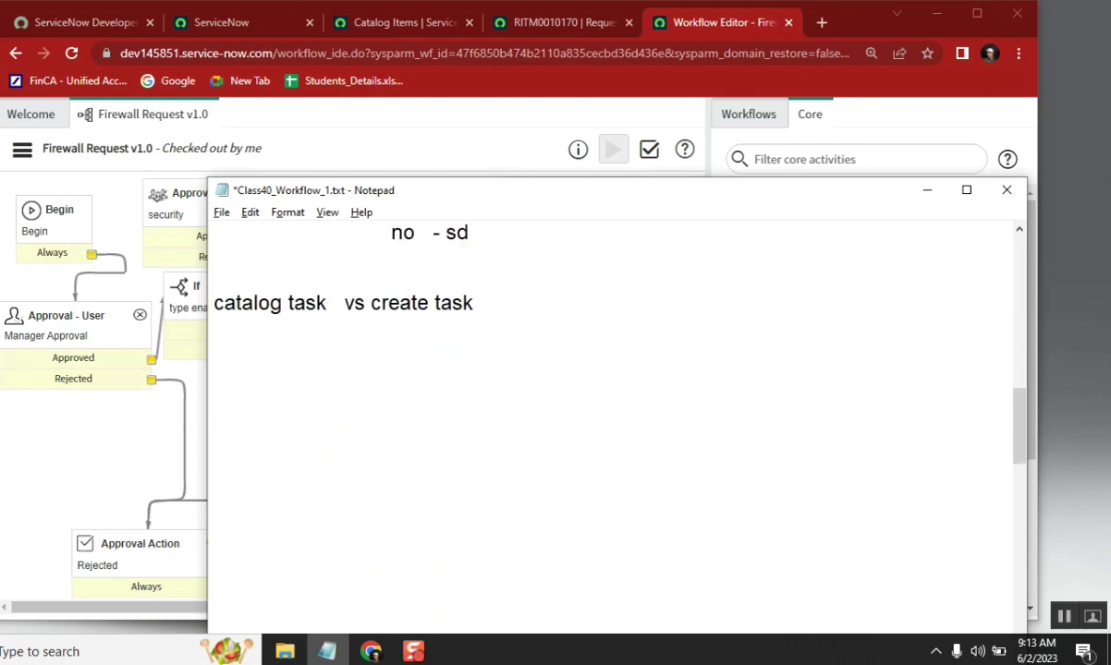
# Write the comparison "sc_task vs task" on the line below the catalog task heading.
pyautogui.click(218, 299)
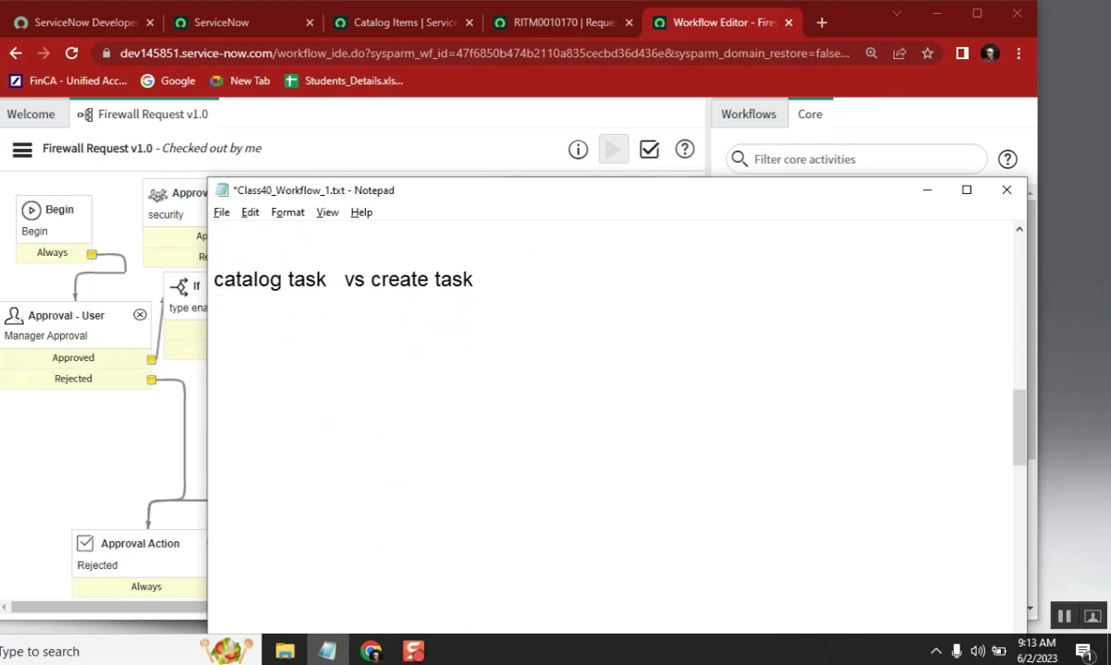
pyautogui.write('sc_task          ')
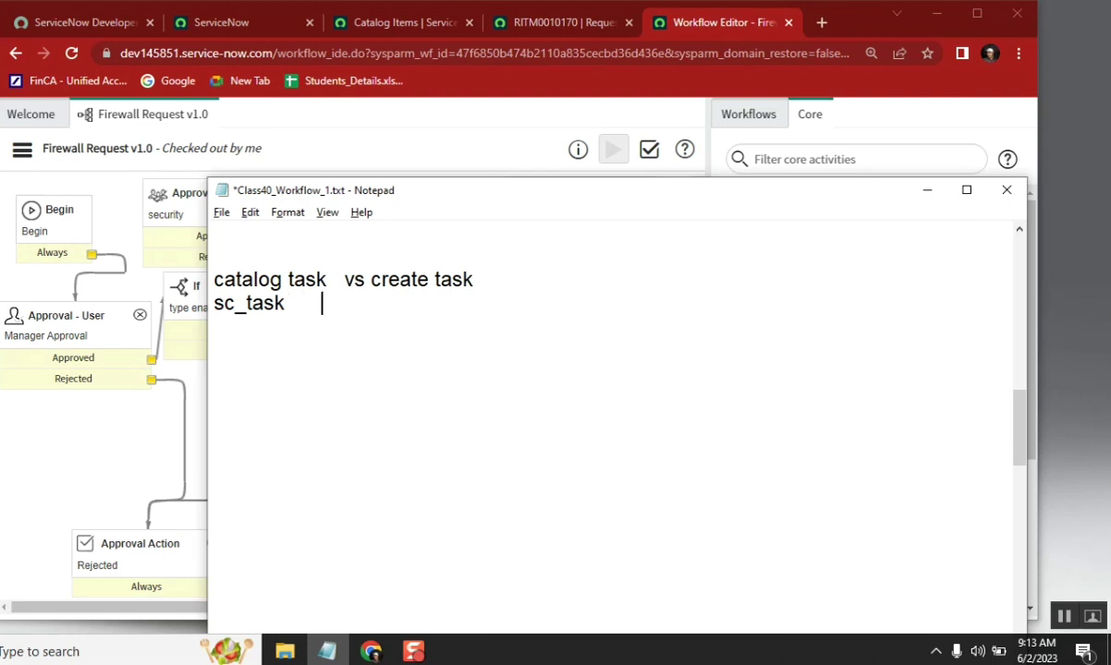
pyautogui.write(' vs  task')
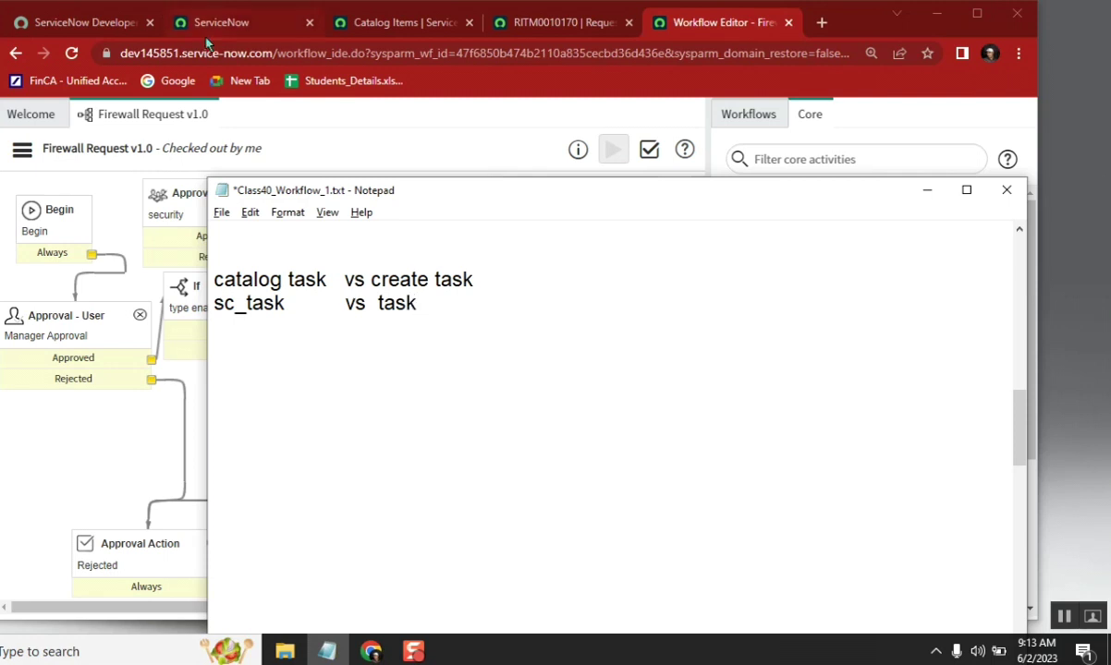
# Switch back to ServiceNow in the browser and open the task table's list with task.LIST.
pyautogui.click(234, 31)
pyautogui.click(130, 164)
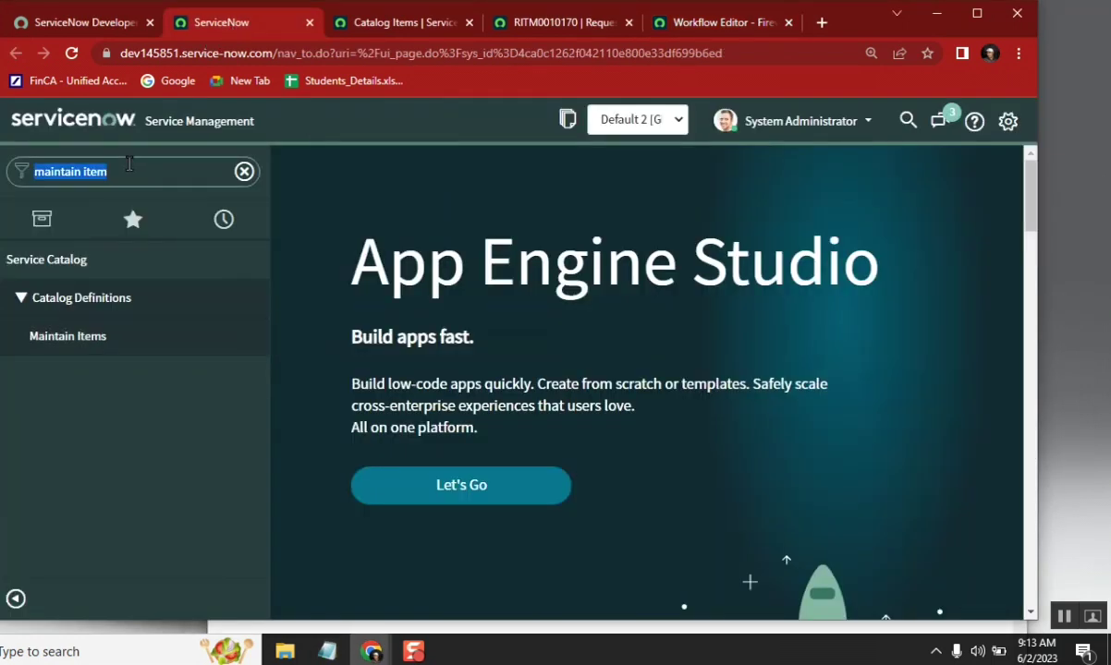
pyautogui.write('task')
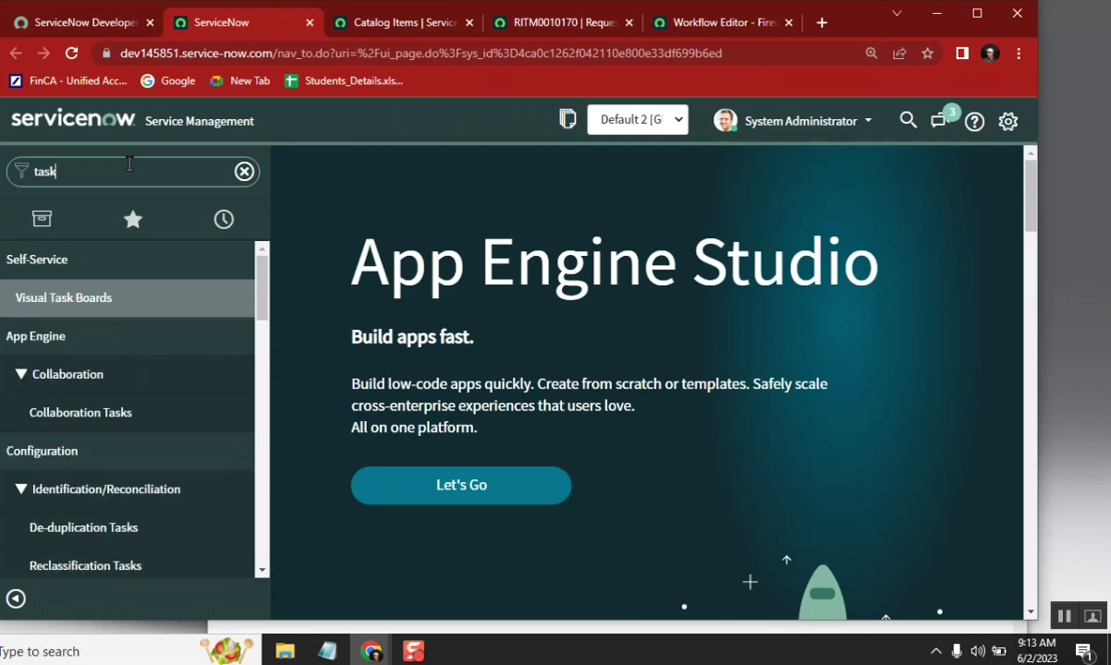
pyautogui.write('.L')
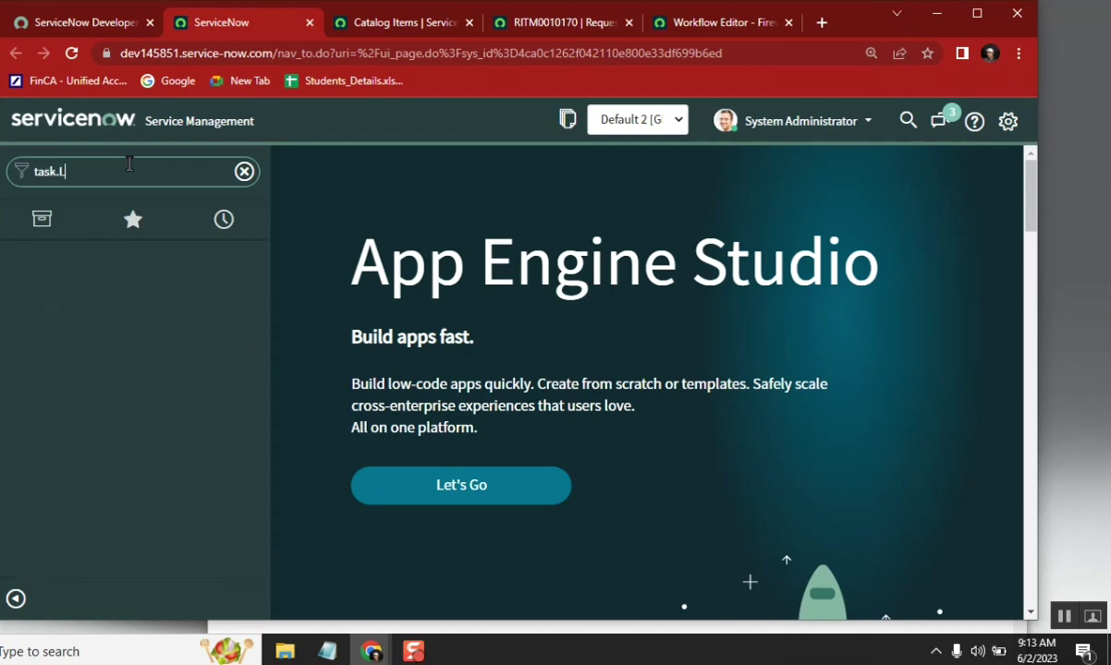
pyautogui.write('IST')
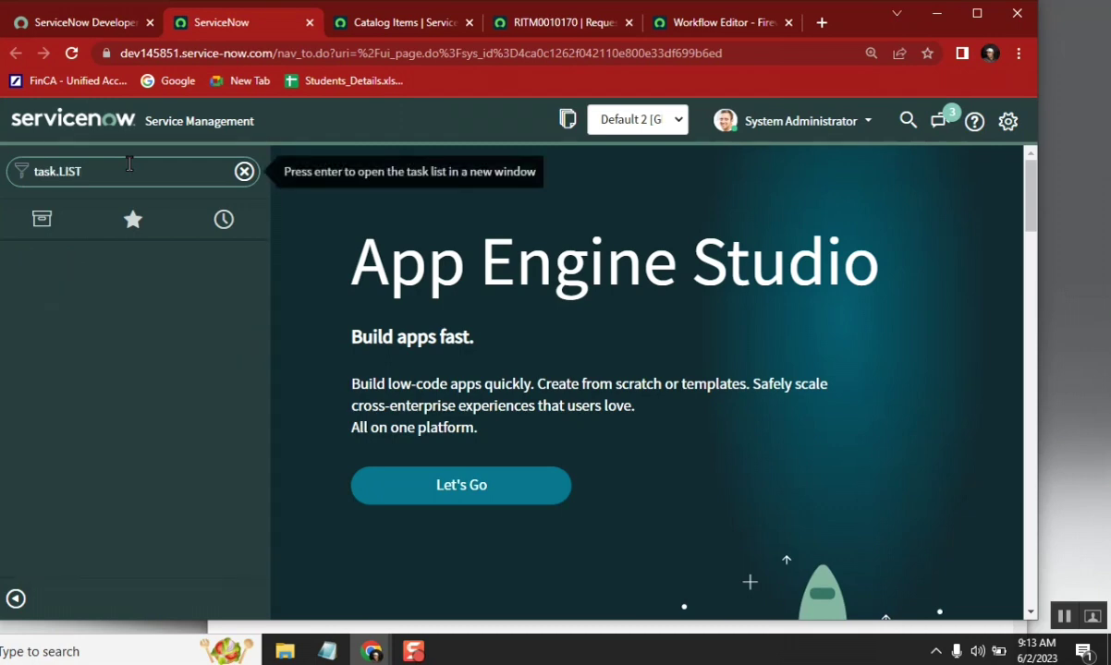
pyautogui.press('Return')
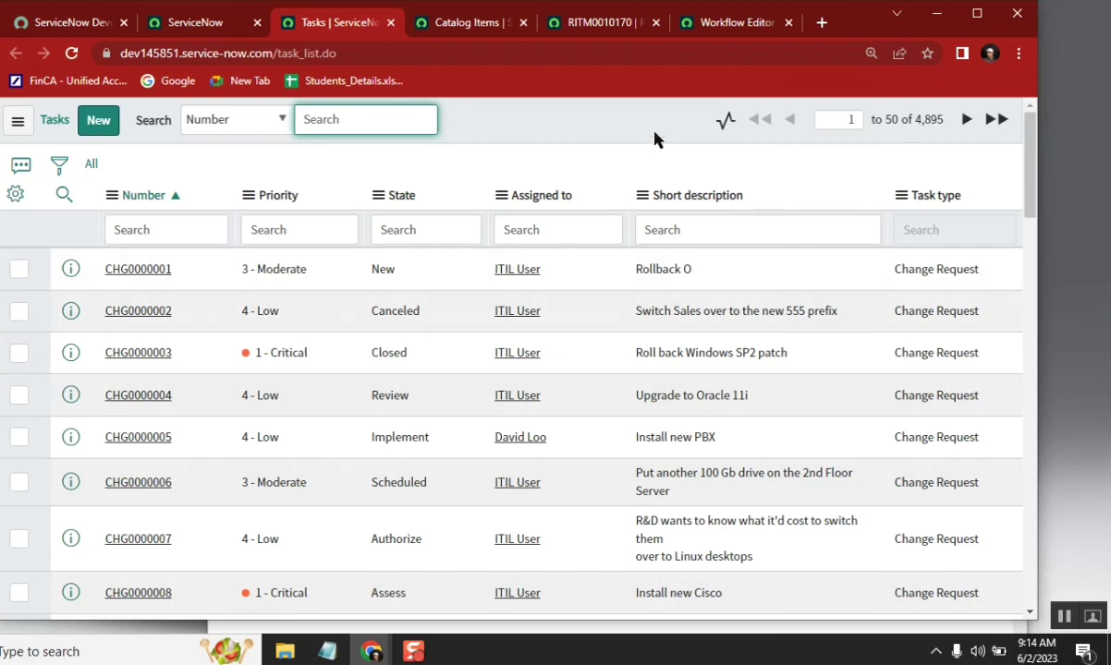
# Start a Create Task activity named "task" in the Firewall Request workflow and review its task value fields.
pyautogui.click(727, 33)
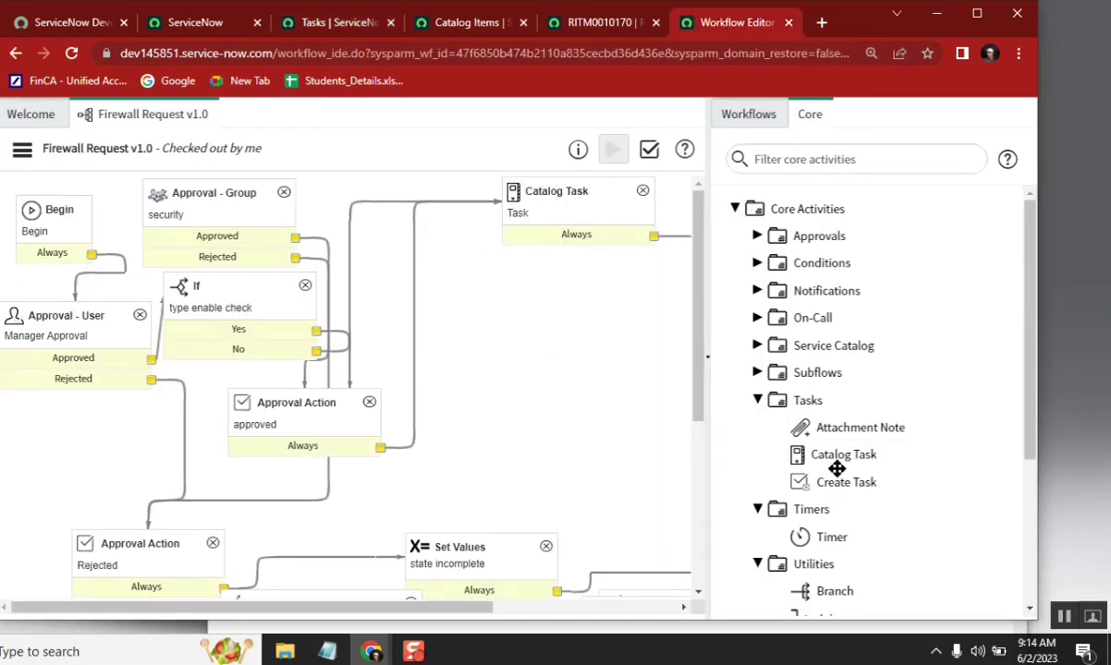
pyautogui.moveTo(851, 484)
pyautogui.moveTo(851, 483); pyautogui.dragTo(523, 282)
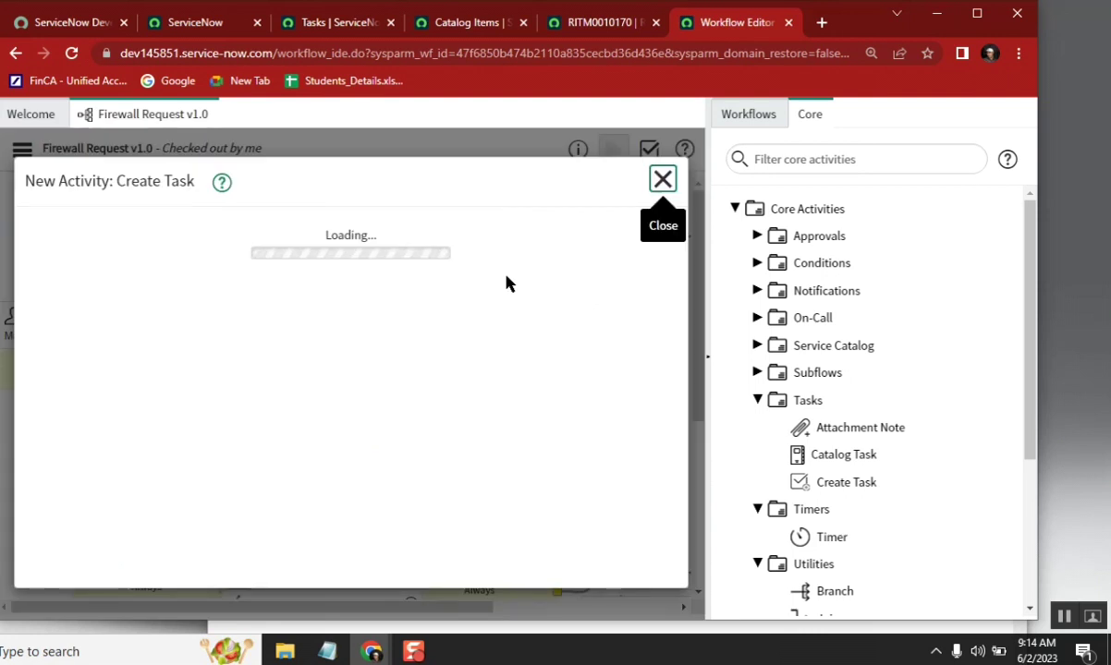
pyautogui.click(356, 367)
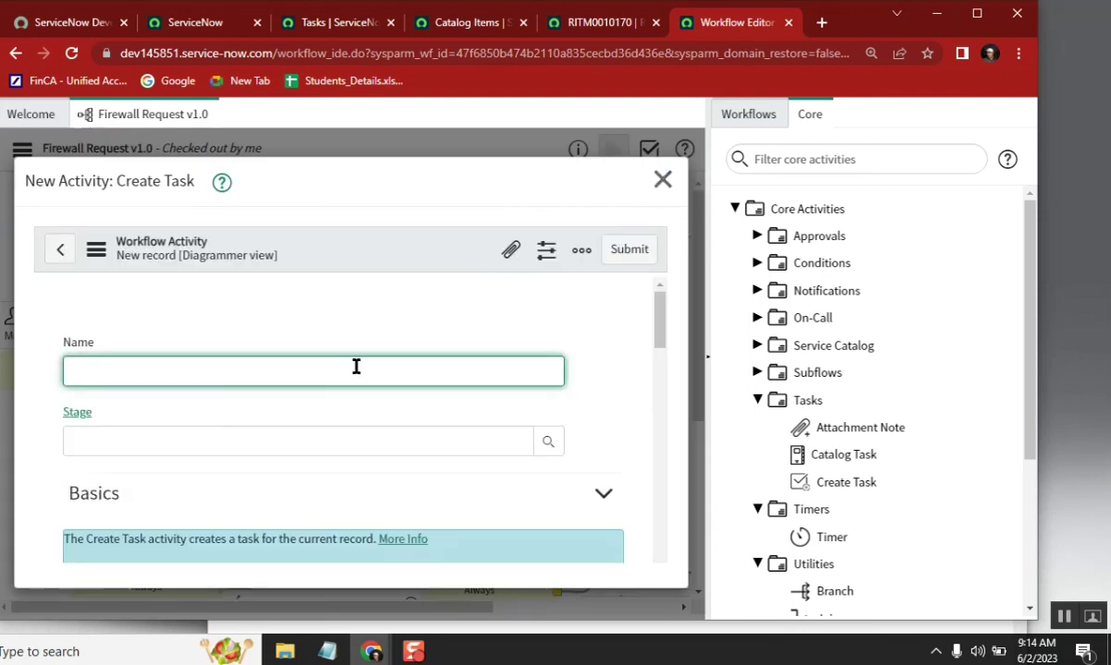
pyautogui.write('task')
pyautogui.moveTo(660, 315); pyautogui.dragTo(669, 426)
pyautogui.click(128, 412)
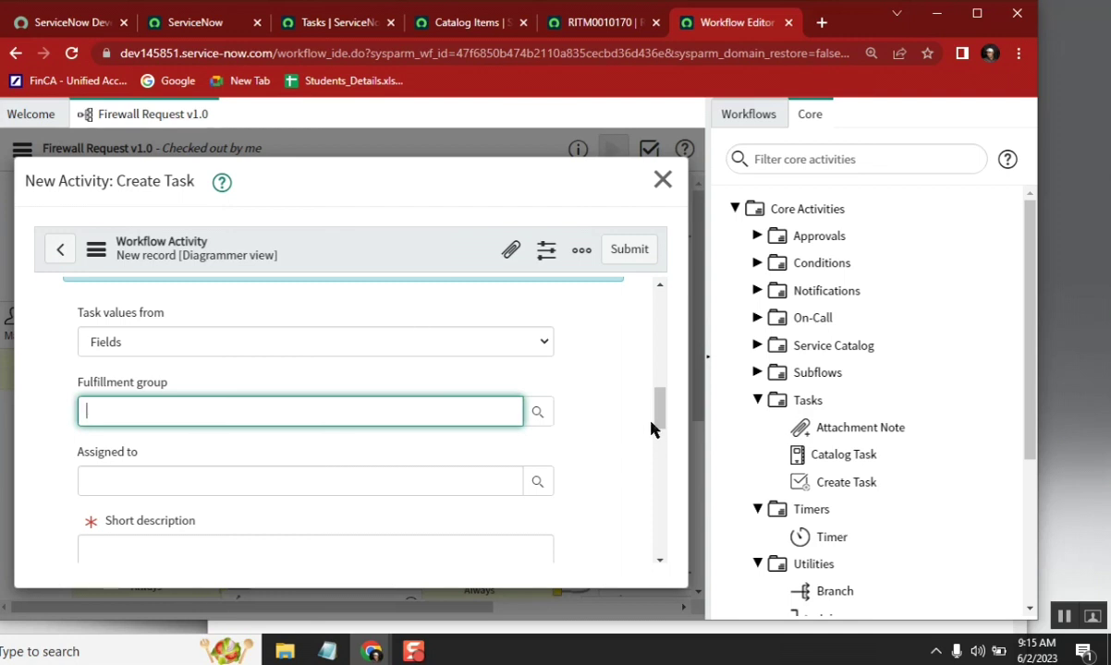
pyautogui.moveTo(659, 413); pyautogui.dragTo(653, 361)
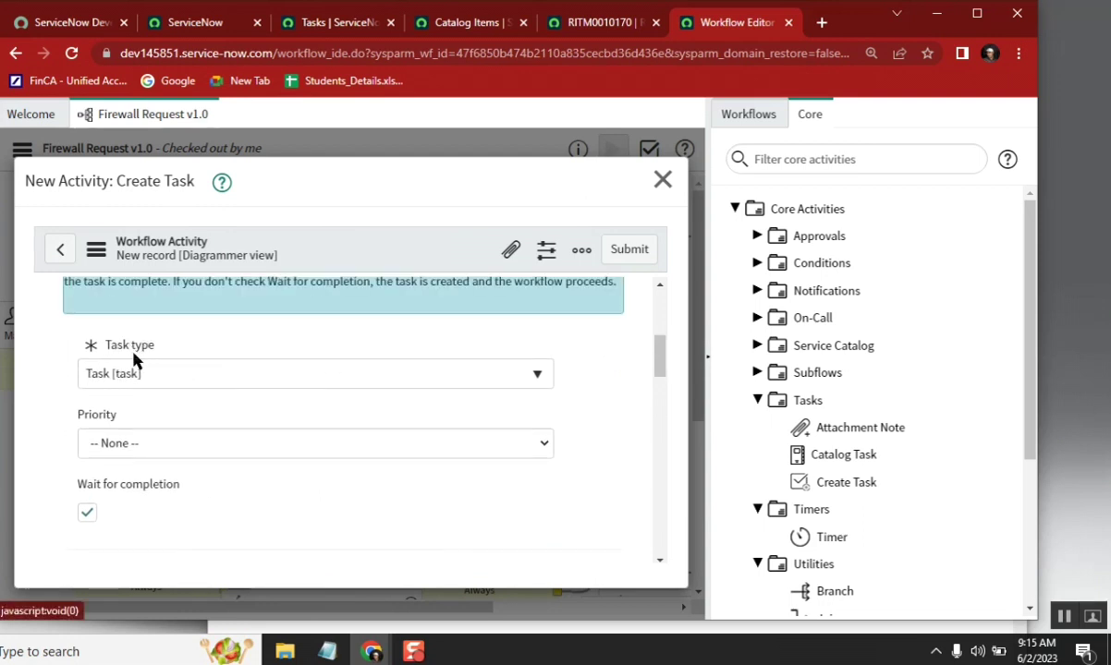
# Search the task types for incident, change and problem, and set the activity's task type to Problem [problem].
pyautogui.click(178, 381)
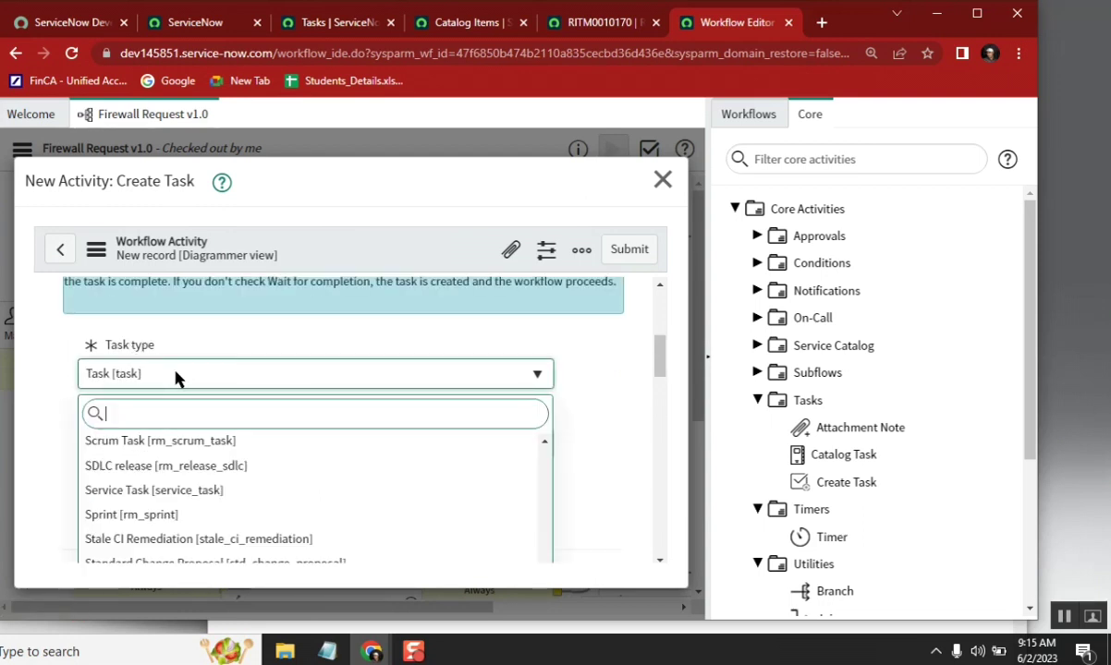
pyautogui.write('inci')
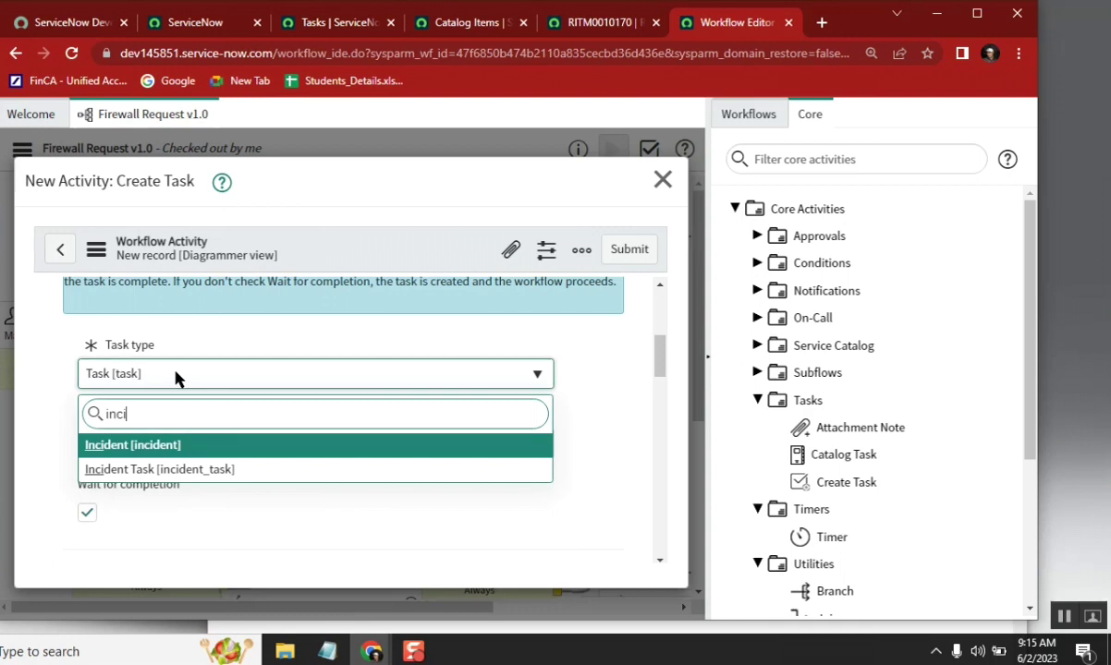
pyautogui.press('BackSpace')
pyautogui.press('BackSpace')
pyautogui.press('BackSpace')
pyautogui.press('BackSpace')
pyautogui.write('change')
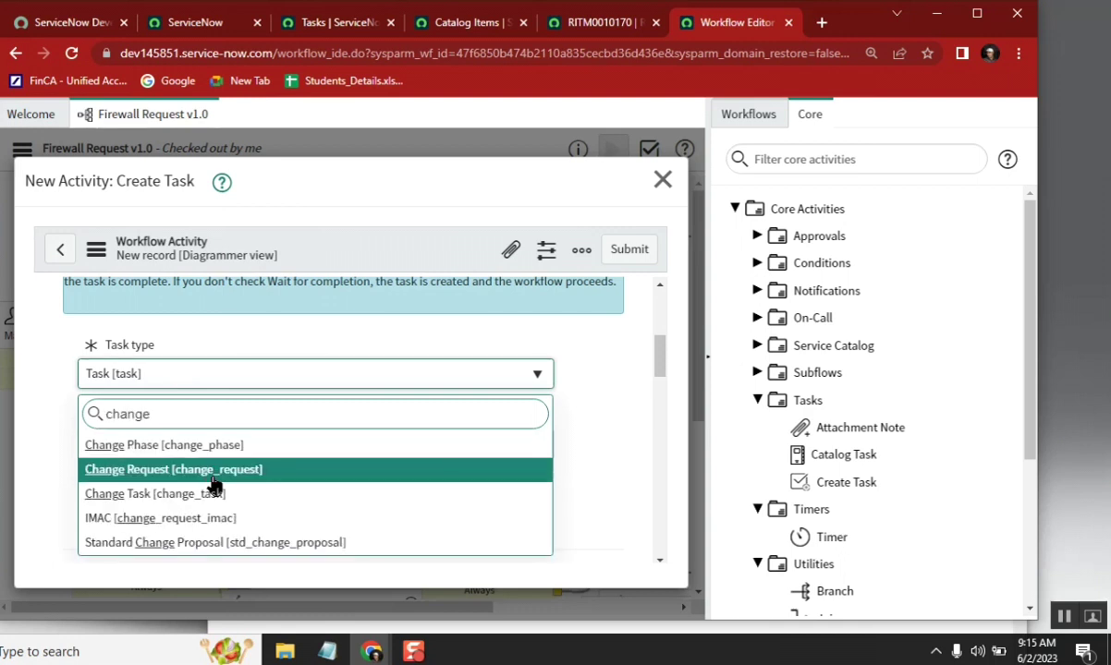
pyautogui.press('BackSpace')
pyautogui.press('BackSpace')
pyautogui.press('BackSpace')
pyautogui.press('BackSpace')
pyautogui.press('BackSpace')
pyautogui.press('BackSpace')
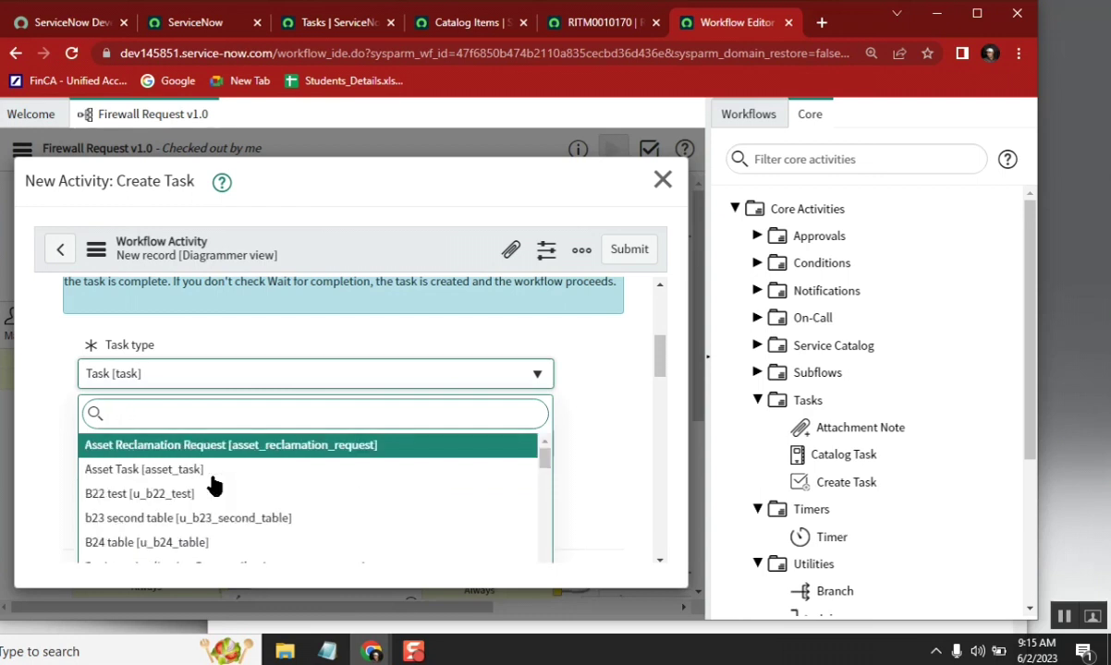
pyautogui.write('proble')
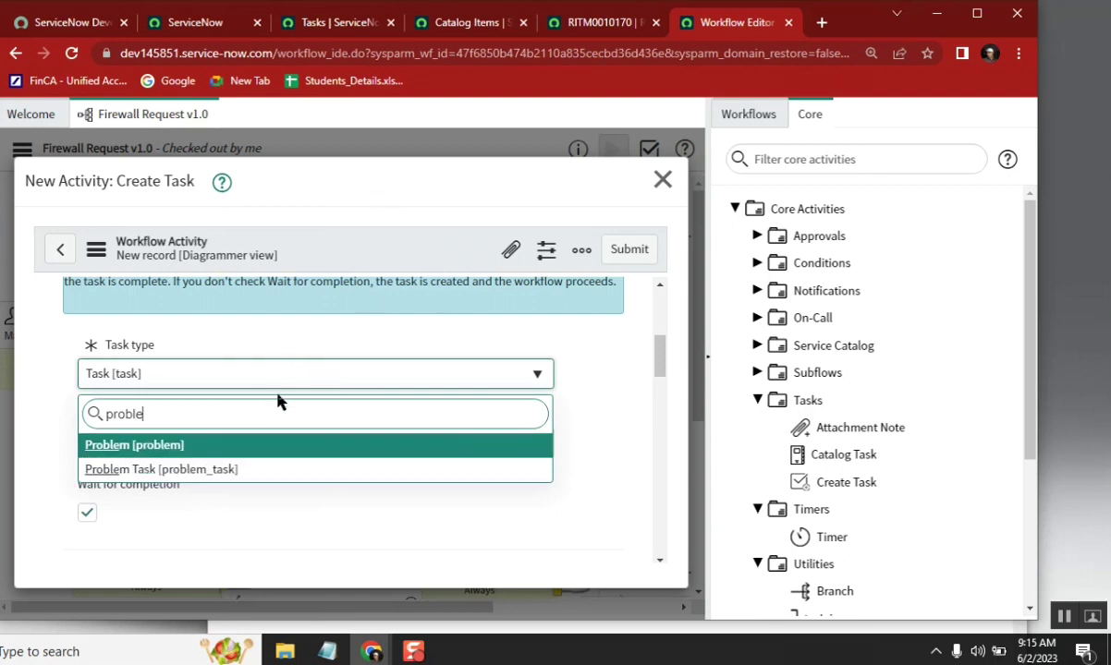
pyautogui.click(231, 450)
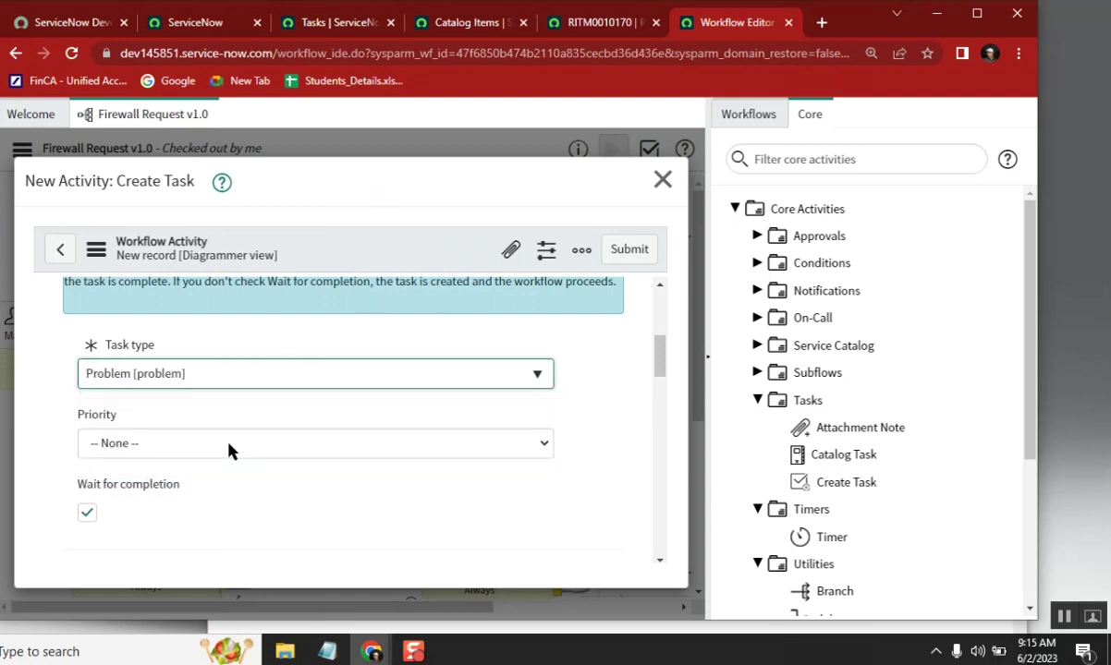
# Browse the available task types and discard the new Create Task activity without submitting it.
pyautogui.click(454, 376)
pyautogui.moveTo(544, 526)
pyautogui.mouseDown()
pyautogui.moveTo(541, 442)
pyautogui.moveTo(520, 566)
pyautogui.moveTo(531, 504)
pyautogui.moveTo(505, 487)
pyautogui.moveTo(540, 591)
pyautogui.moveTo(546, 458)
pyautogui.moveTo(541, 572)
pyautogui.moveTo(544, 529)
pyautogui.mouseUp()
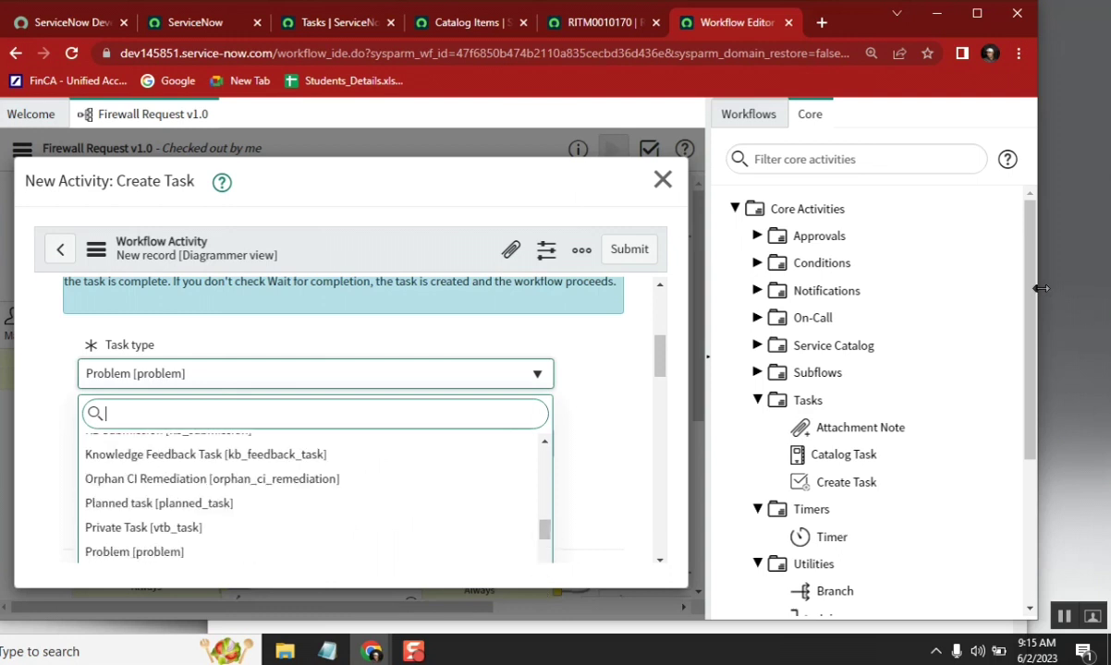
pyautogui.moveTo(1067, 290); pyautogui.dragTo(1105, 290)
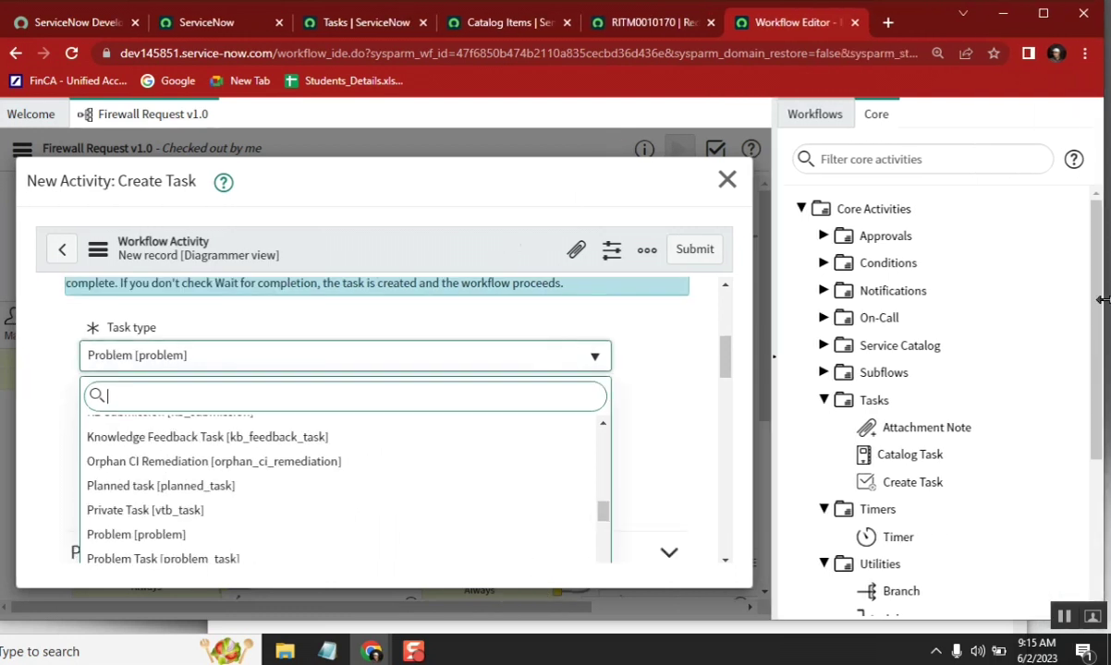
pyautogui.click(726, 352)
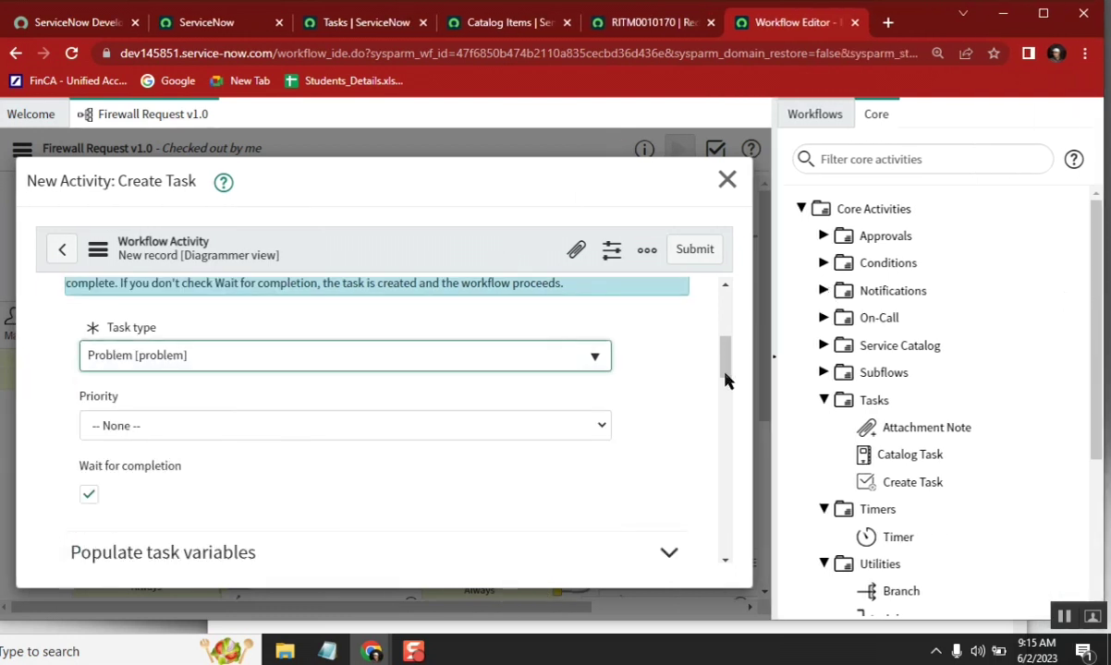
pyautogui.click(521, 371)
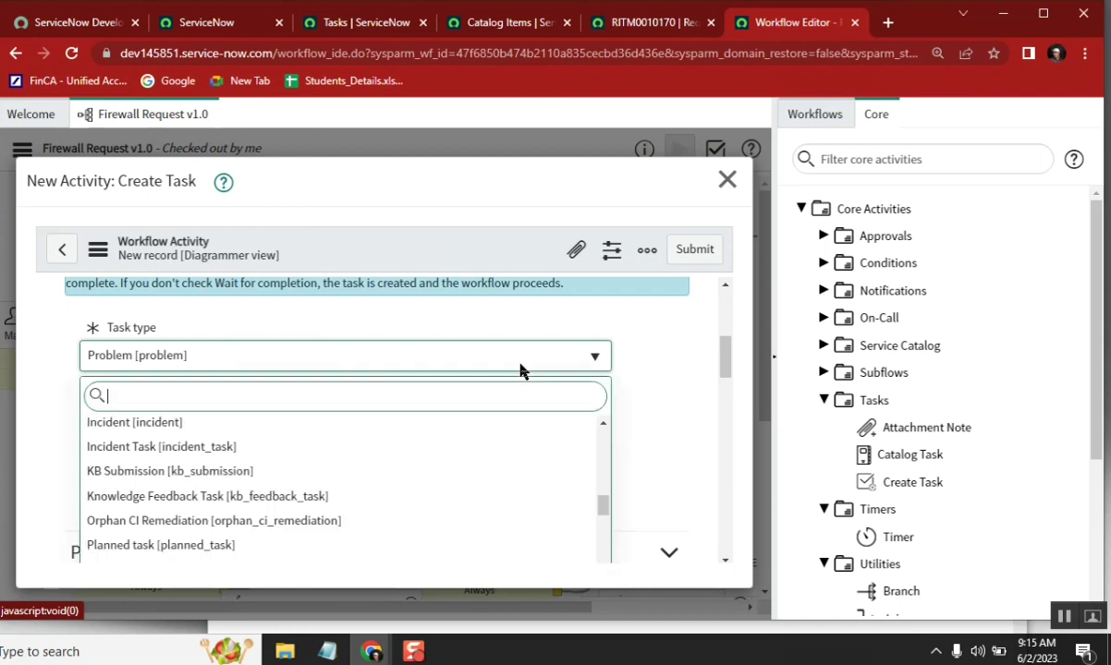
pyautogui.click(725, 181)
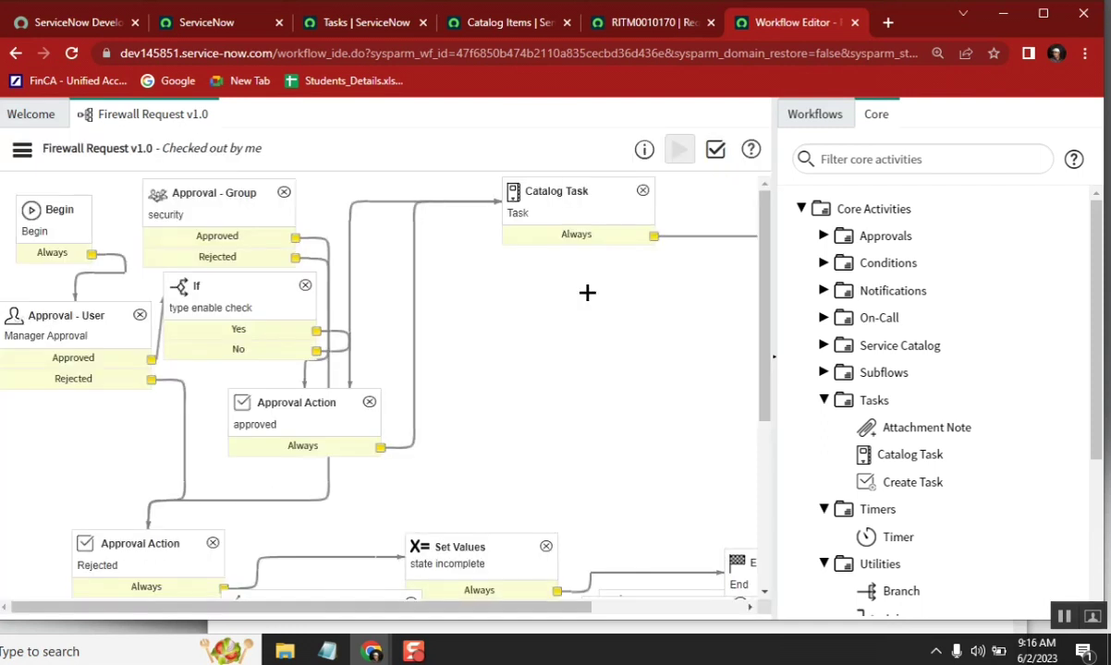
# Move the Catalog Task activity in the Firewall Request workflow closer to the approved Approval Action to make room after it.
pyautogui.moveTo(449, 608); pyautogui.dragTo(577, 596)
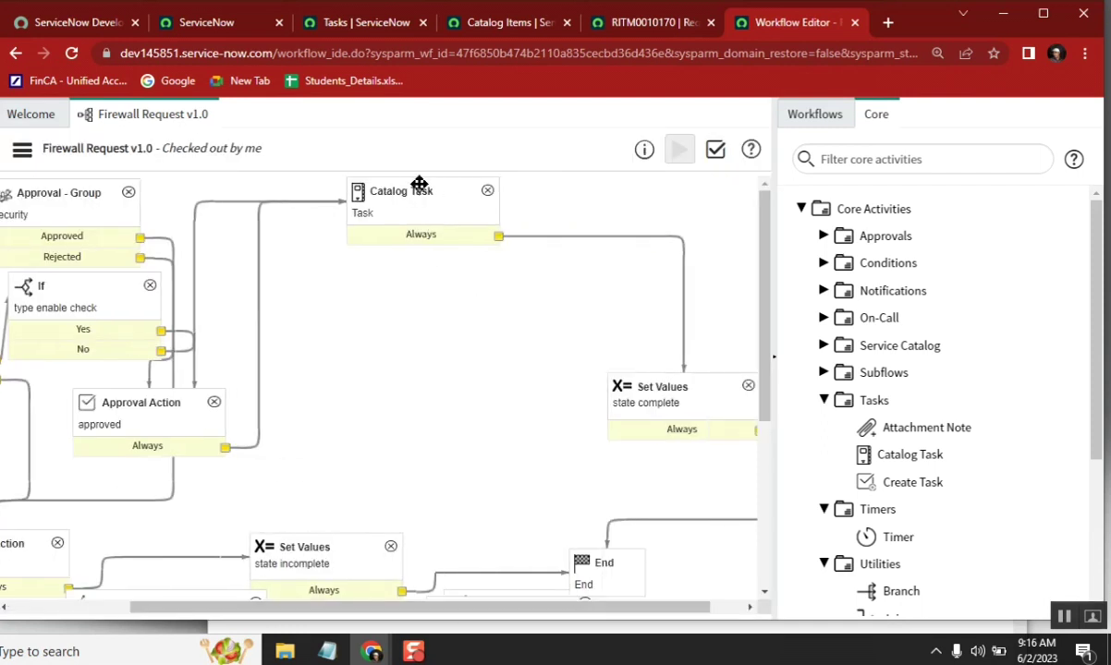
pyautogui.moveTo(379, 196); pyautogui.dragTo(308, 205)
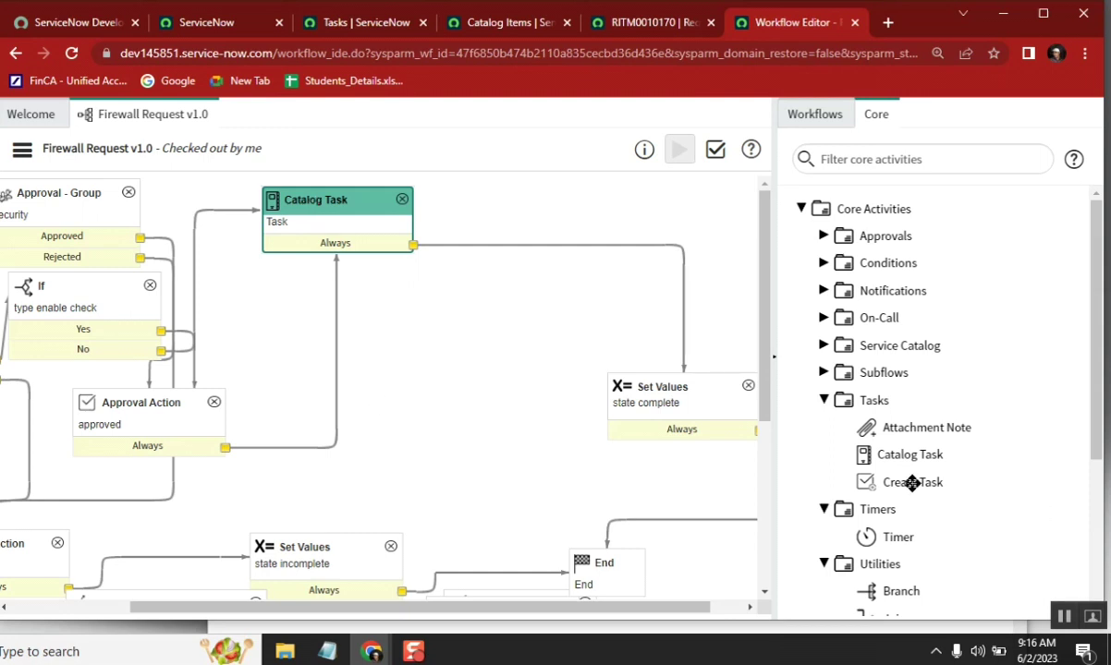
pyautogui.moveTo(912, 482); pyautogui.dragTo(572, 209)
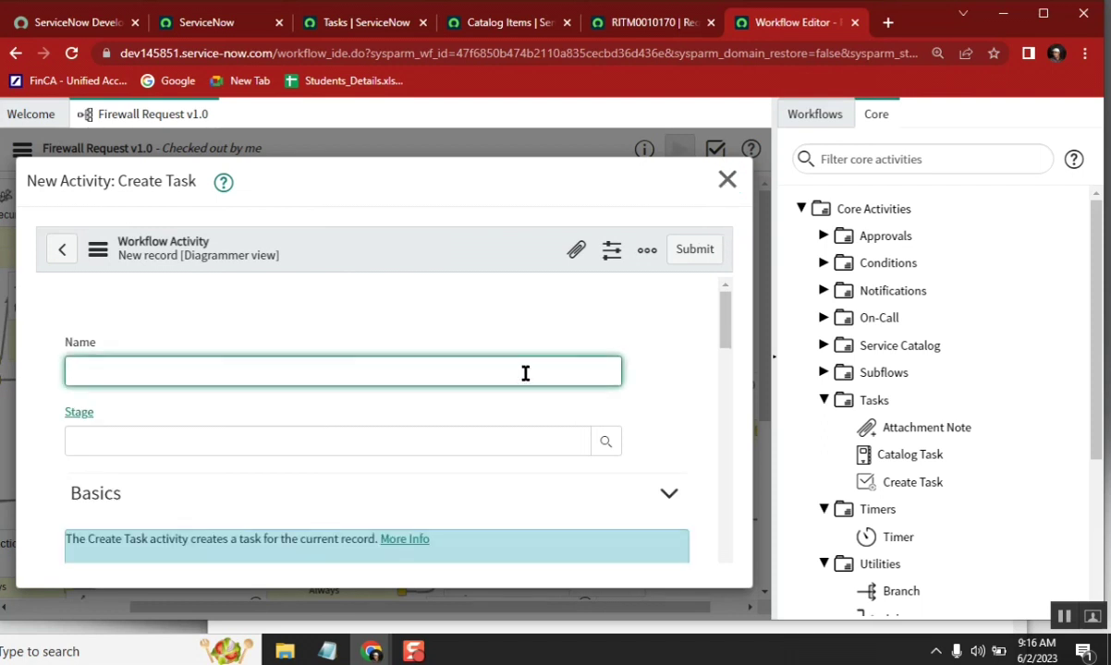
pyautogui.write('incident')
pyautogui.click(727, 179)
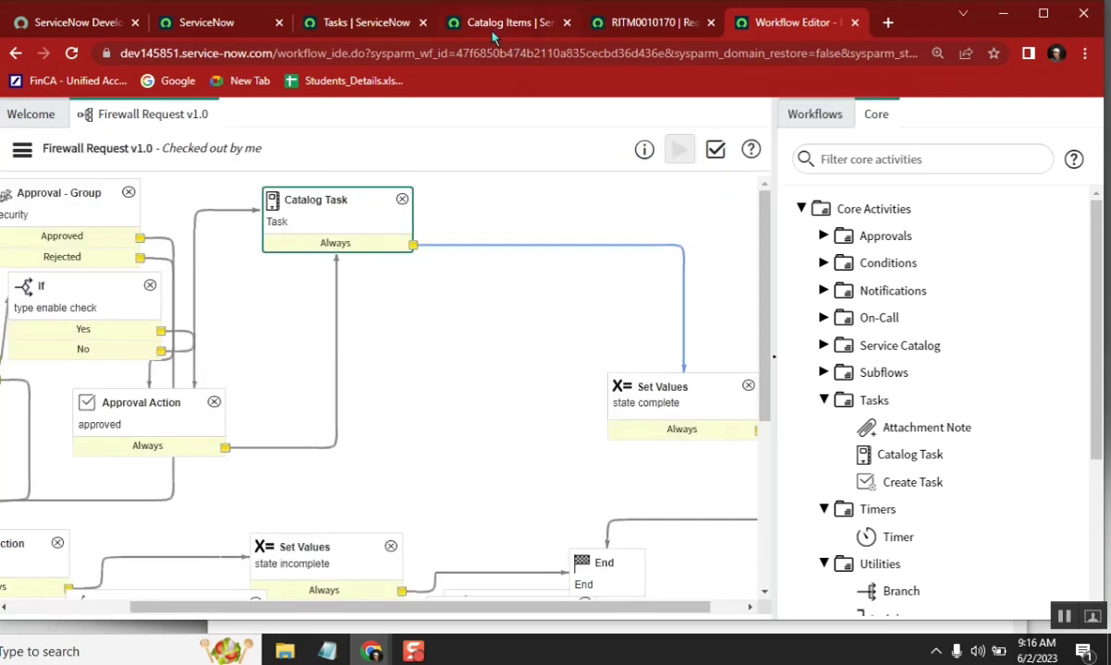
# Switch to the requested item and open its "firewall enable request" catalog task in a separate browser tab.
pyautogui.click(639, 22)
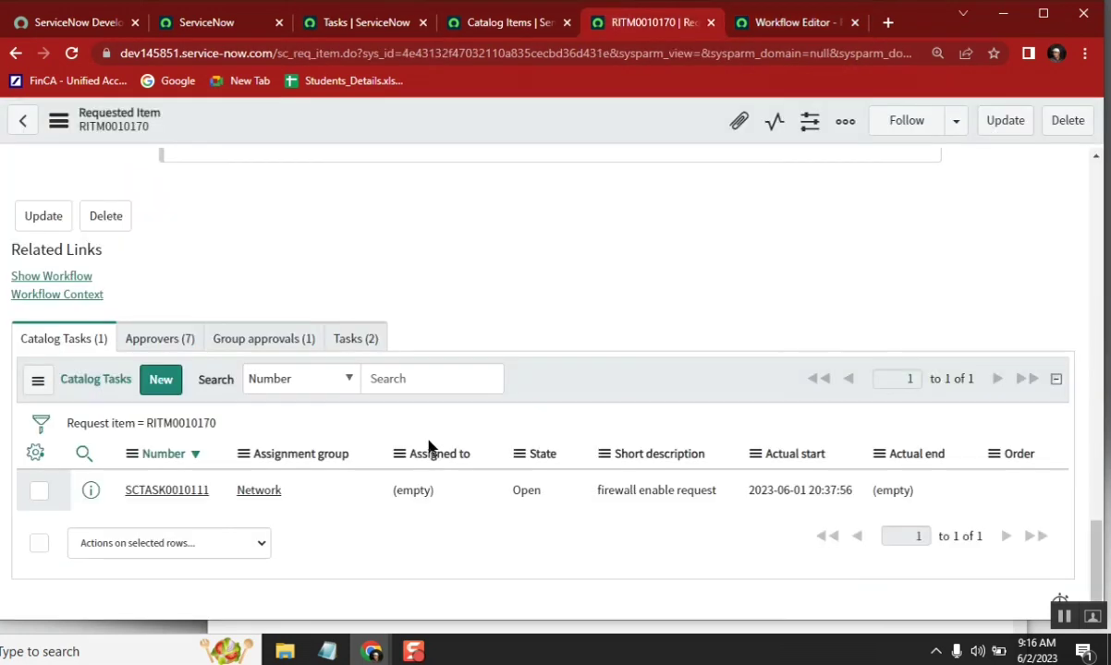
pyautogui.middleClick(155, 491)
pyautogui.click(651, 28)
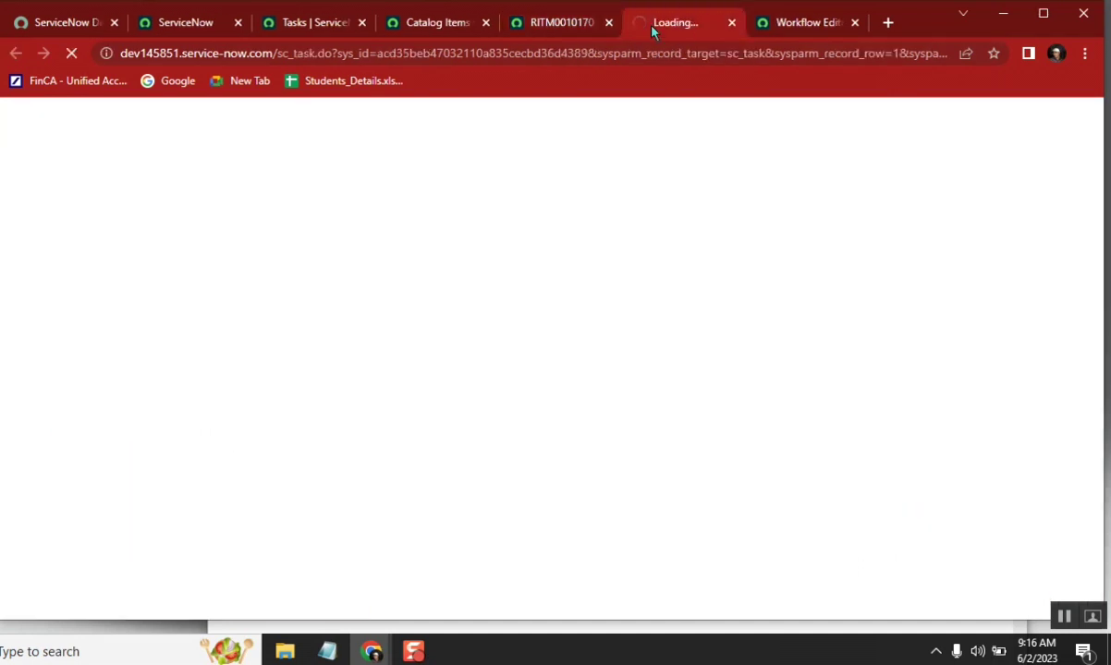
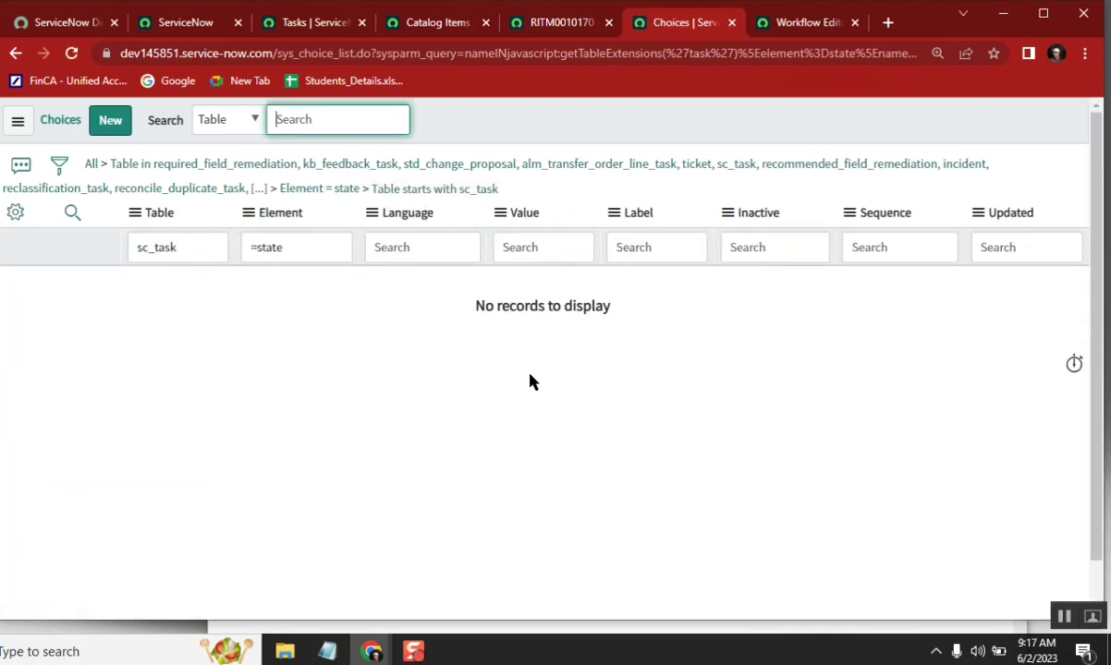
# Remove the sc_task table condition from the state choices list and group the choices by table.
pyautogui.click(350, 189)
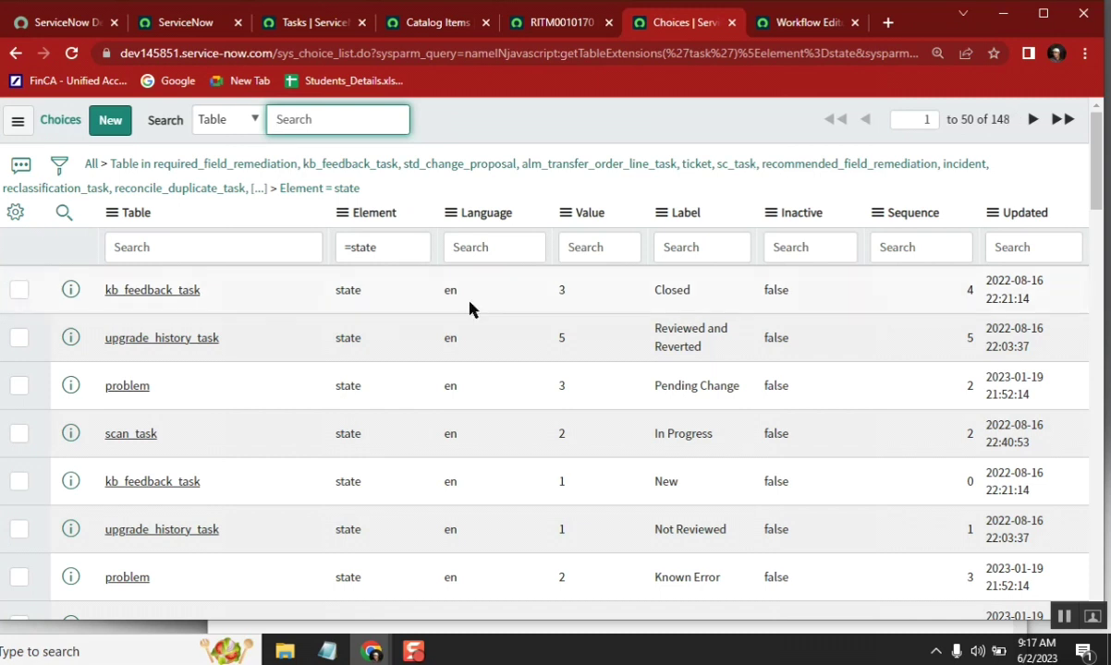
pyautogui.click(224, 249)
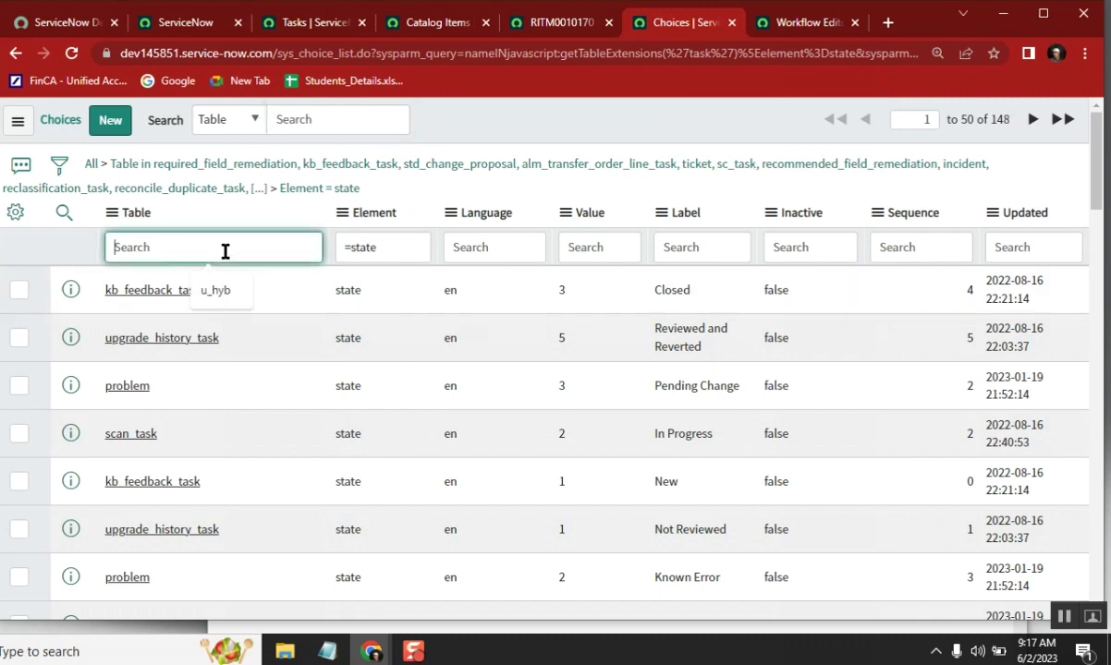
pyautogui.click(135, 213)
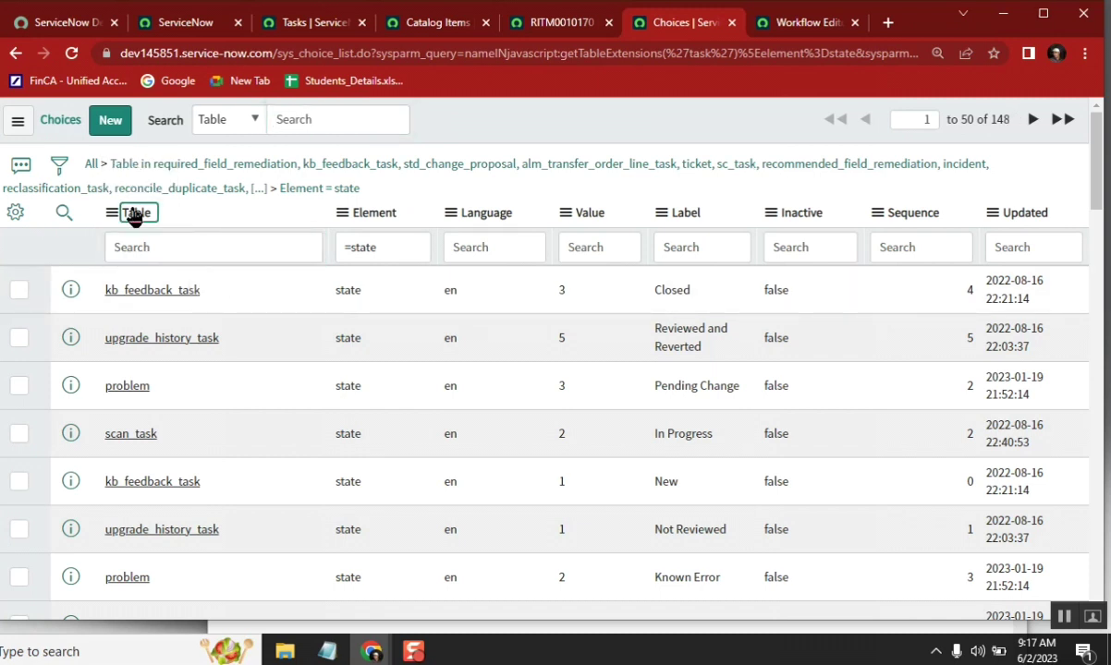
pyautogui.rightClick(135, 213)
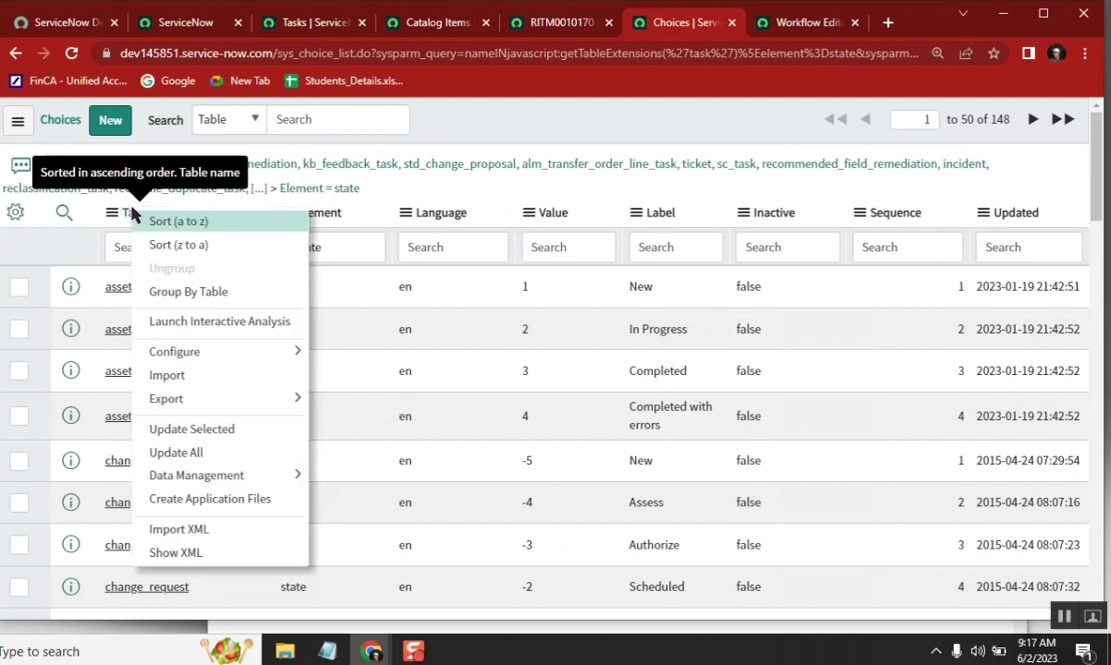
pyautogui.click(195, 298)
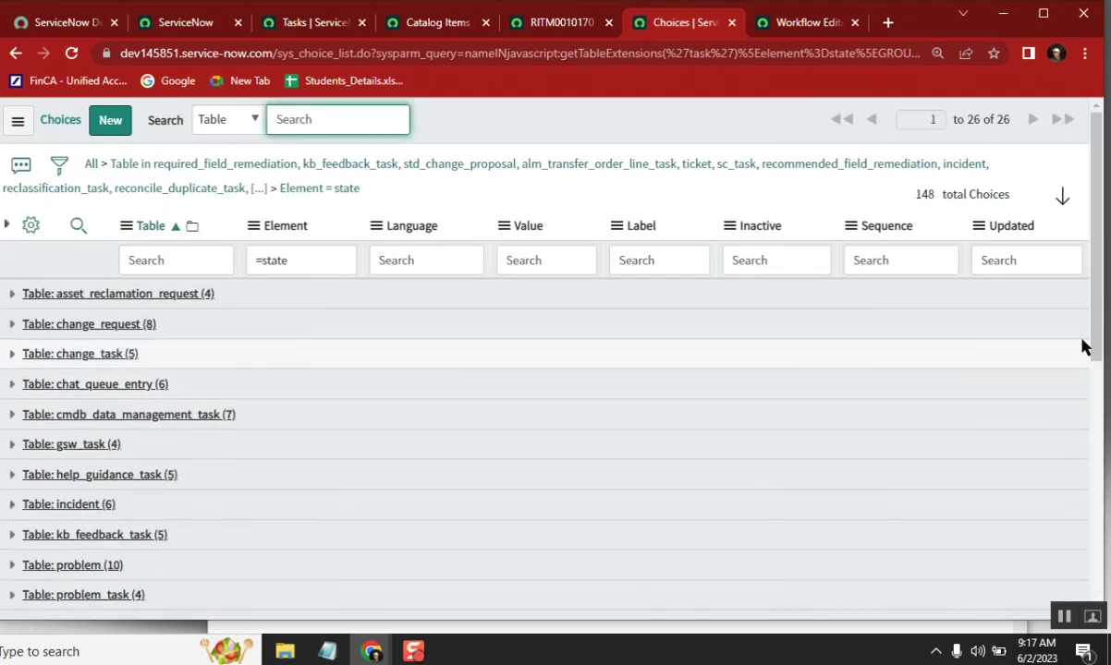
# Look through the grouped state choices to check which task tables are listed and whether sc_task is among them.
pyautogui.scroll(-3, 1100, 313)
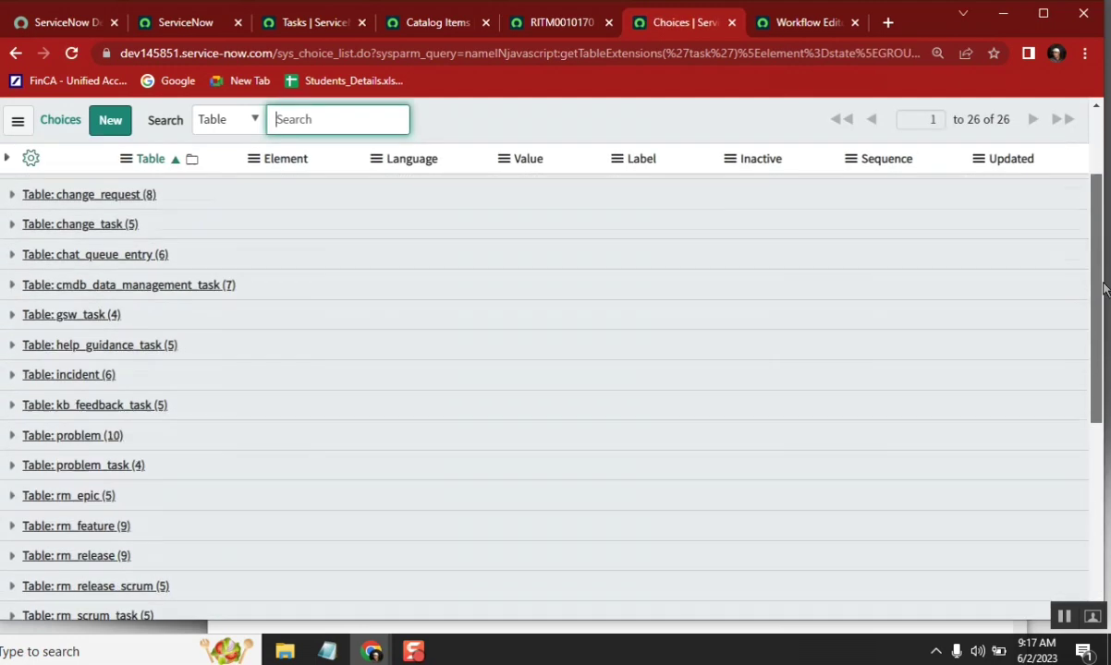
pyautogui.scroll(-4, 1100, 334)
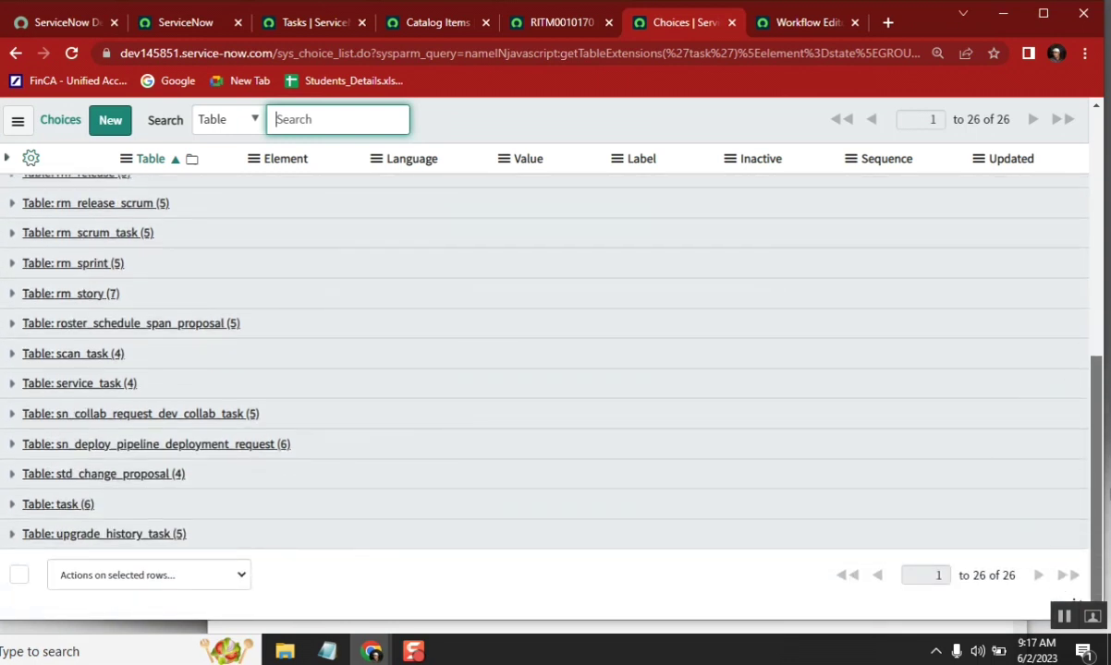
pyautogui.scroll(3, 1105, 466)
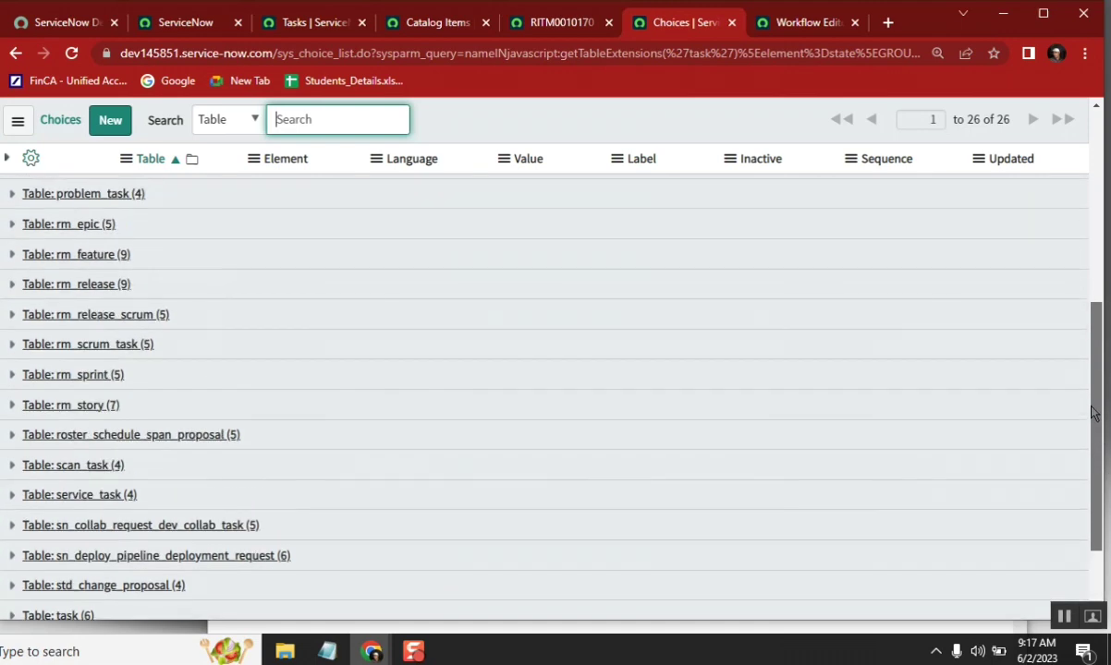
pyautogui.scroll(4, 1082, 334)
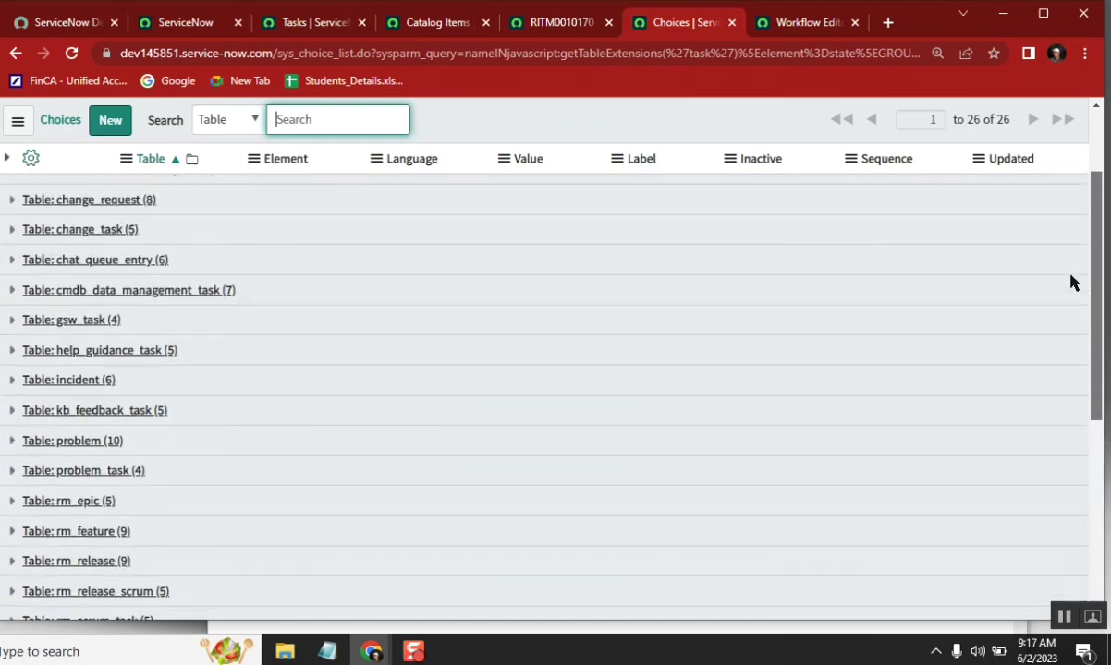
pyautogui.scroll(-4, 1063, 278)
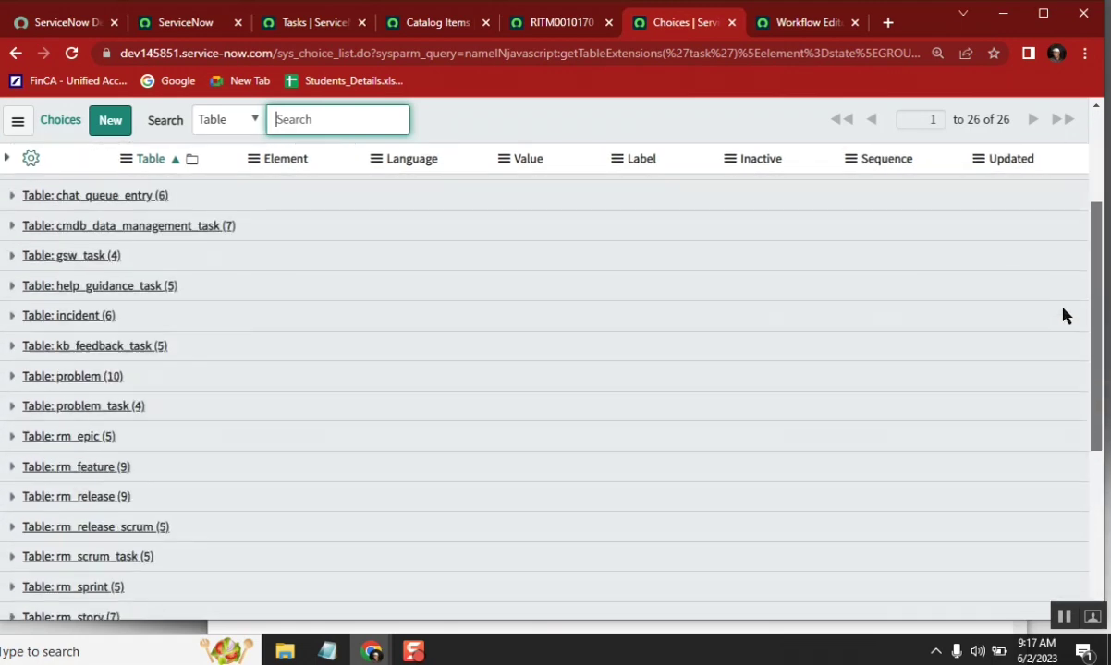
pyautogui.scroll(-2, 1069, 407)
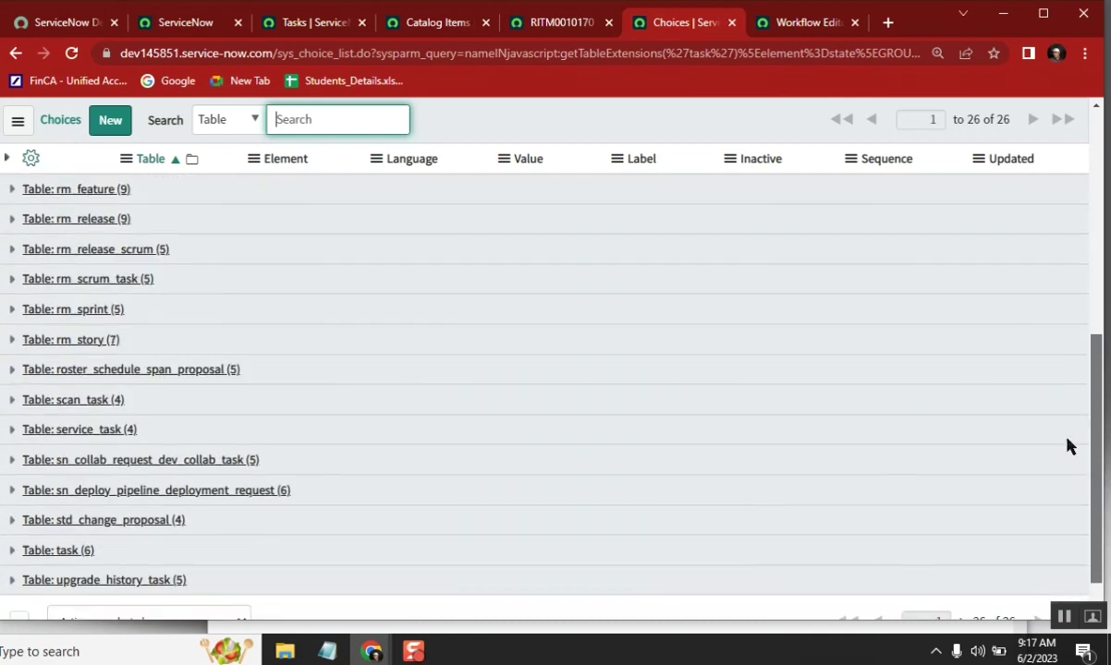
pyautogui.scroll(1, 1068, 430)
pyautogui.click(89, 502)
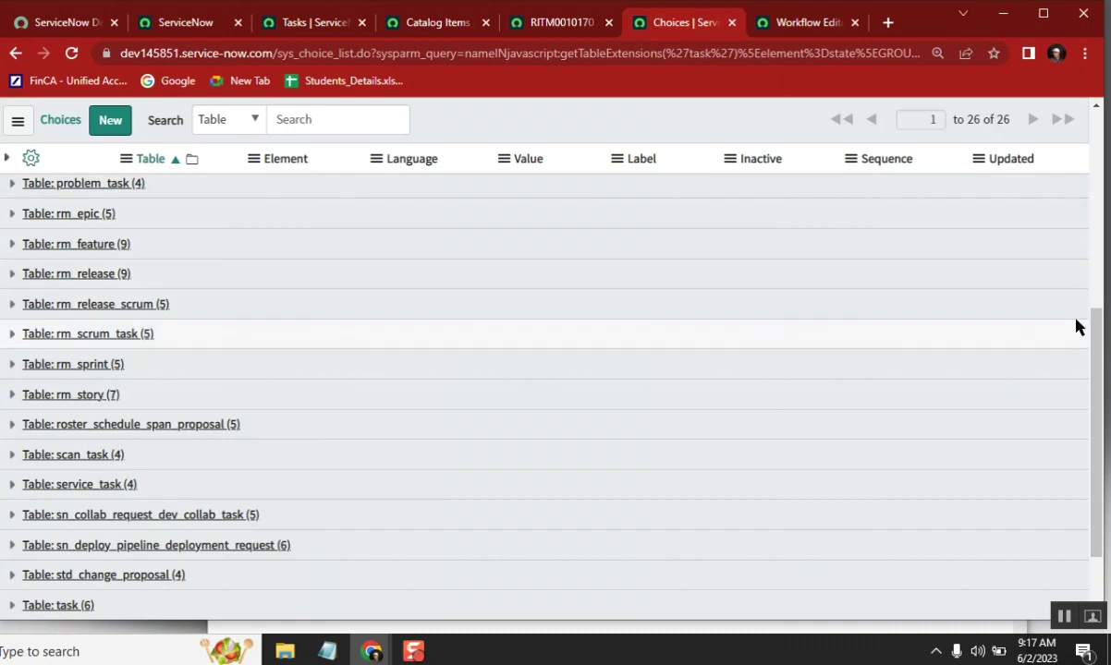
pyautogui.moveTo(1098, 344); pyautogui.dragTo(1097, 205)
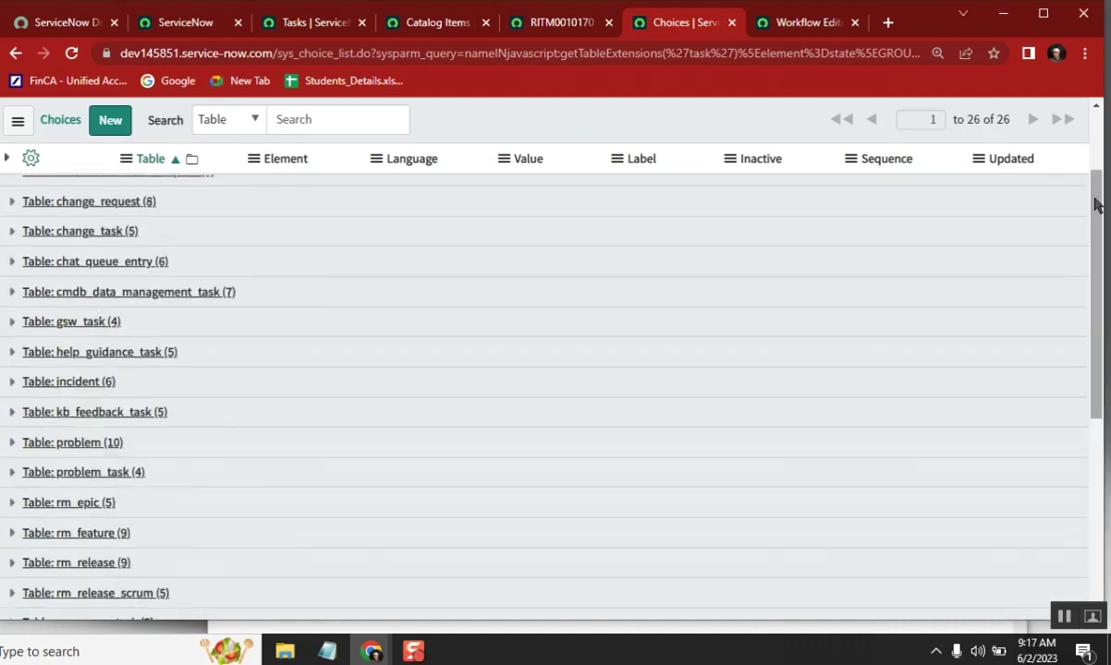
# Go back from the grouped state choices to the "firewall enable request" catalog task record.
pyautogui.click(15, 53)
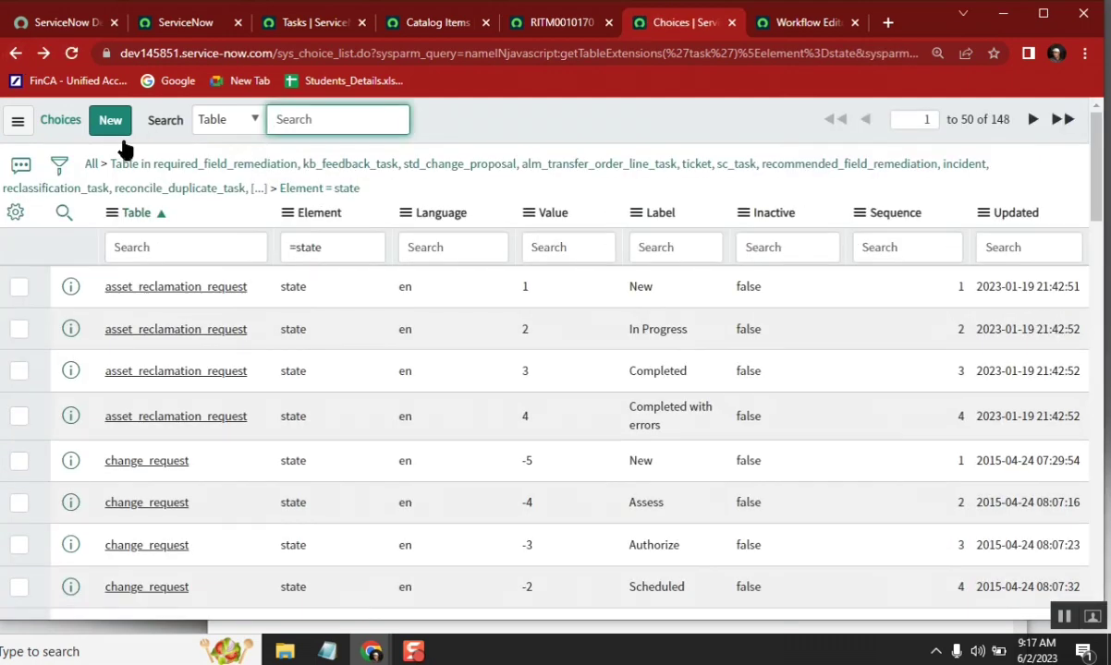
pyautogui.click(16, 54)
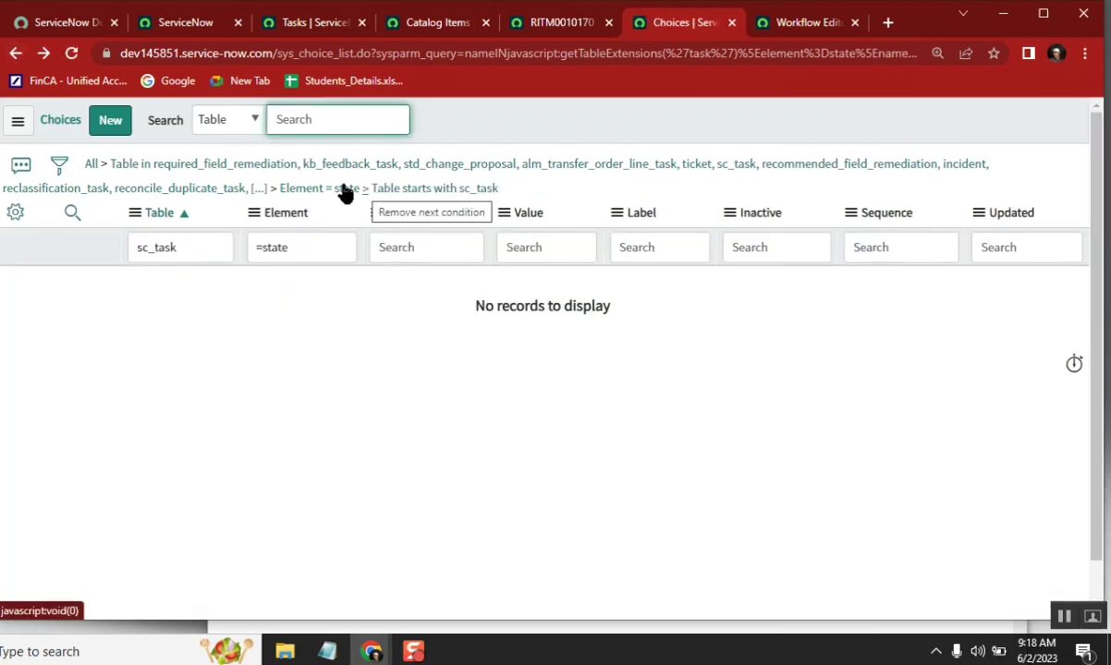
pyautogui.click(19, 54)
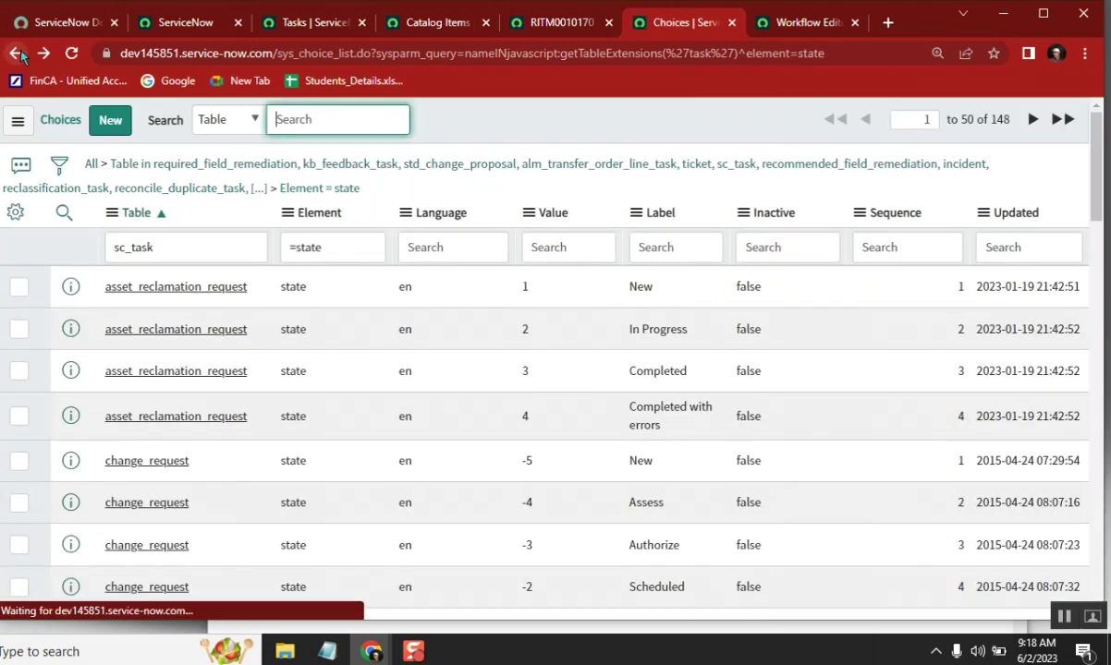
pyautogui.click(19, 53)
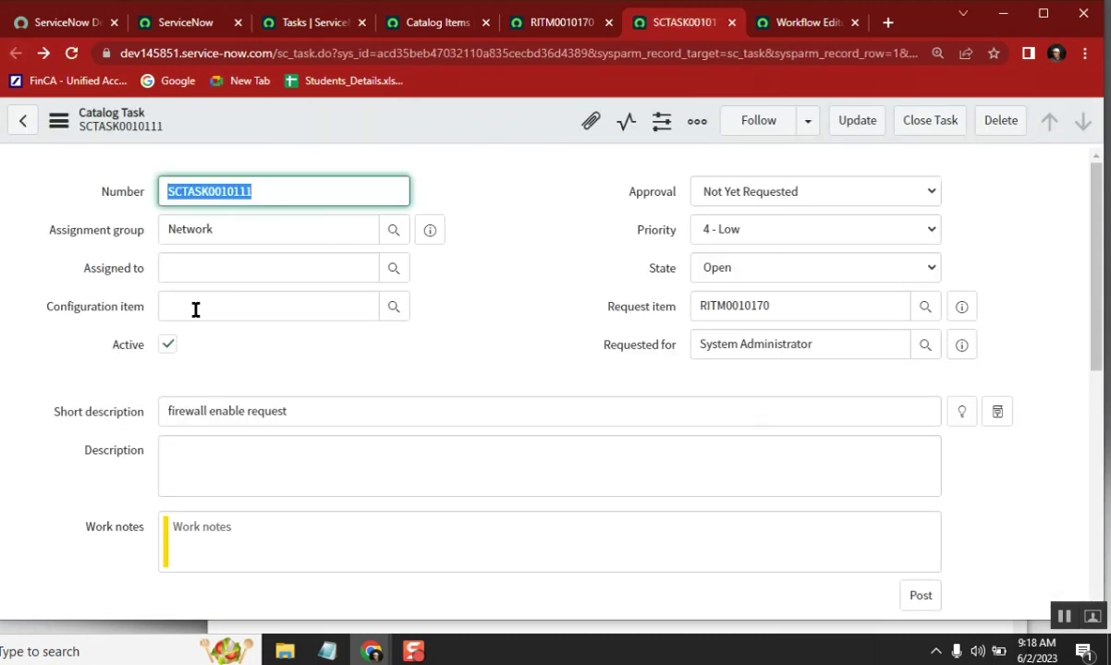
# Show the catalog task's XML, search it for "state" to check the stored state value, and close the XML window.
pyautogui.click(64, 120)
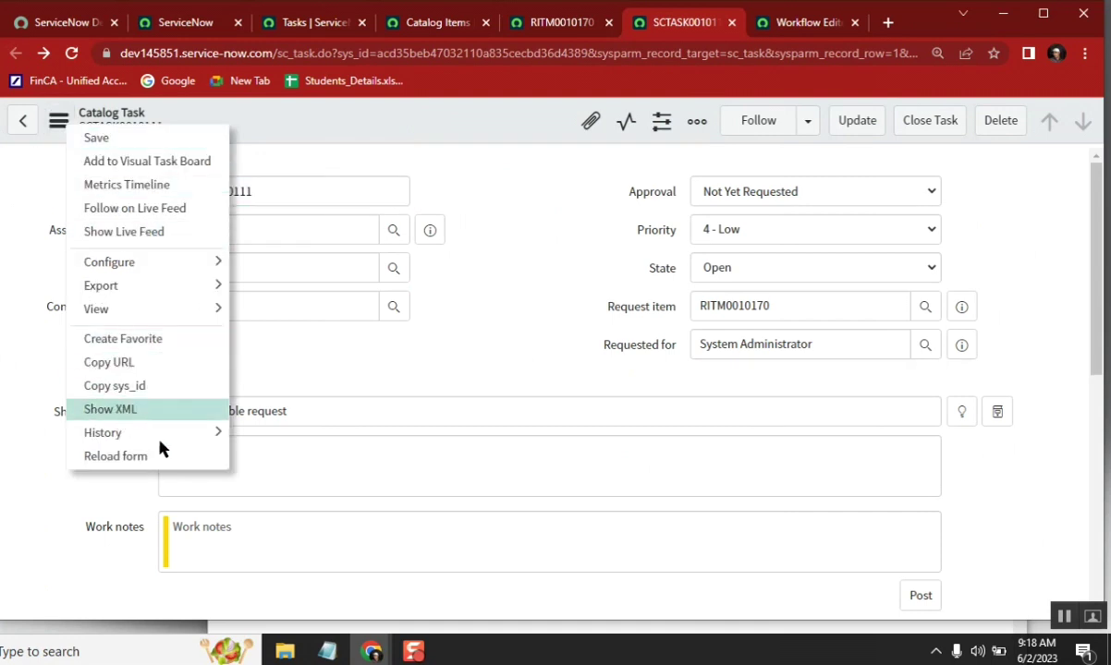
pyautogui.click(154, 412)
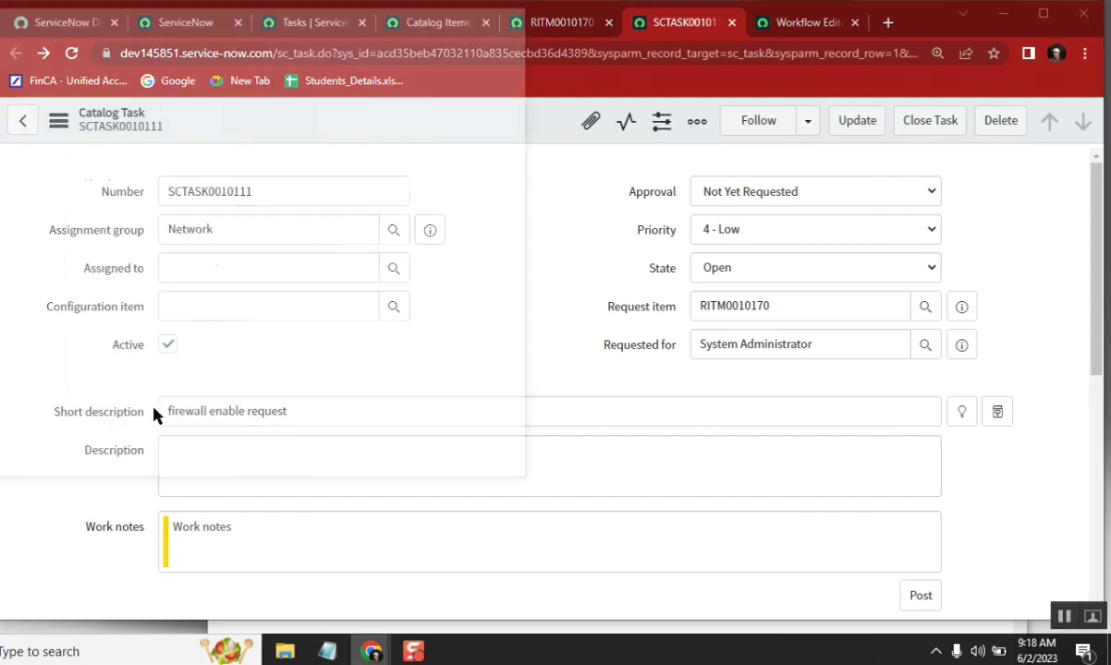
pyautogui.hotkey('ctrl', 'f')
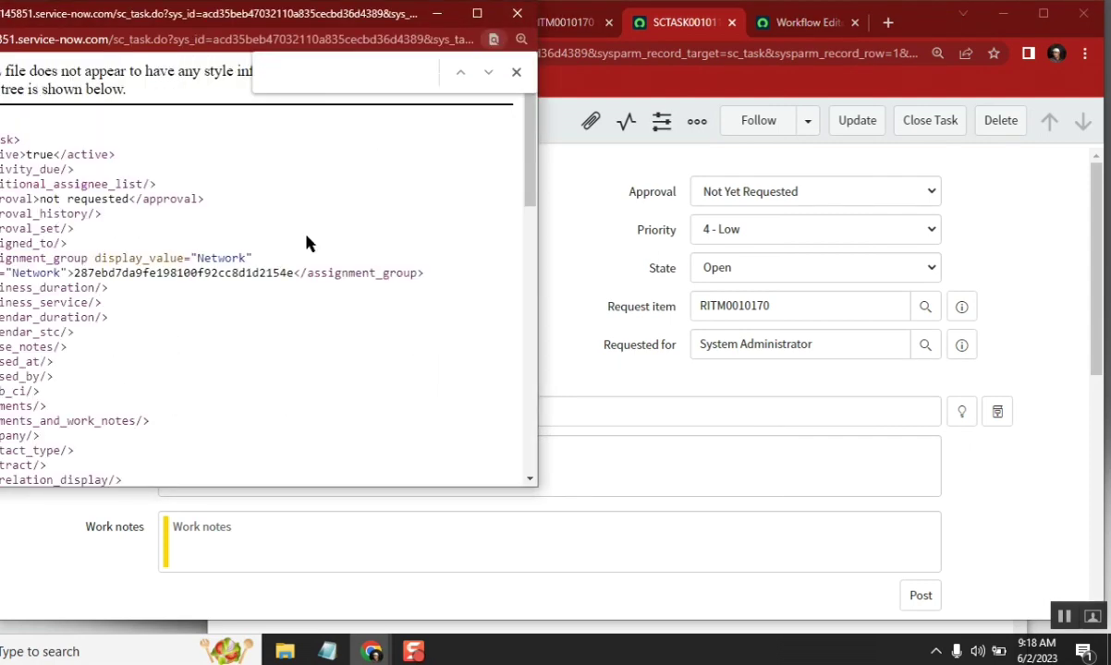
pyautogui.write('state')
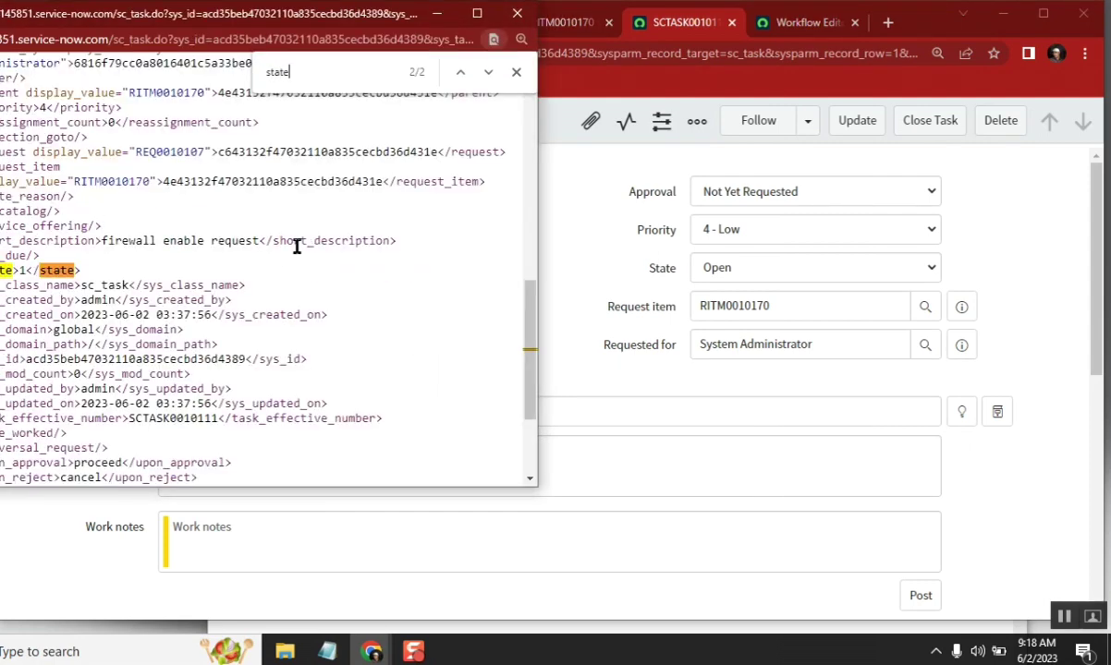
pyautogui.click(517, 15)
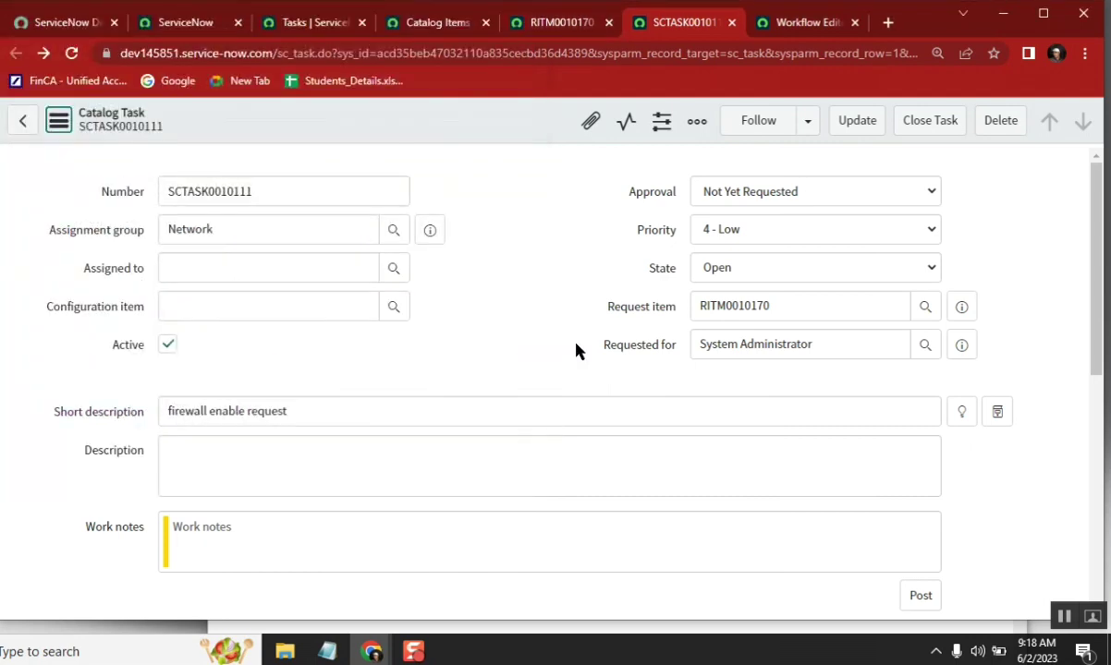
# Show the choice list of the catalog task's State field and look up the values for the Closed Complete and Closed Incomplete labels.
pyautogui.rightClick(665, 274)
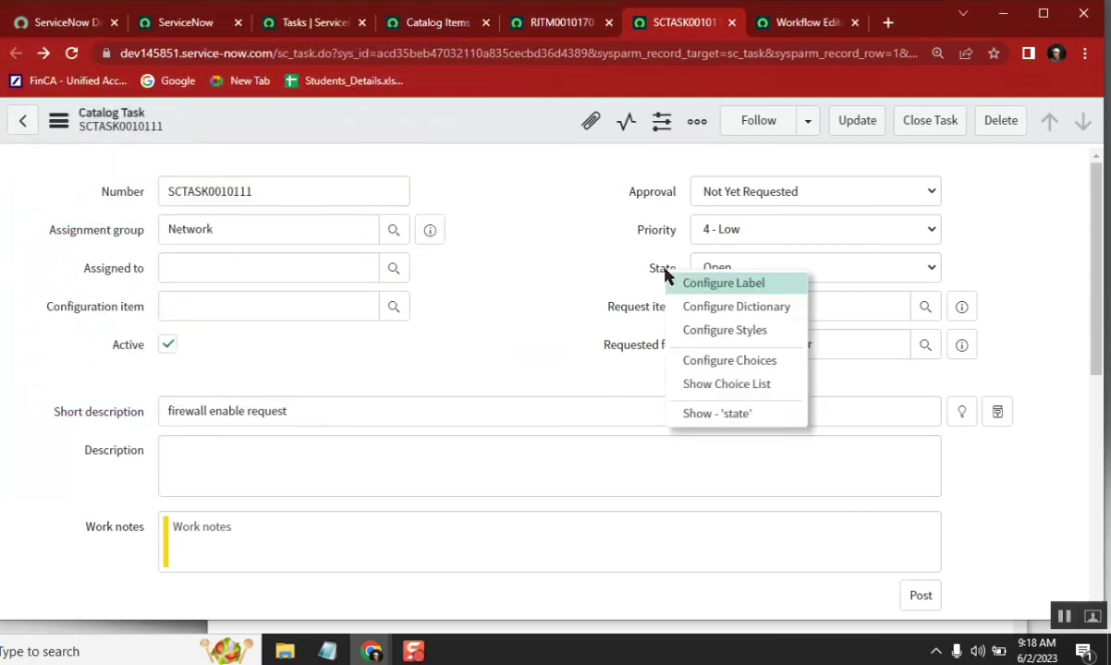
pyautogui.click(720, 385)
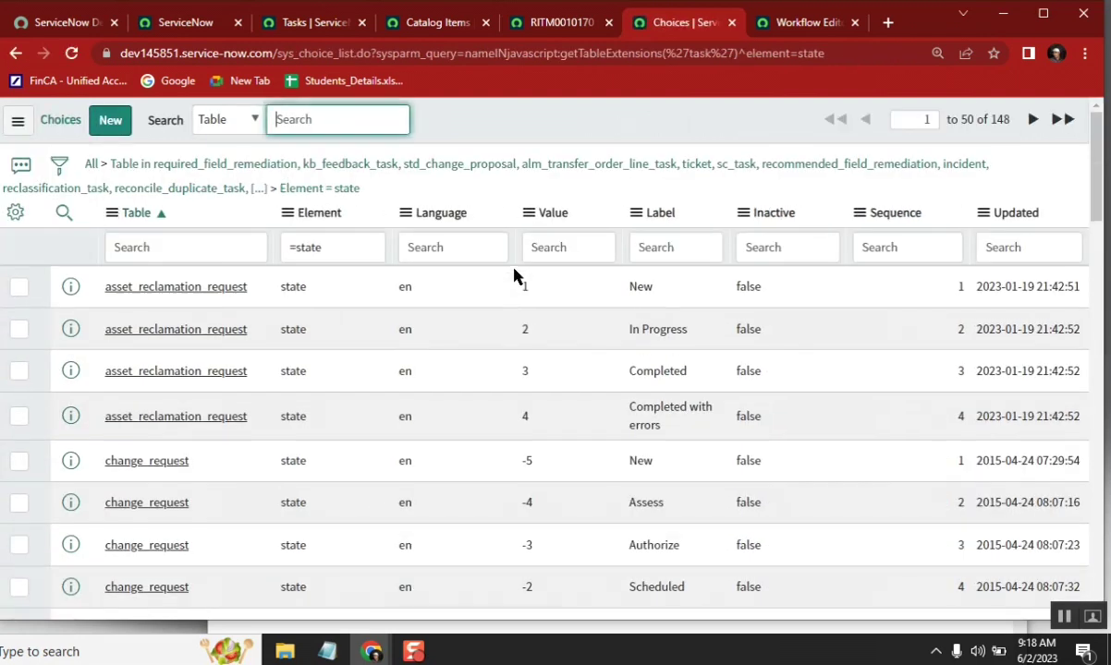
pyautogui.click(144, 248)
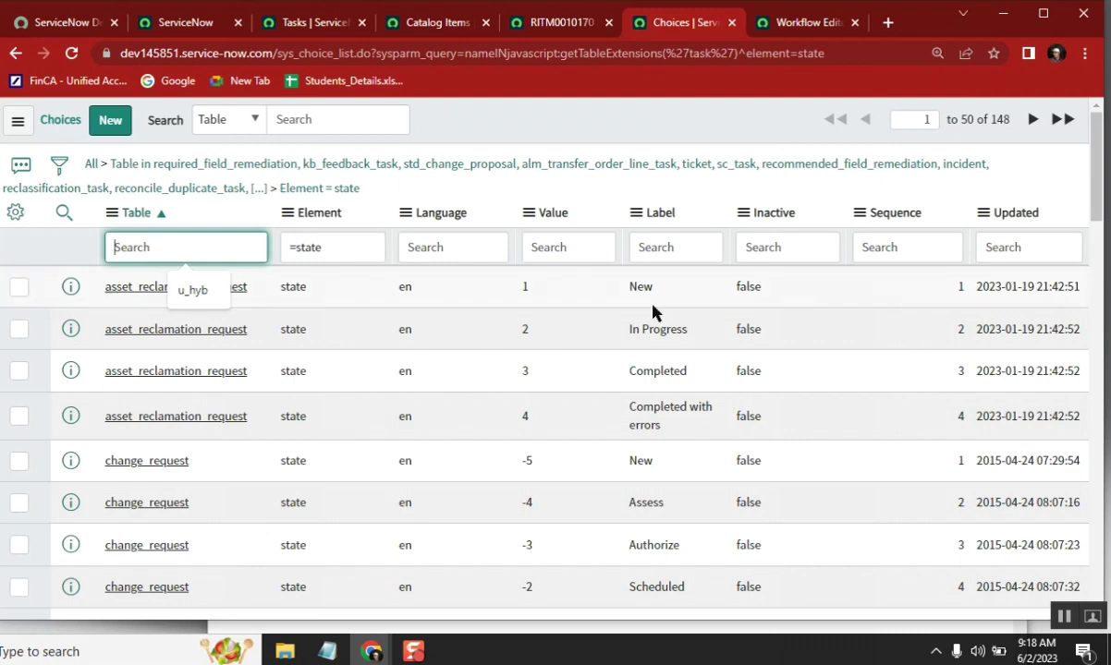
pyautogui.rightClick(664, 217)
pyautogui.click(589, 109)
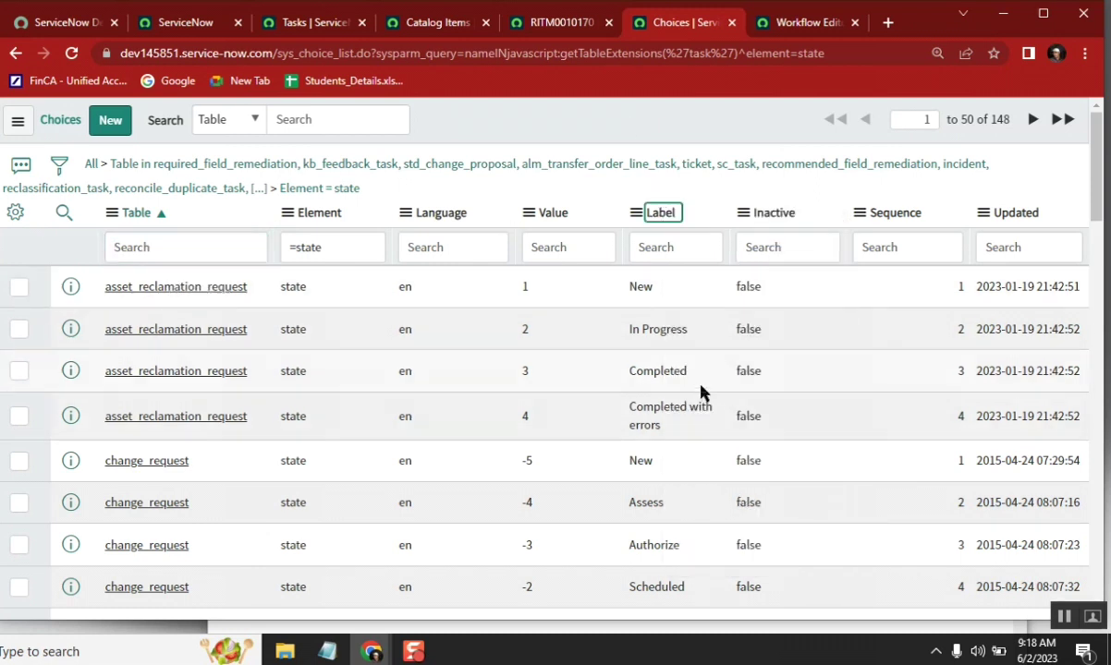
pyautogui.doubleClick(645, 373)
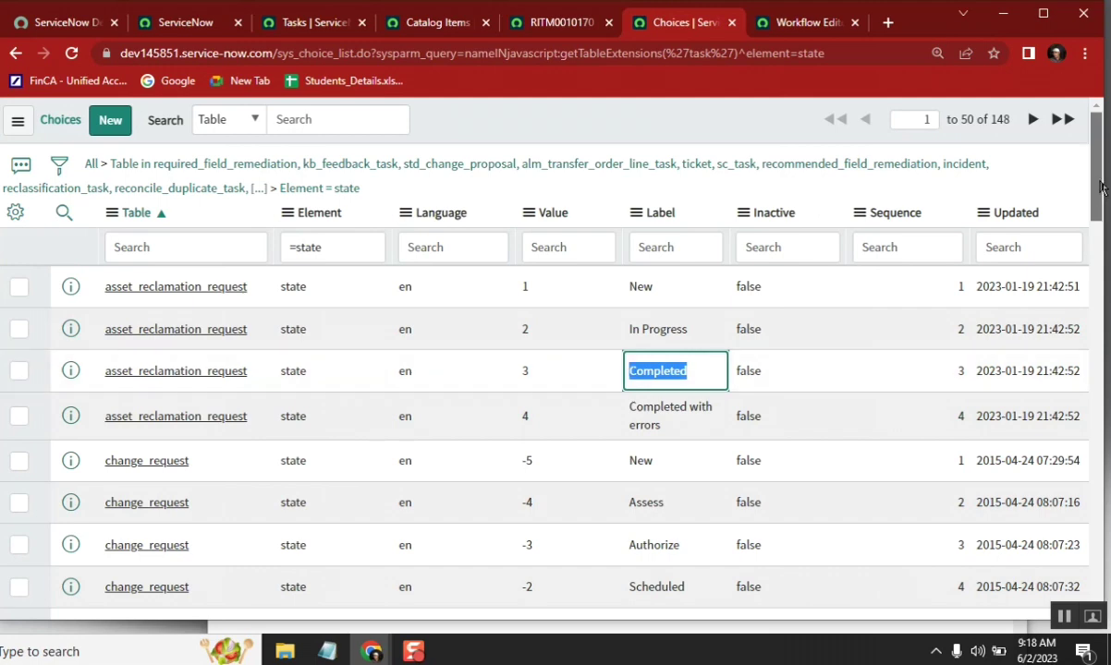
pyautogui.moveTo(1098, 194); pyautogui.dragTo(1106, 383)
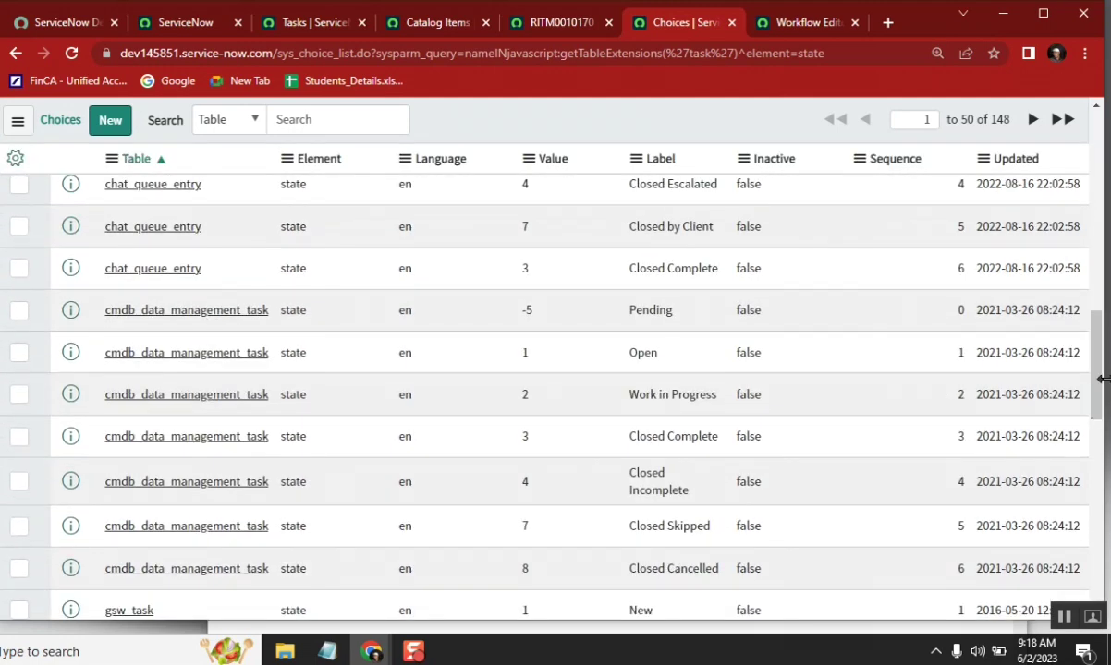
pyautogui.moveTo(721, 268); pyautogui.dragTo(626, 268)
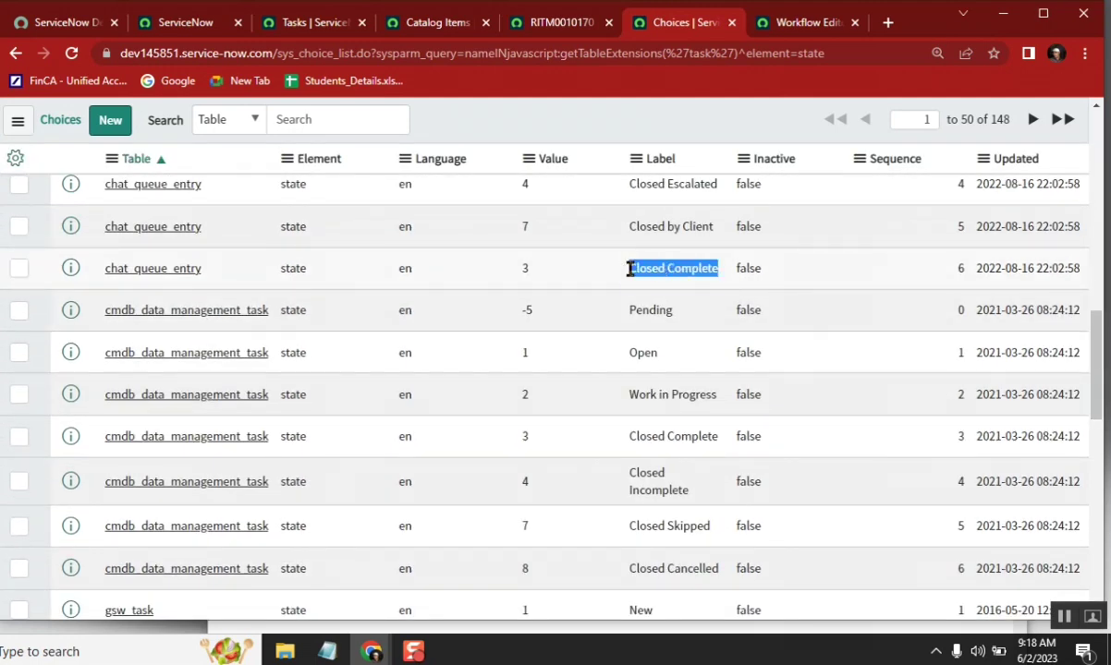
pyautogui.doubleClick(628, 268)
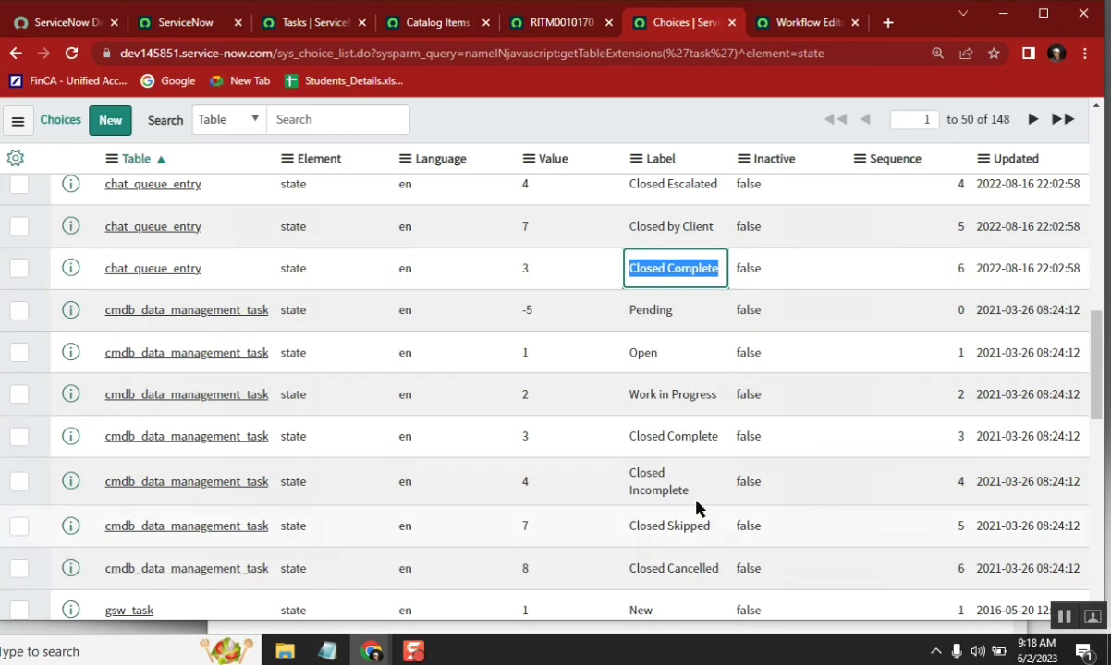
pyautogui.moveTo(689, 490); pyautogui.dragTo(522, 436)
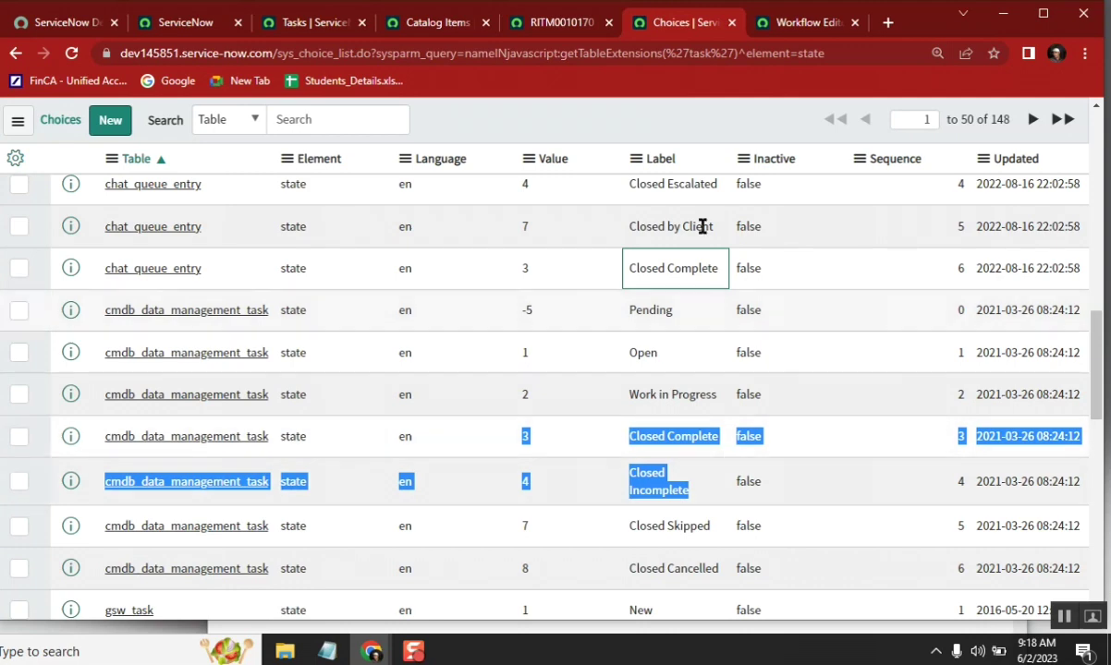
# Return to the Firewall Request workflow and add a condition named "incomplete" to the Catalog Task activity.
pyautogui.click(781, 18)
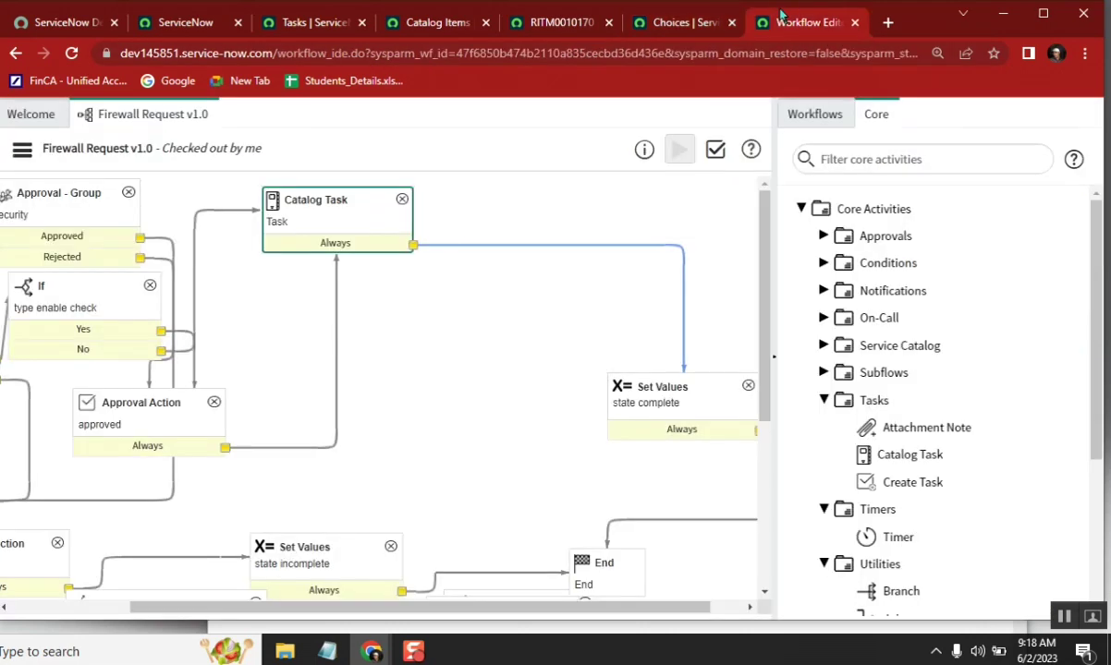
pyautogui.rightClick(354, 246)
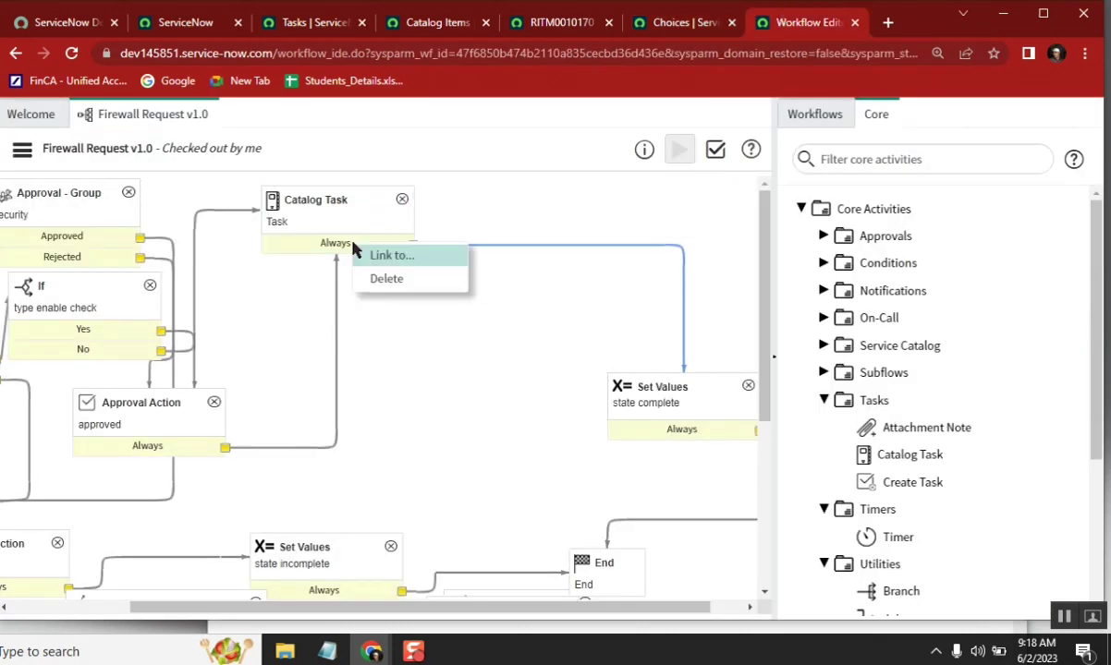
pyautogui.click(339, 230)
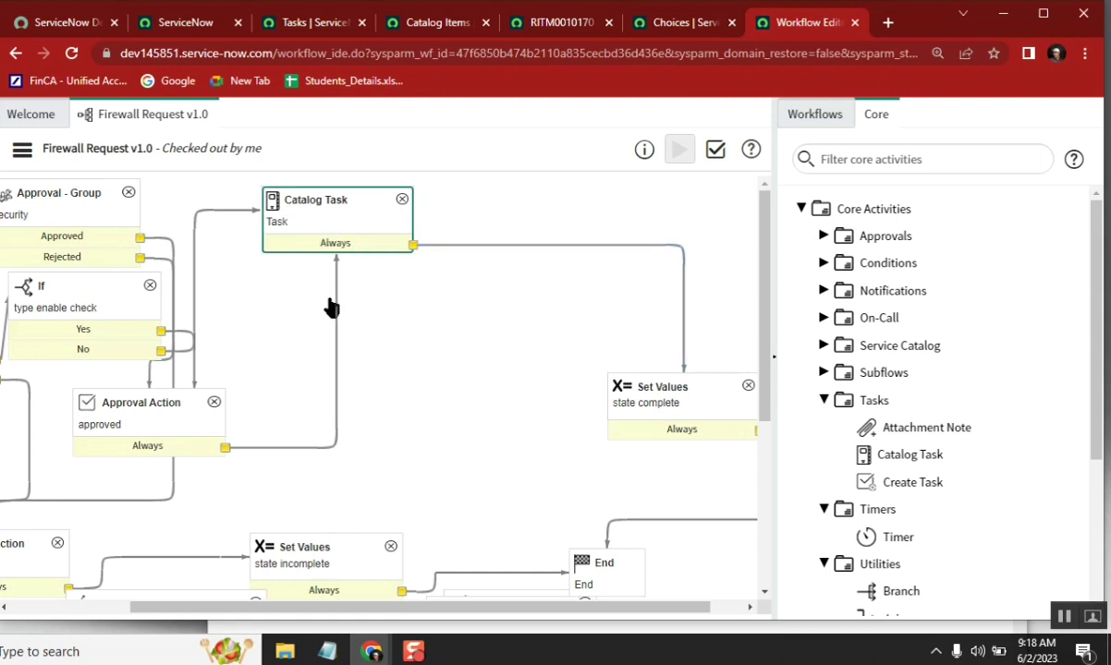
pyautogui.rightClick(293, 226)
pyautogui.click(289, 224)
pyautogui.rightClick(290, 223)
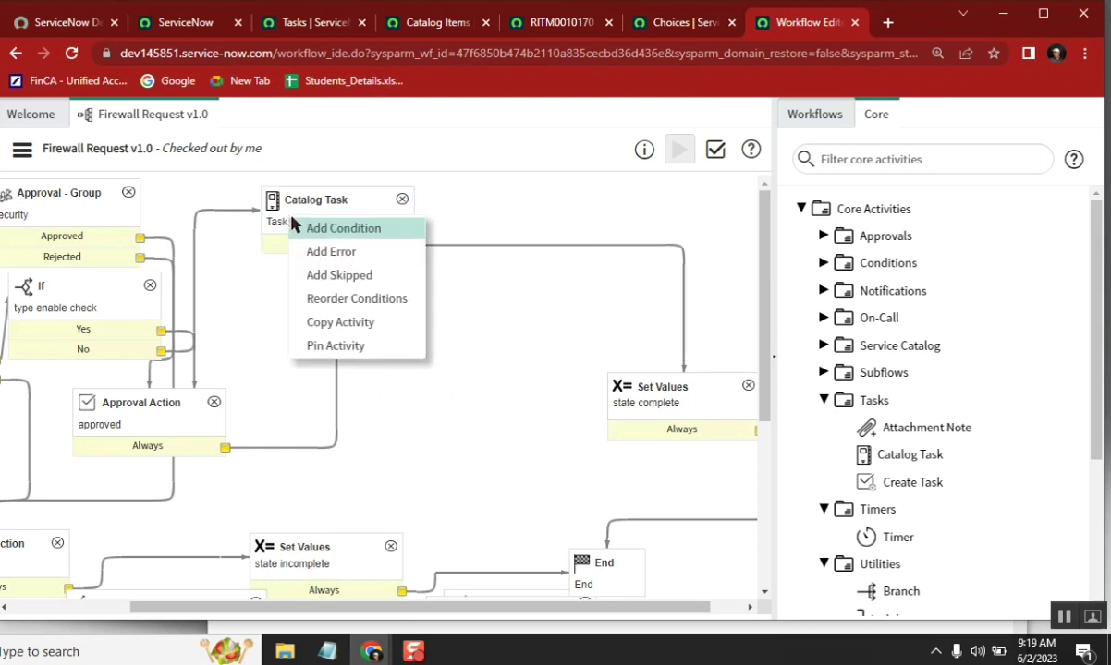
pyautogui.click(344, 228)
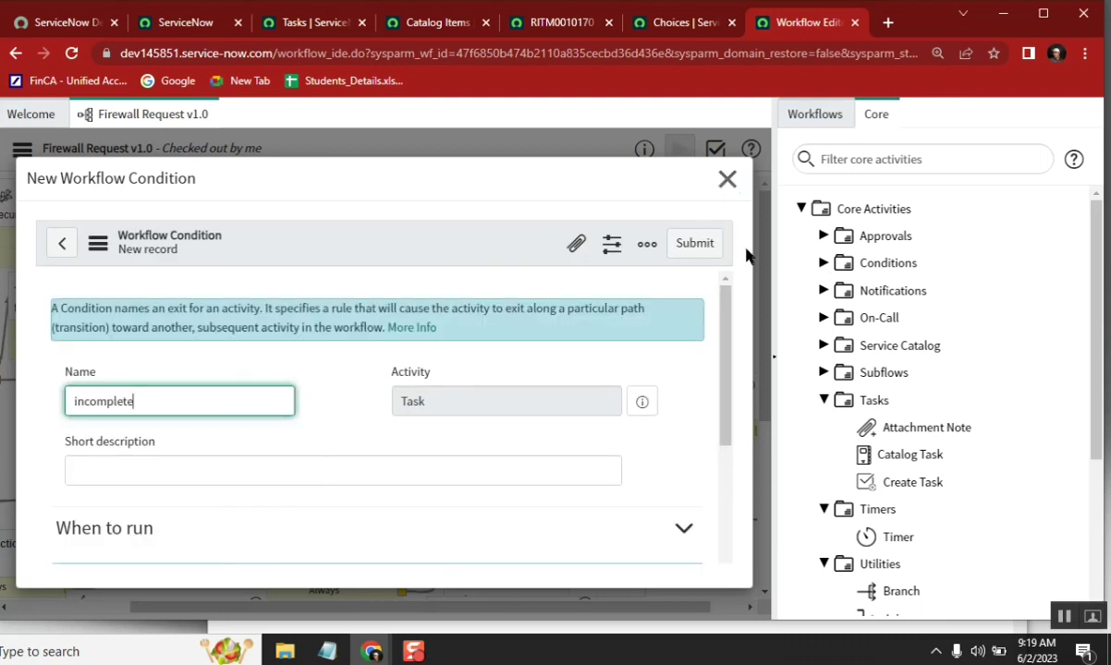
pyautogui.click(694, 243)
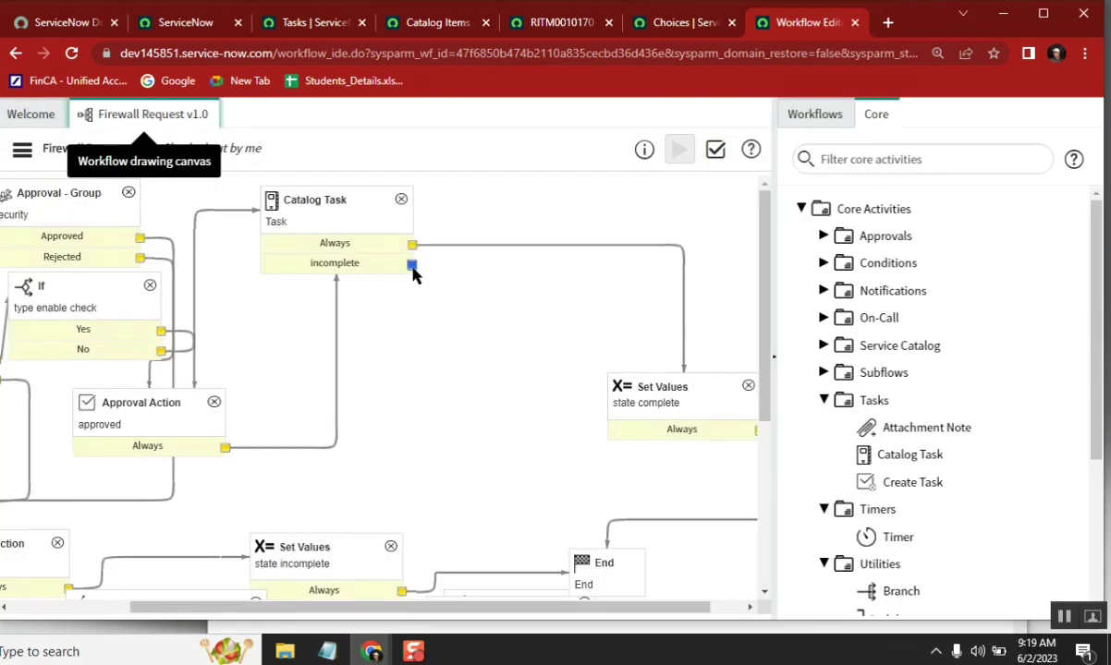
# Copy the expression activity.result == 'approved' from the Approved condition of the Approval - Group activity, and close its properties.
pyautogui.doubleClick(81, 236)
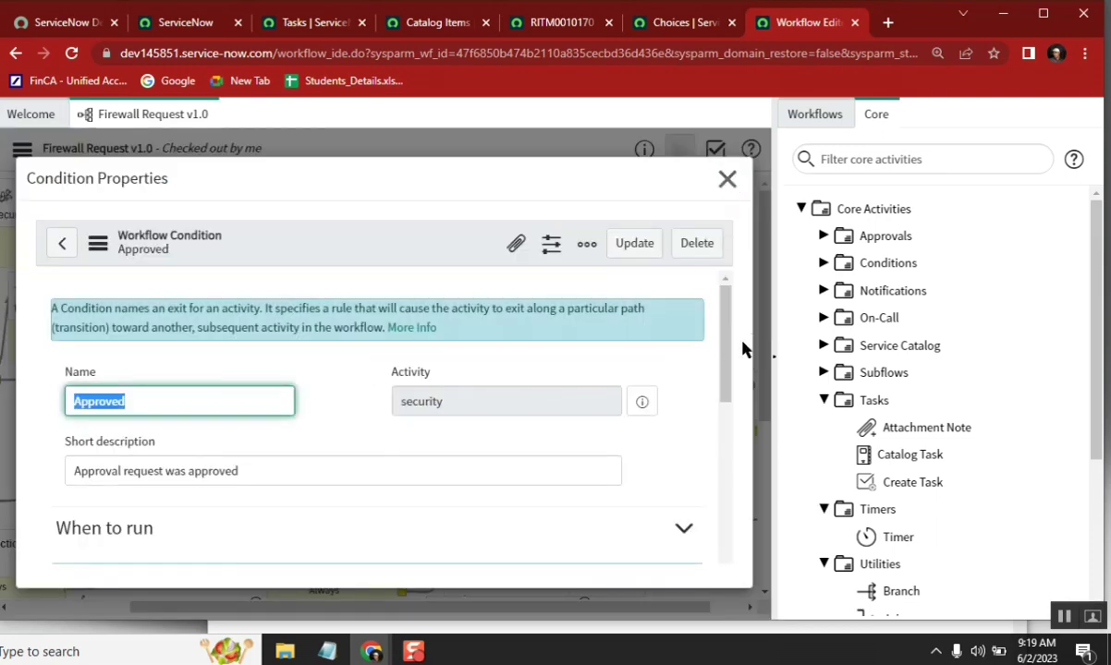
pyautogui.scroll(-5, 721, 370)
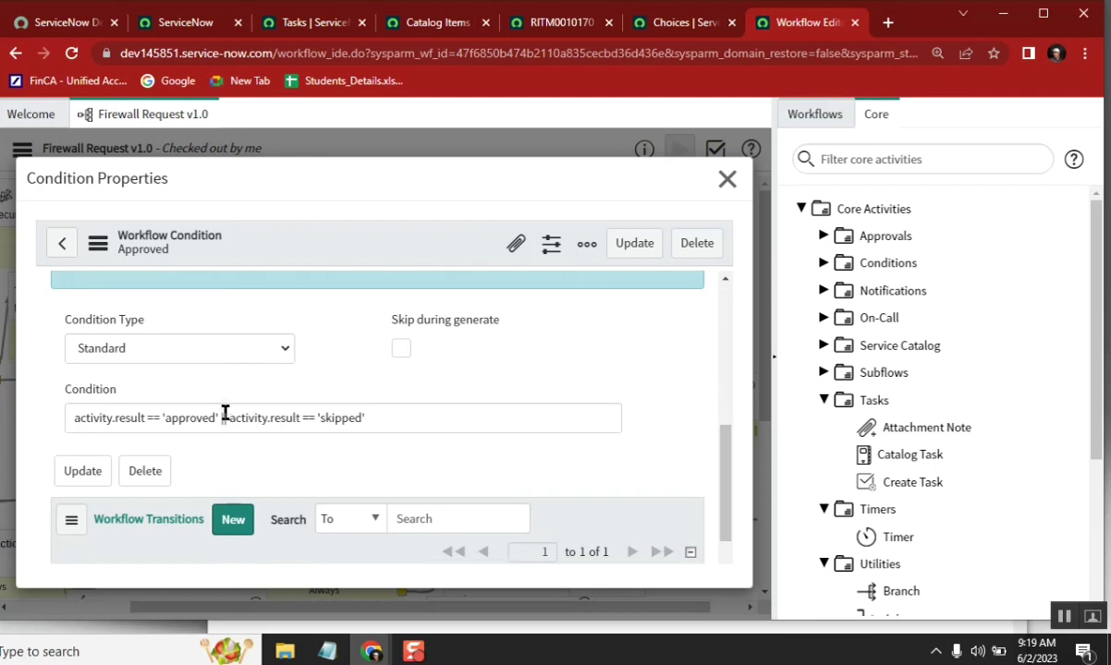
pyautogui.moveTo(221, 417); pyautogui.dragTo(73, 417)
pyautogui.hotkey('ctrl', 'c')
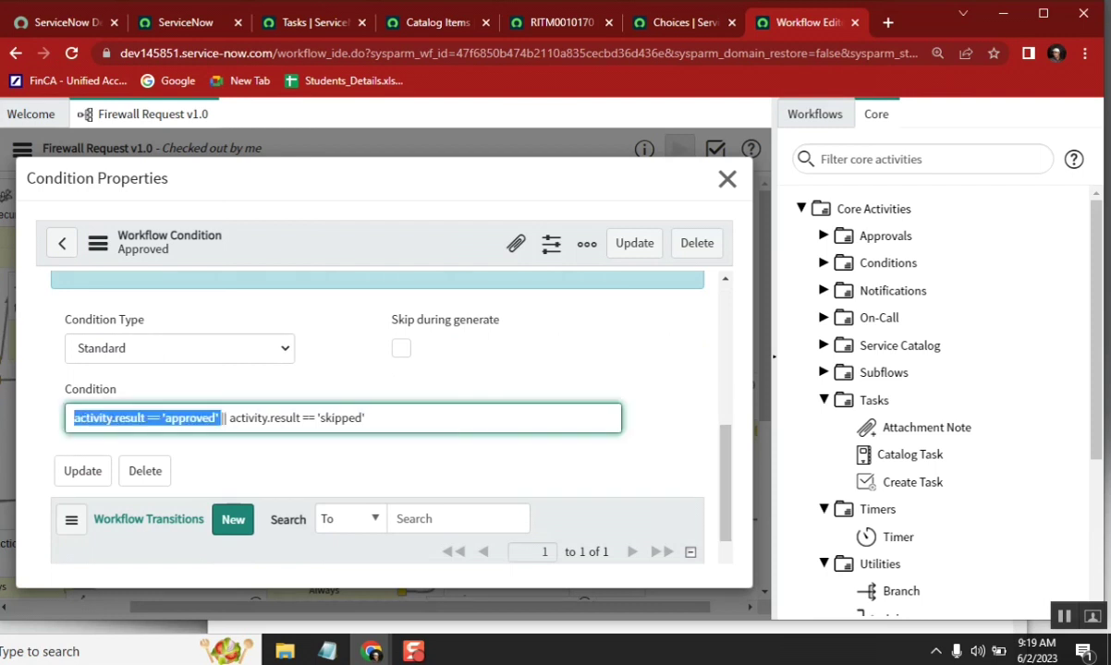
pyautogui.click(727, 179)
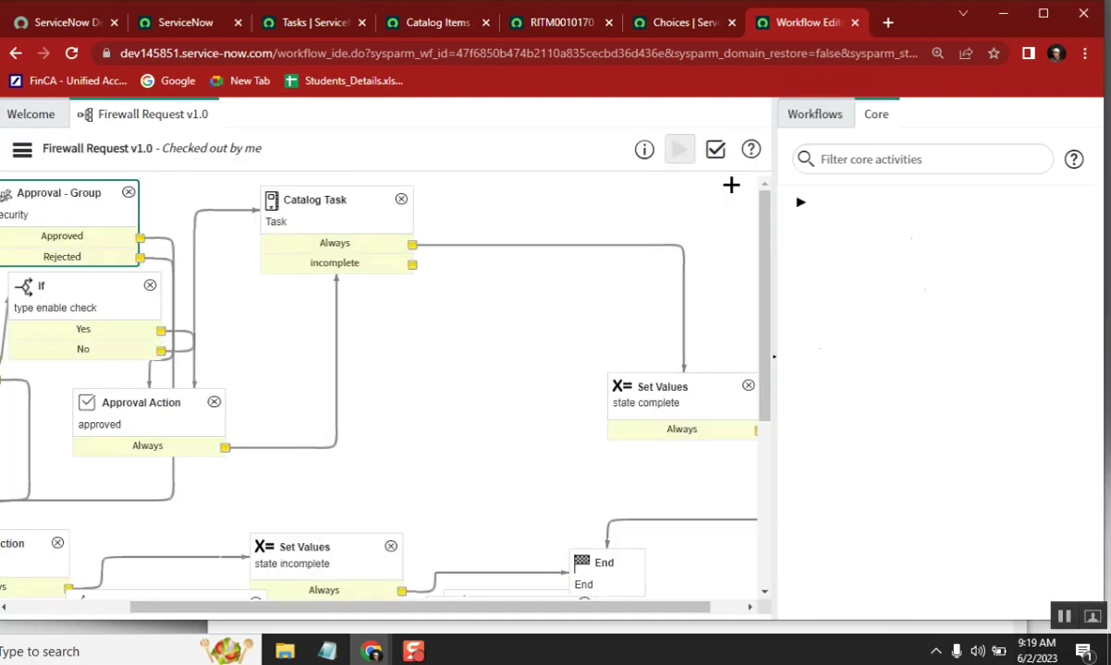
# Rename the Catalog Task's Always condition to "complete" and set its condition expression to activity.result == '3'.
pyautogui.doubleClick(336, 241)
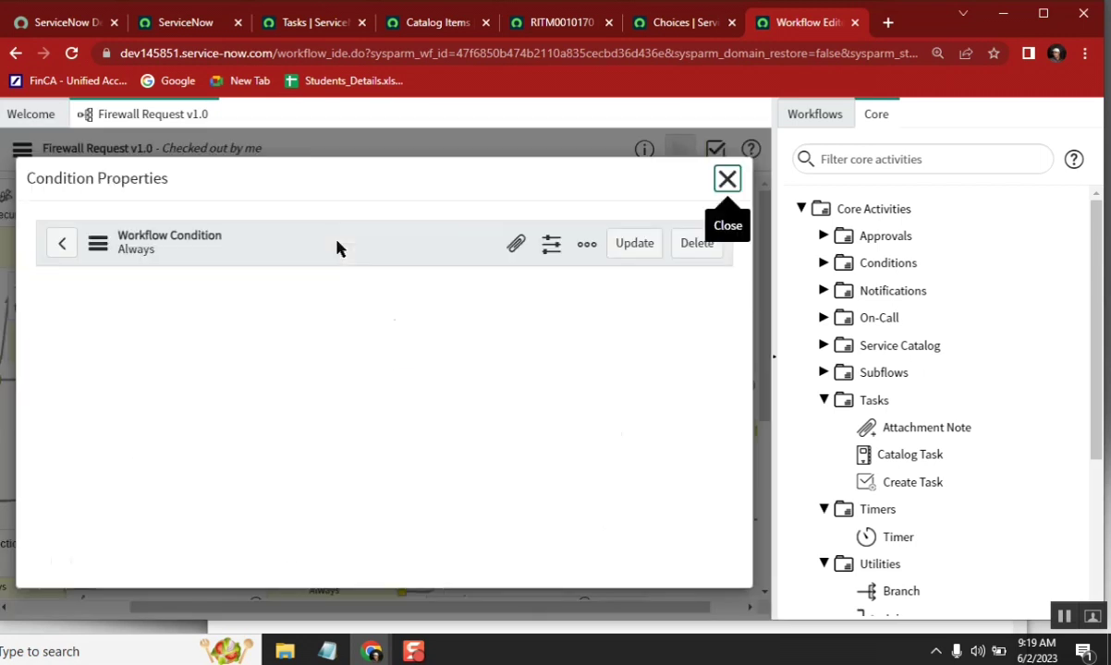
pyautogui.write('complete')
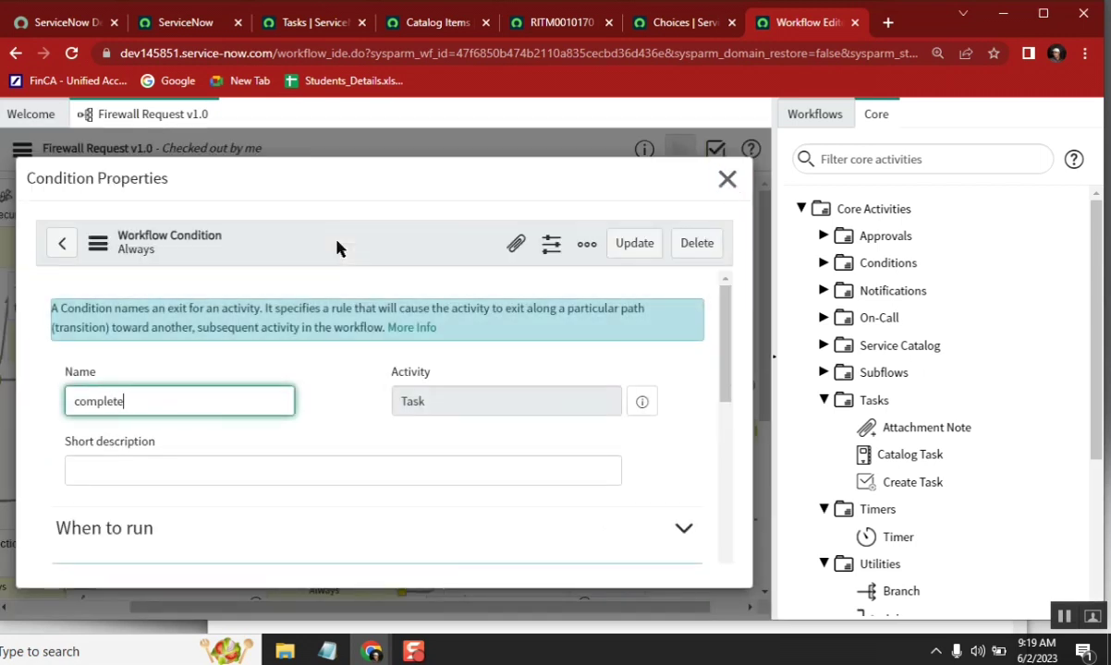
pyautogui.scroll(-5, 737, 400)
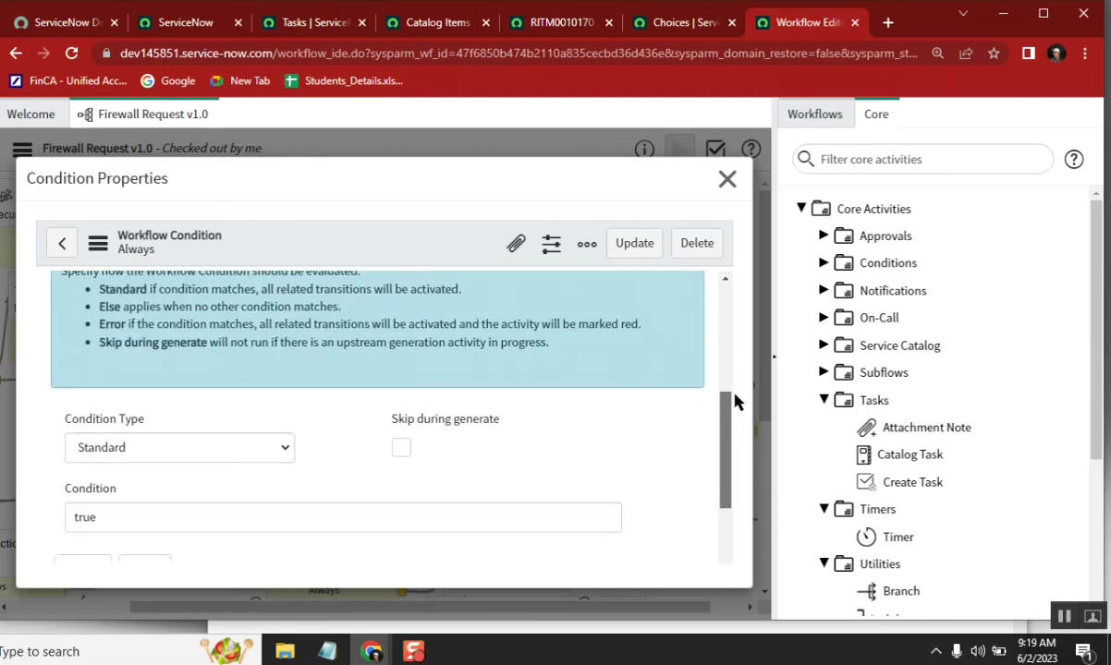
pyautogui.scroll(-3, 737, 400)
pyautogui.moveTo(114, 357); pyautogui.dragTo(23, 367)
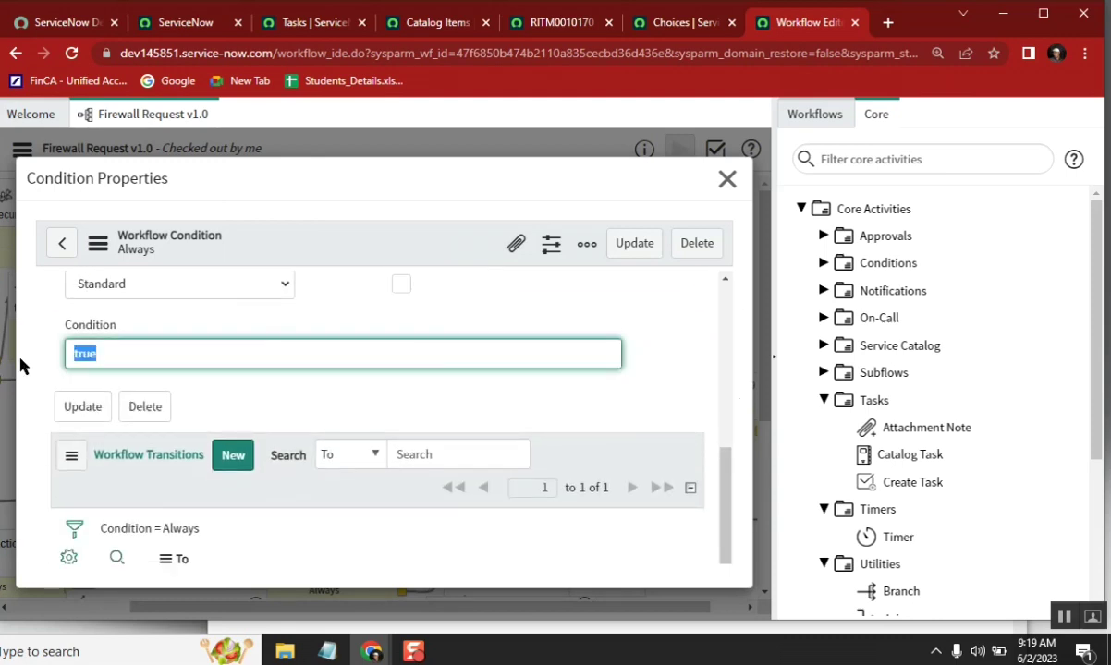
pyautogui.hotkey('ctrl', 'v')
pyautogui.doubleClick(186, 353)
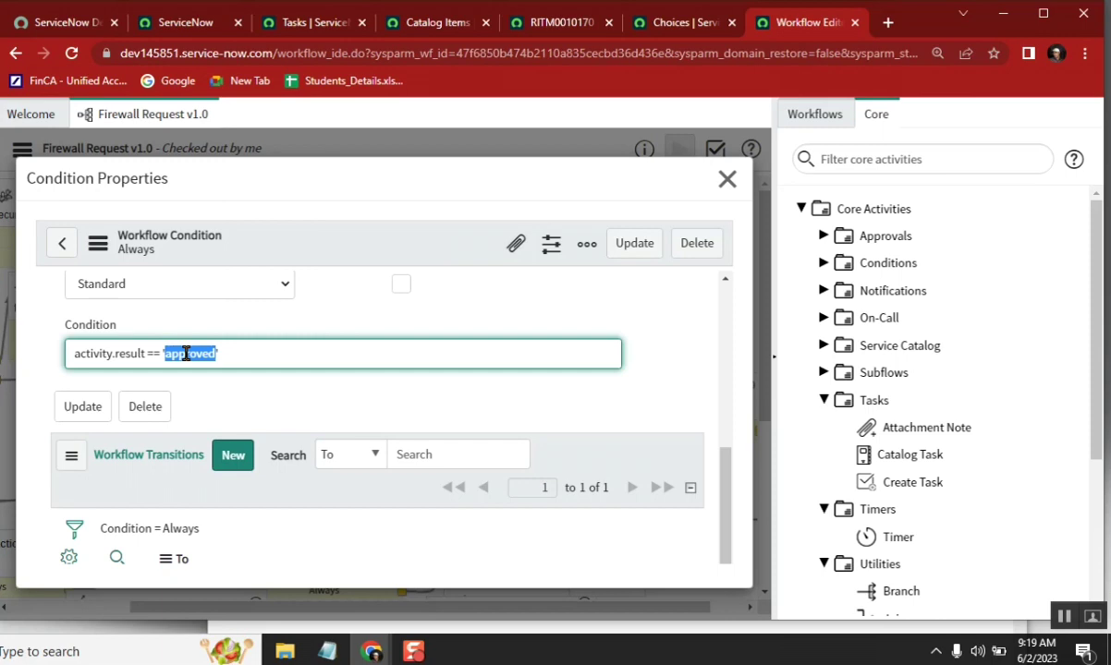
pyautogui.write("3'")
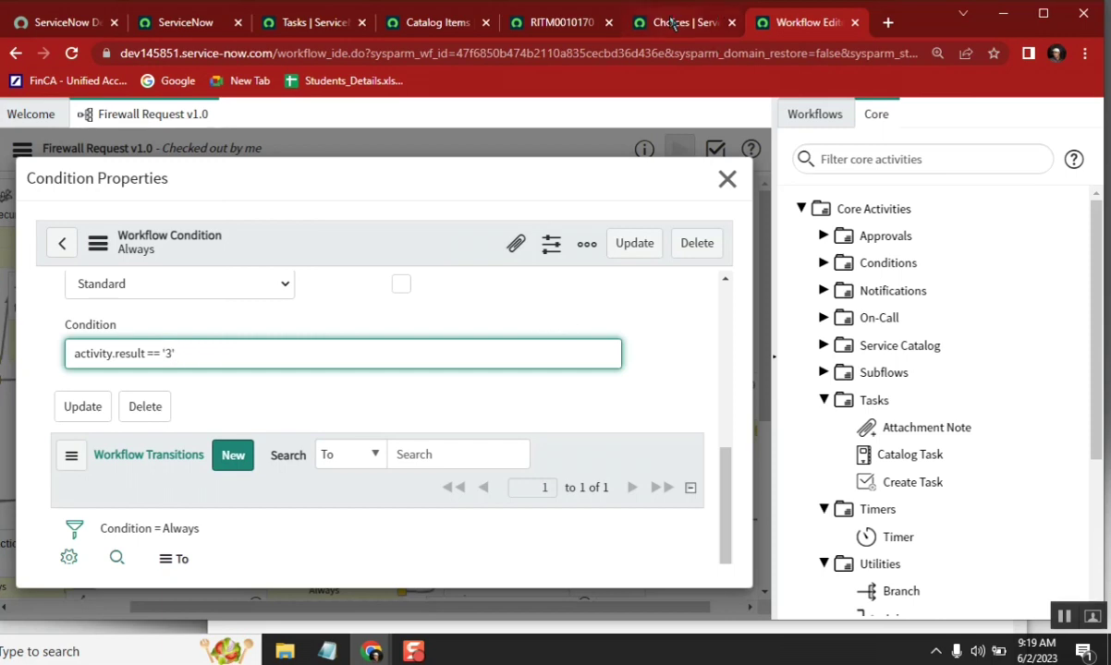
# Check the Closed Complete value in the state choices list, and save the Catalog Task's "complete" condition.
pyautogui.click(675, 22)
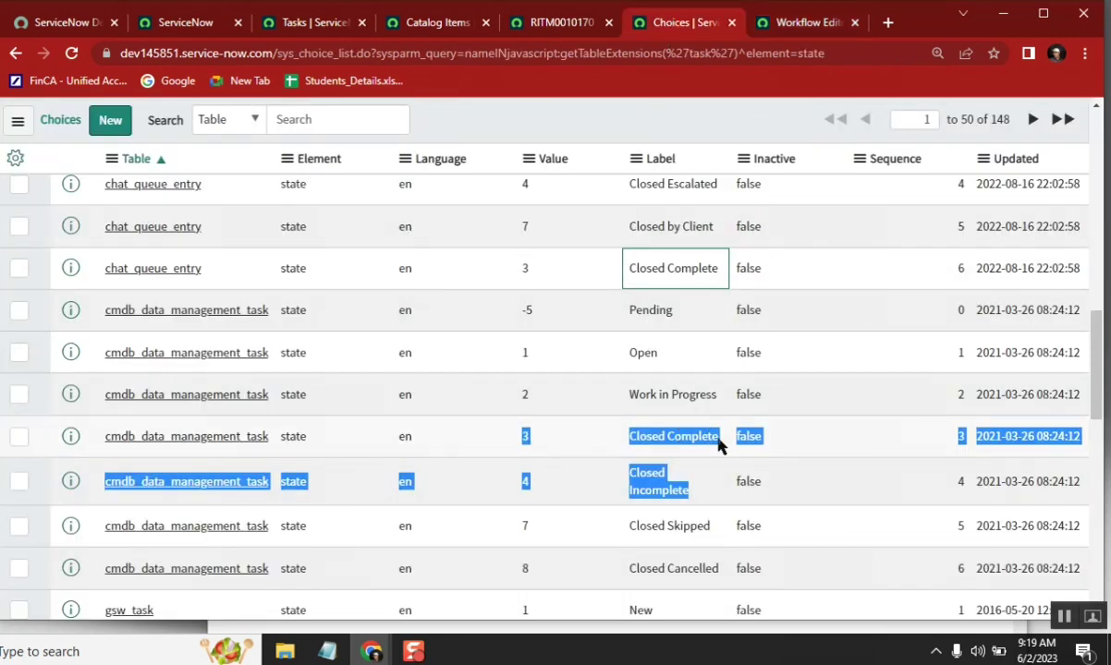
pyautogui.doubleClick(719, 442)
pyautogui.doubleClick(521, 440)
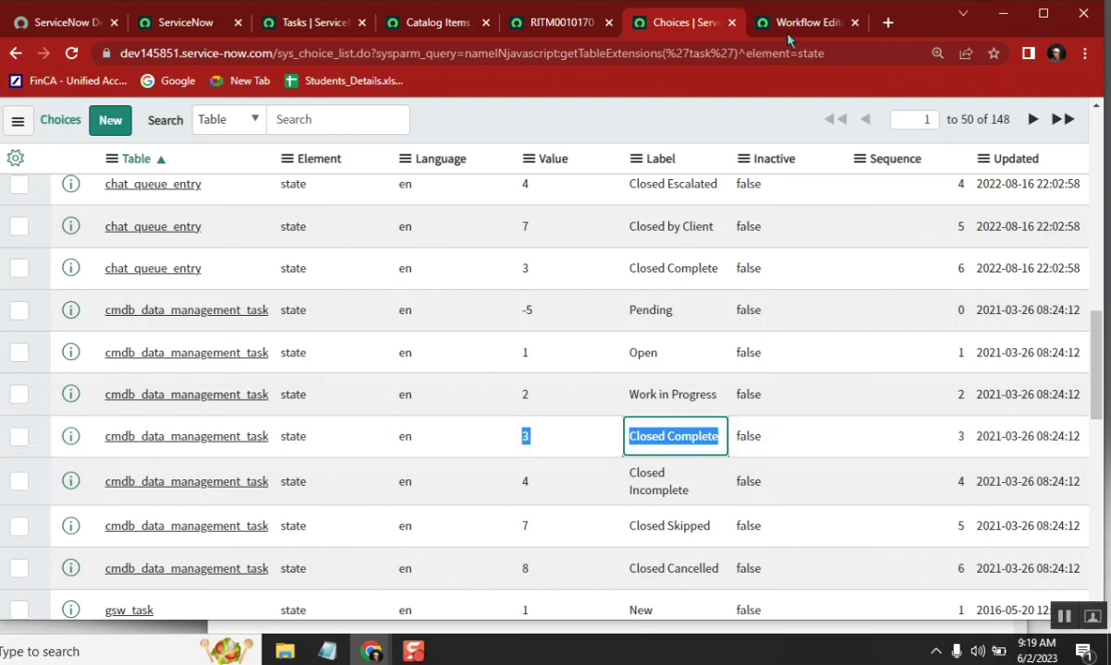
pyautogui.hotkey('ctrl', 'Tab')
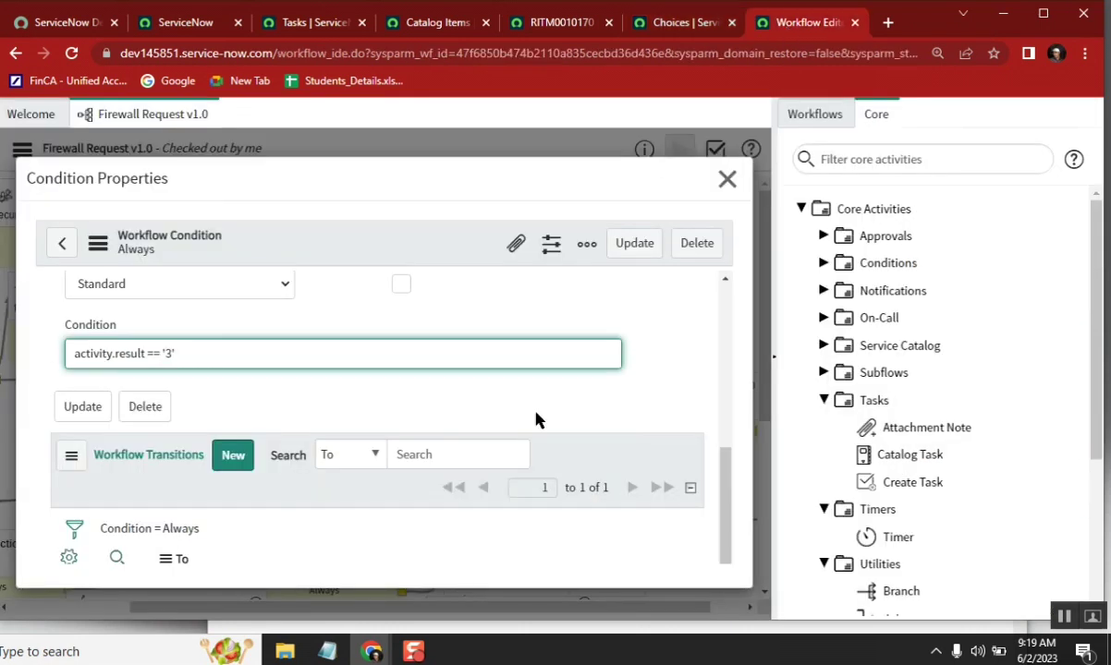
pyautogui.click(638, 245)
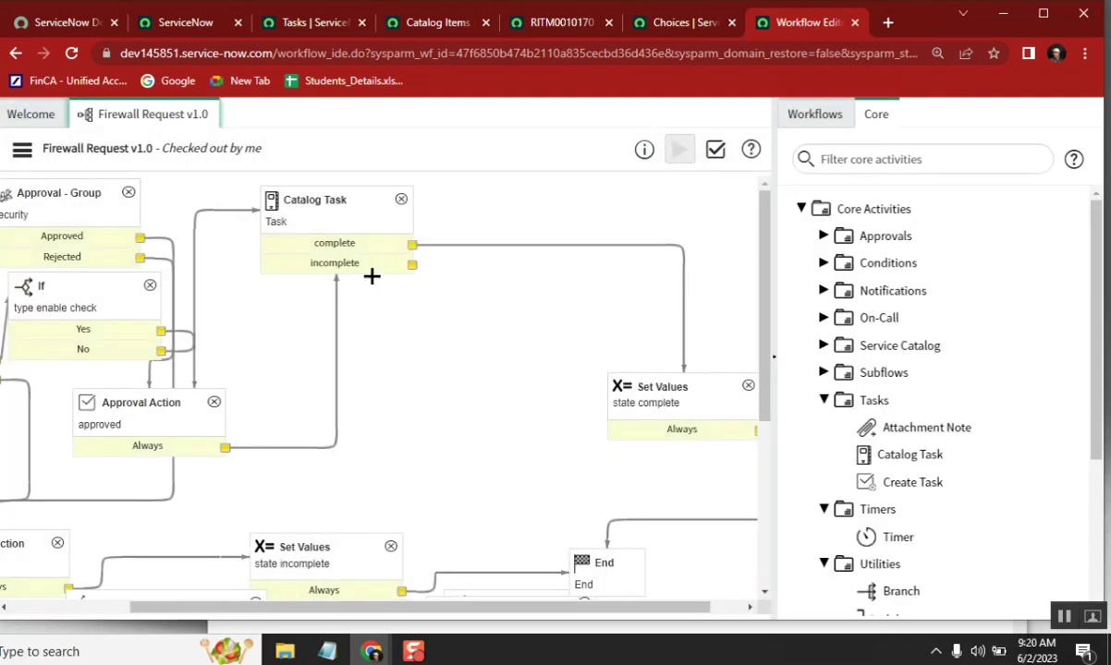
# Set the Catalog Task's "incomplete" condition expression to activity.result == '4' and save it.
pyautogui.doubleClick(361, 267)
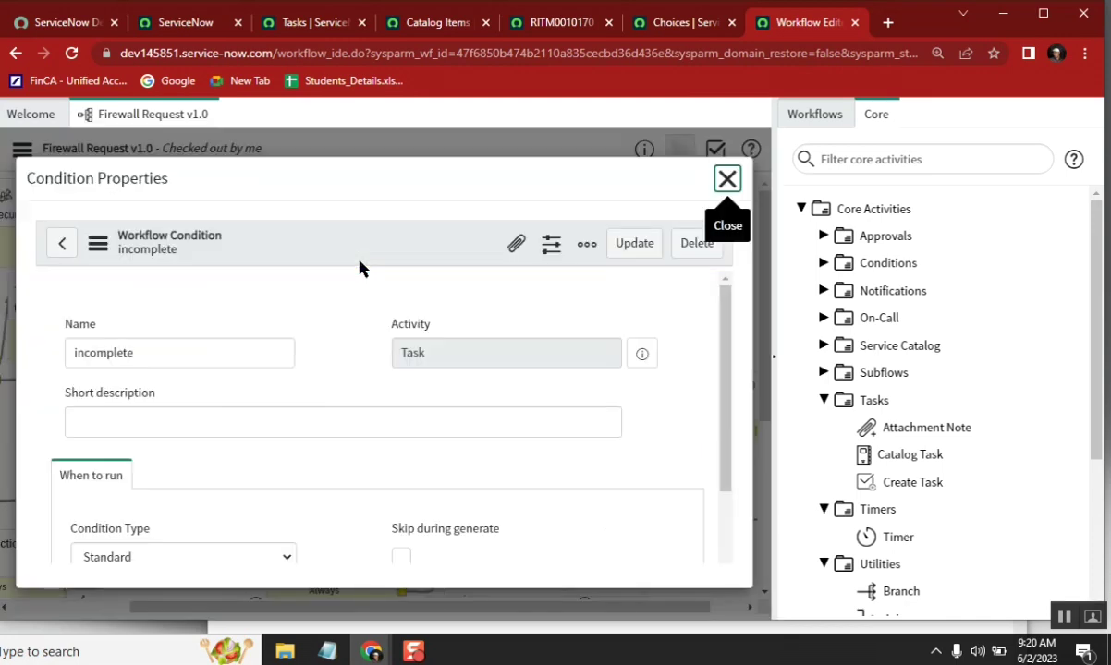
pyautogui.scroll(-5, 726, 314)
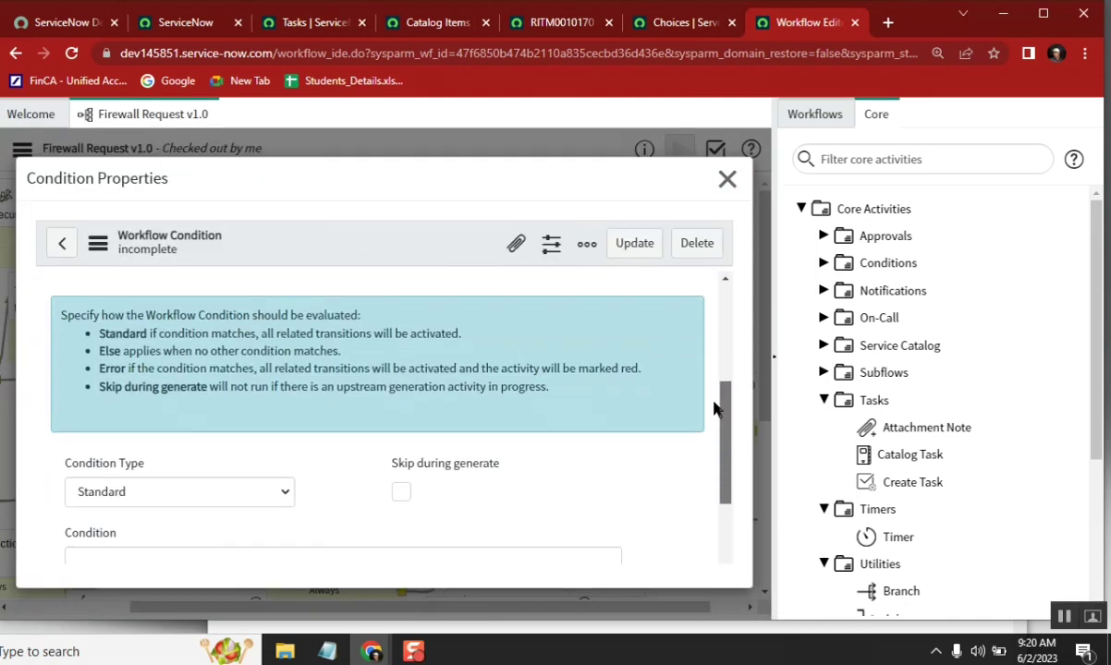
pyautogui.click(236, 297)
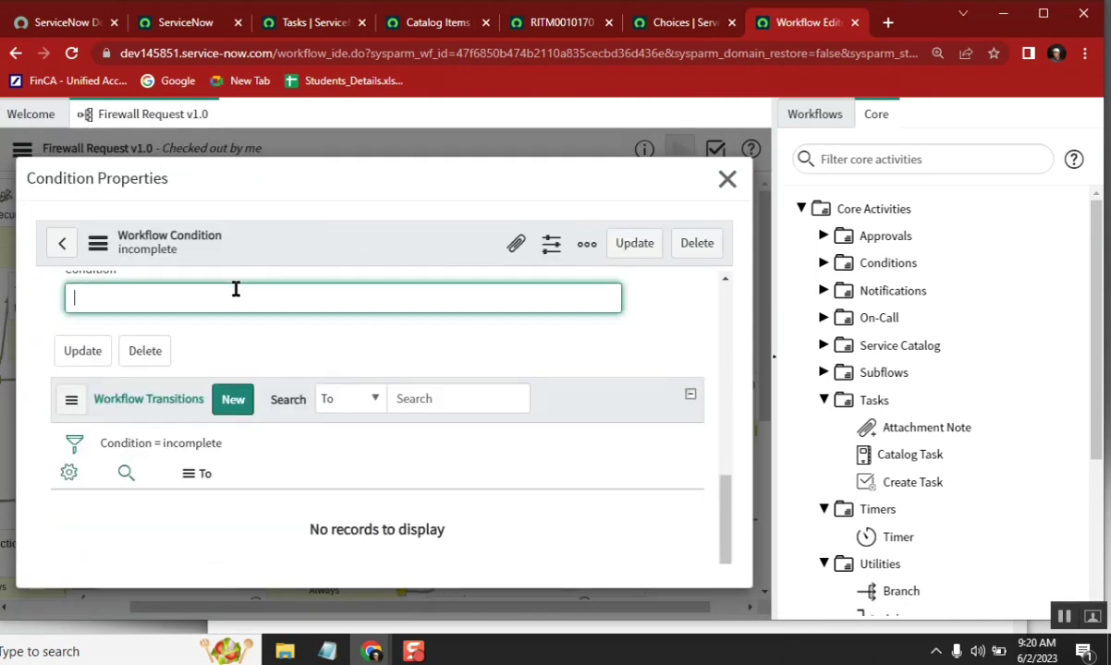
pyautogui.write("activity.result == 'approved'")
pyautogui.doubleClick(195, 293)
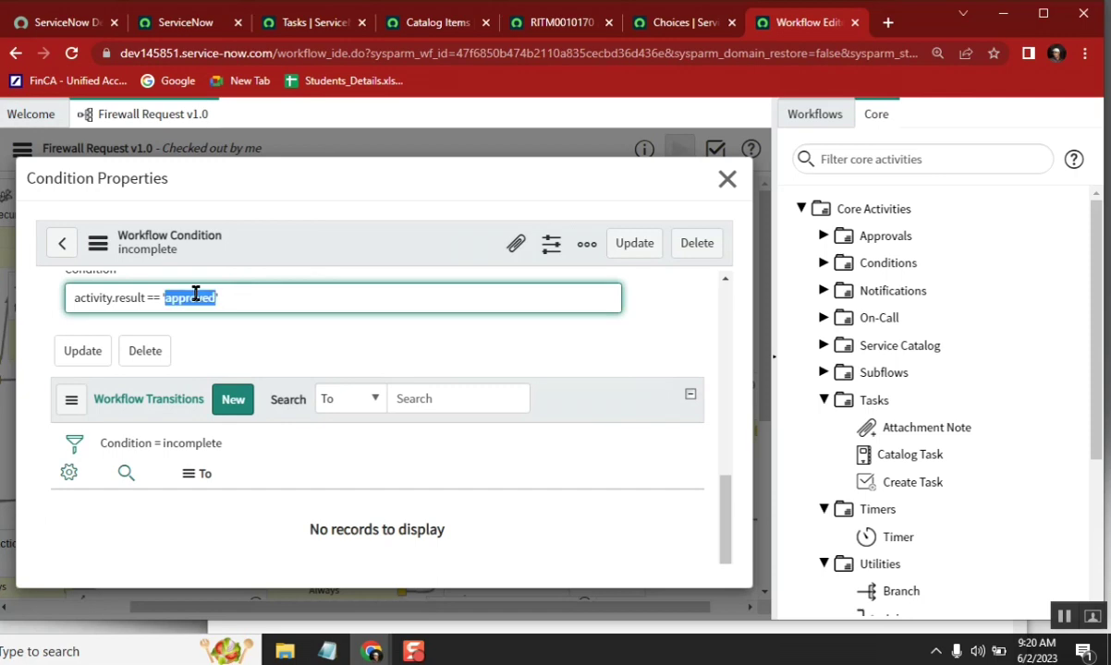
pyautogui.write('4')
pyautogui.click(642, 243)
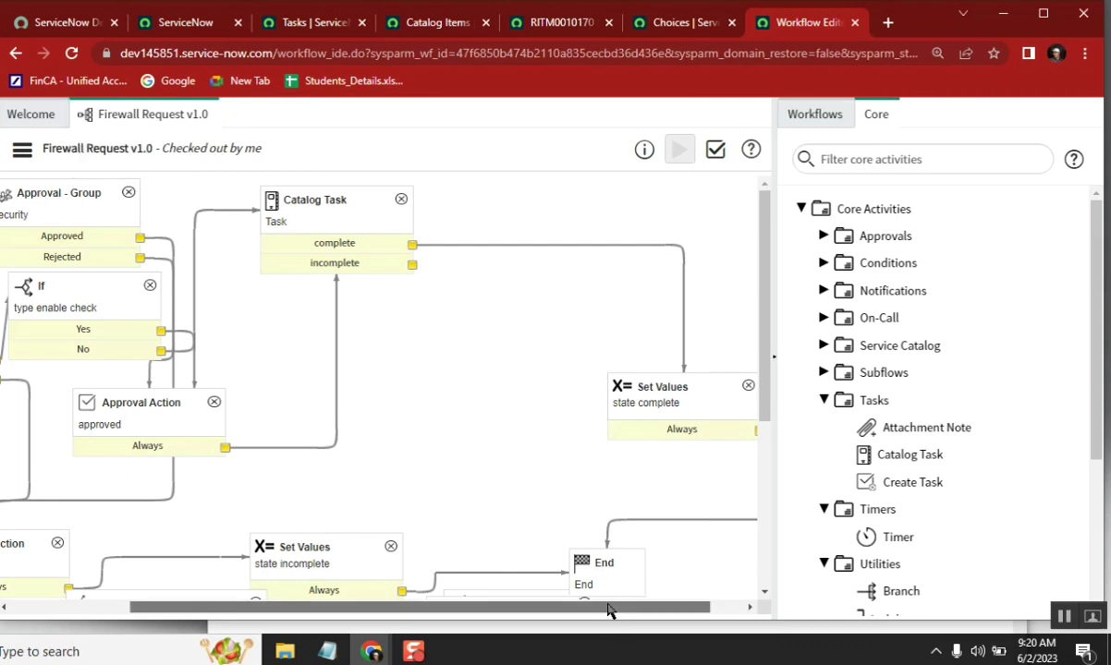
pyautogui.moveTo(647, 607); pyautogui.dragTo(682, 621)
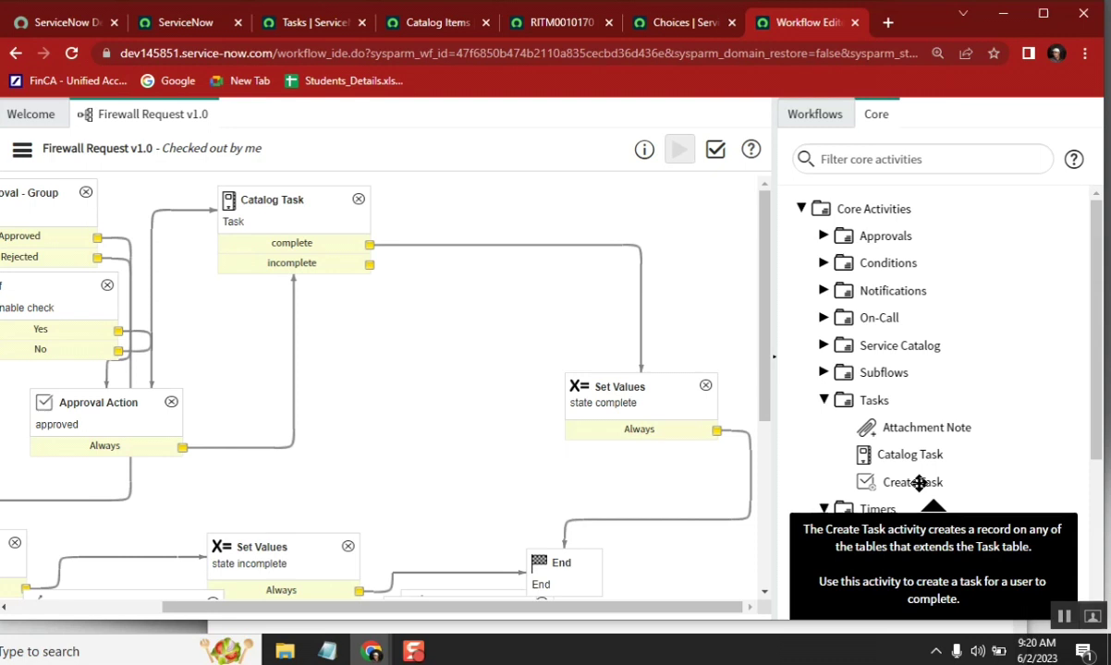
# Add a Create Task activity named "create incident" to the workflow below the Catalog Task, with task type Incident [incident].
pyautogui.moveTo(918, 483); pyautogui.dragTo(447, 295)
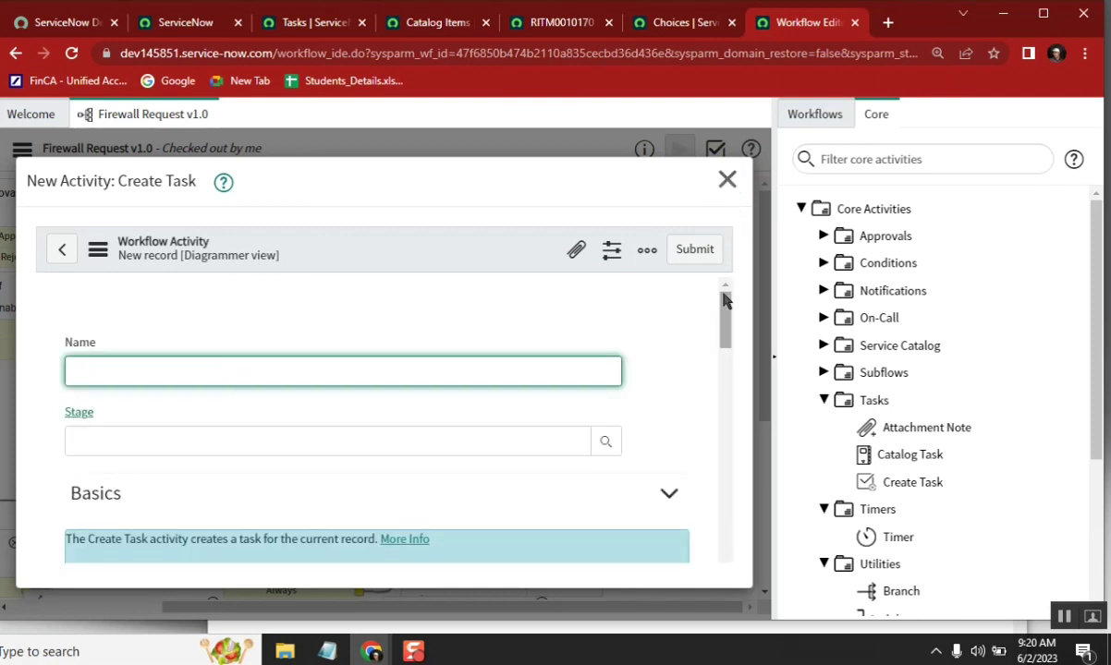
pyautogui.scroll(-3, 723, 316)
pyautogui.scroll(2, 335, 325)
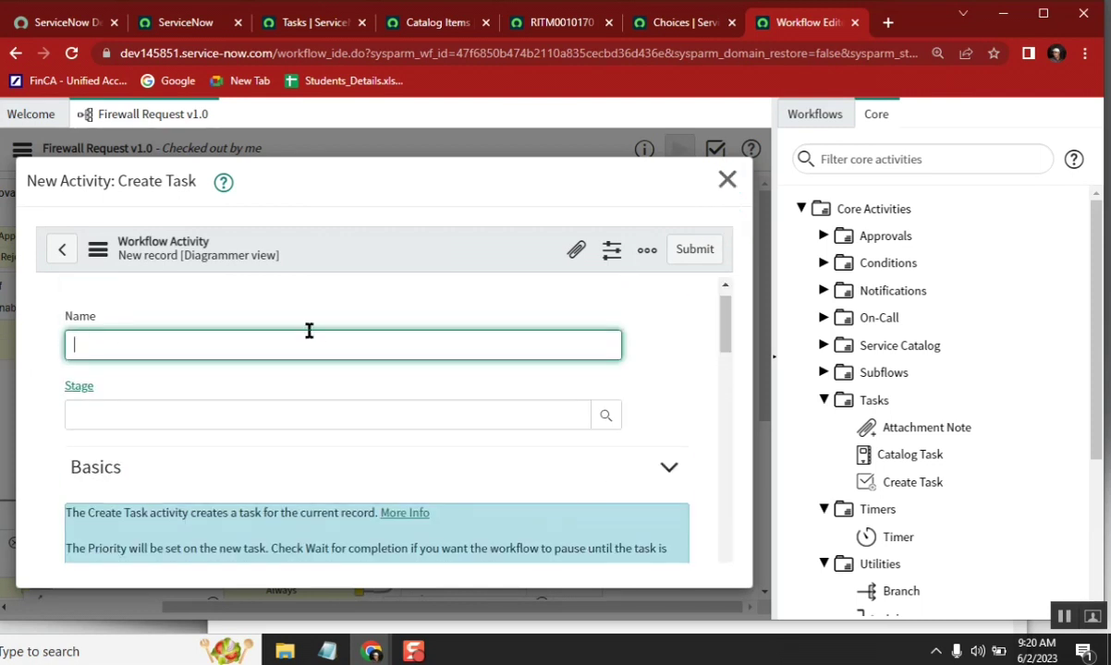
pyautogui.write('create incident')
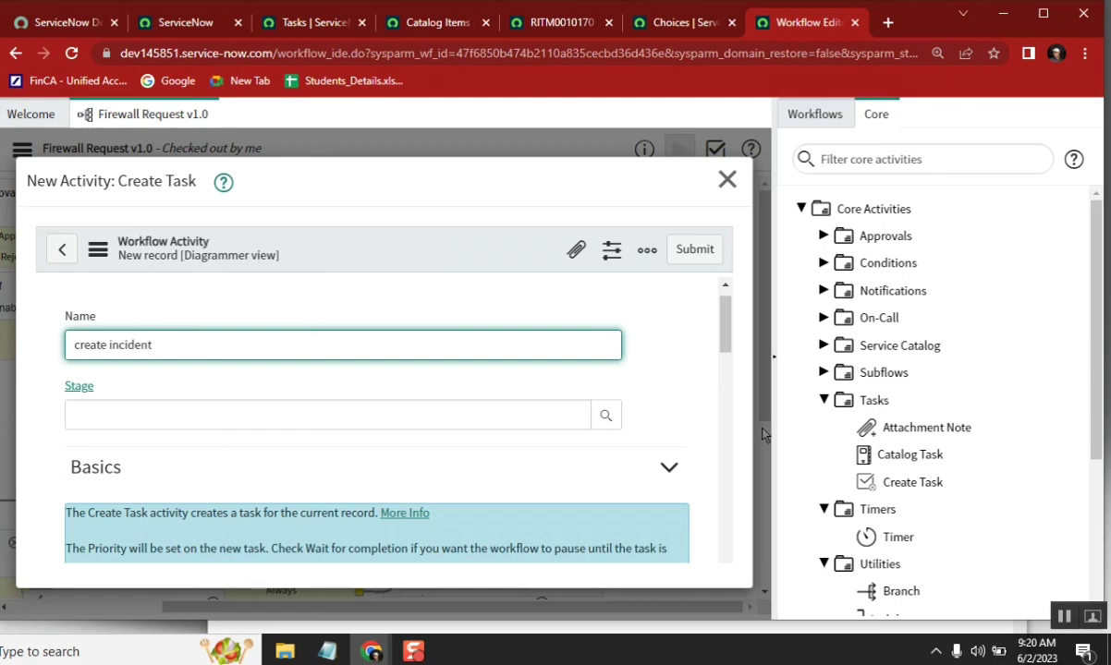
pyautogui.moveTo(729, 318); pyautogui.dragTo(716, 360)
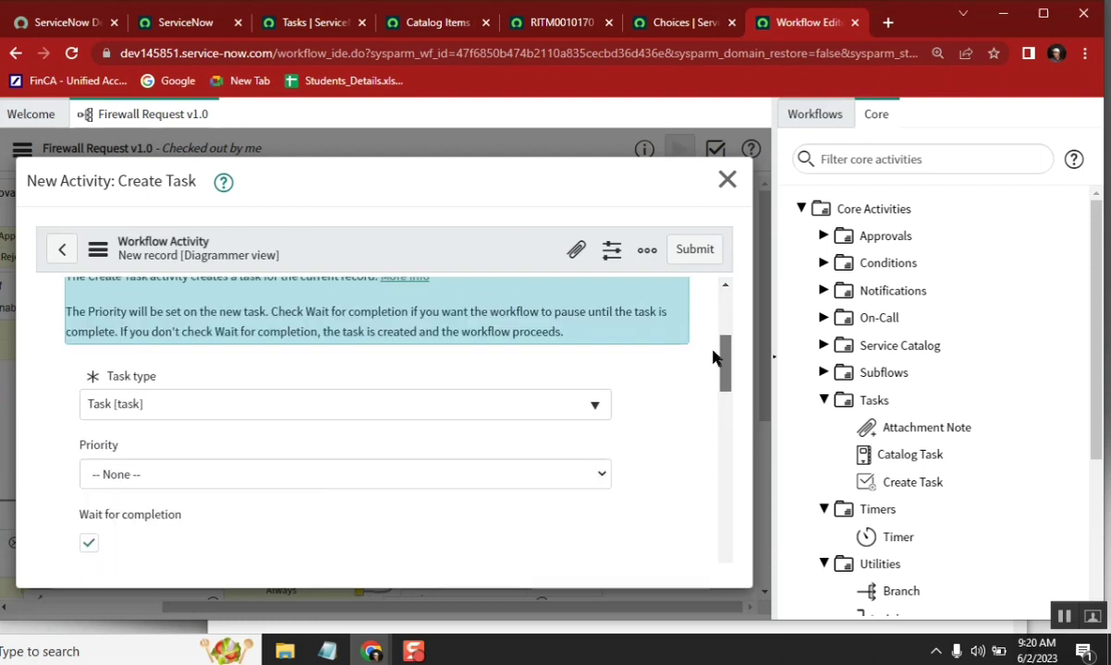
pyautogui.click(385, 405)
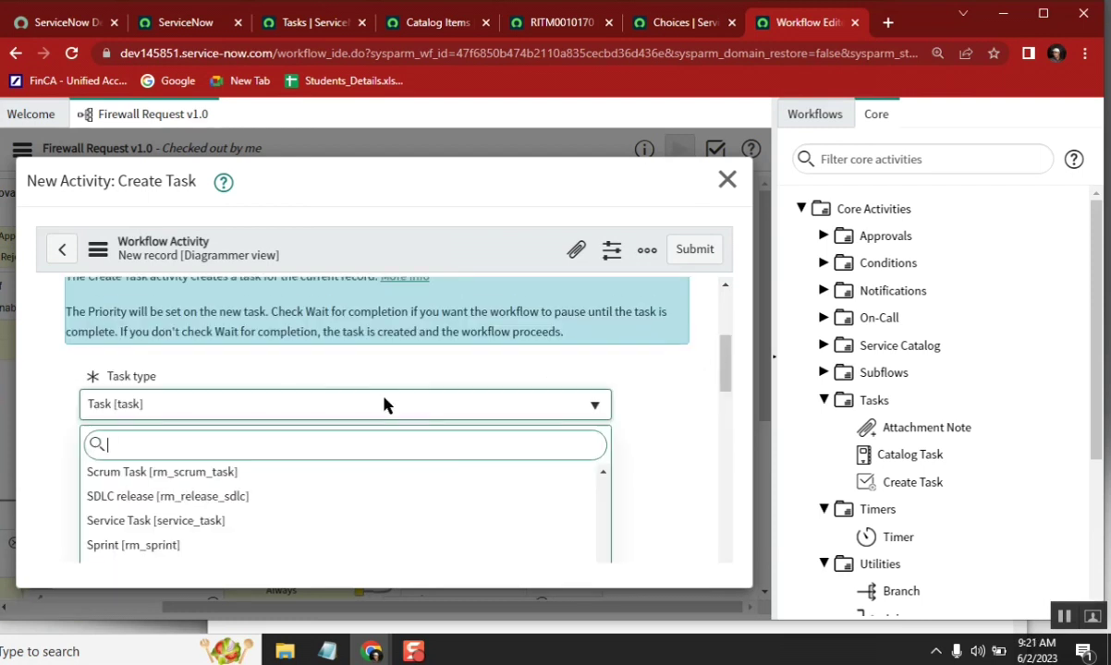
pyautogui.write('inci')
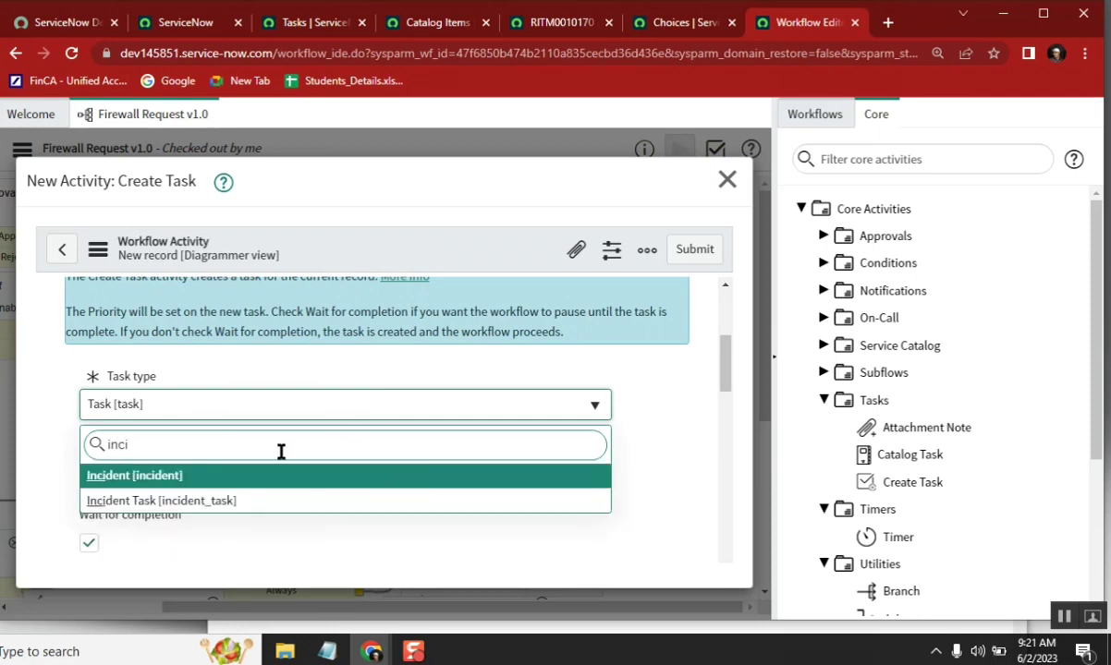
pyautogui.click(200, 476)
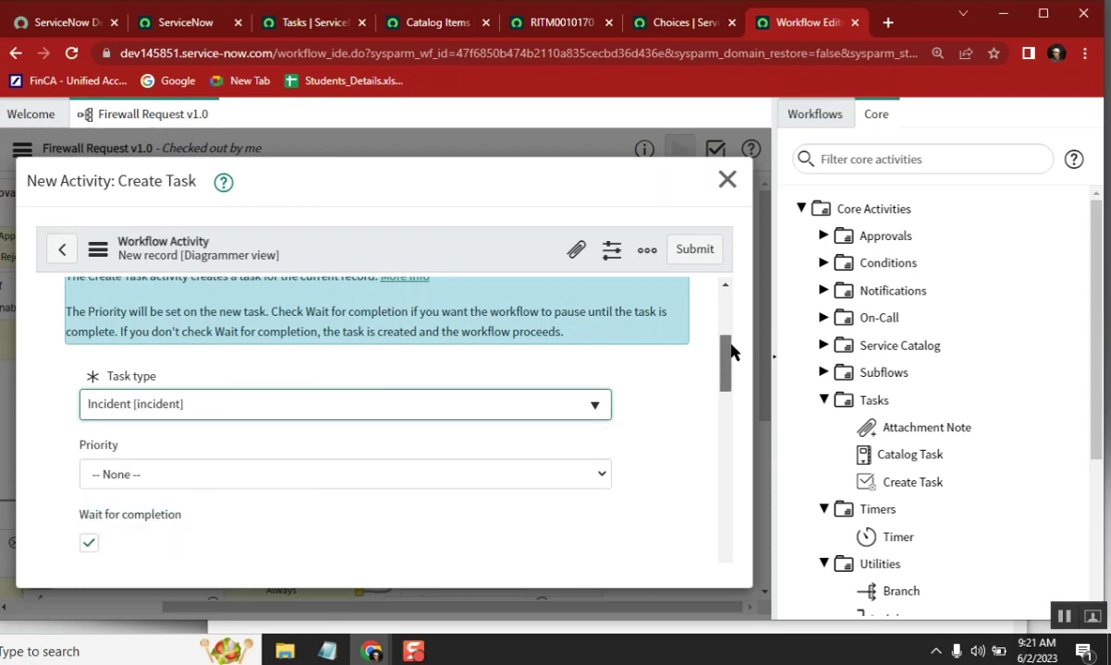
# Set the new task's fulfillment group to Service Desk and short description to "Verify the task incompleteness", and submit the activity.
pyautogui.scroll(-5, 734, 352)
pyautogui.click(290, 433)
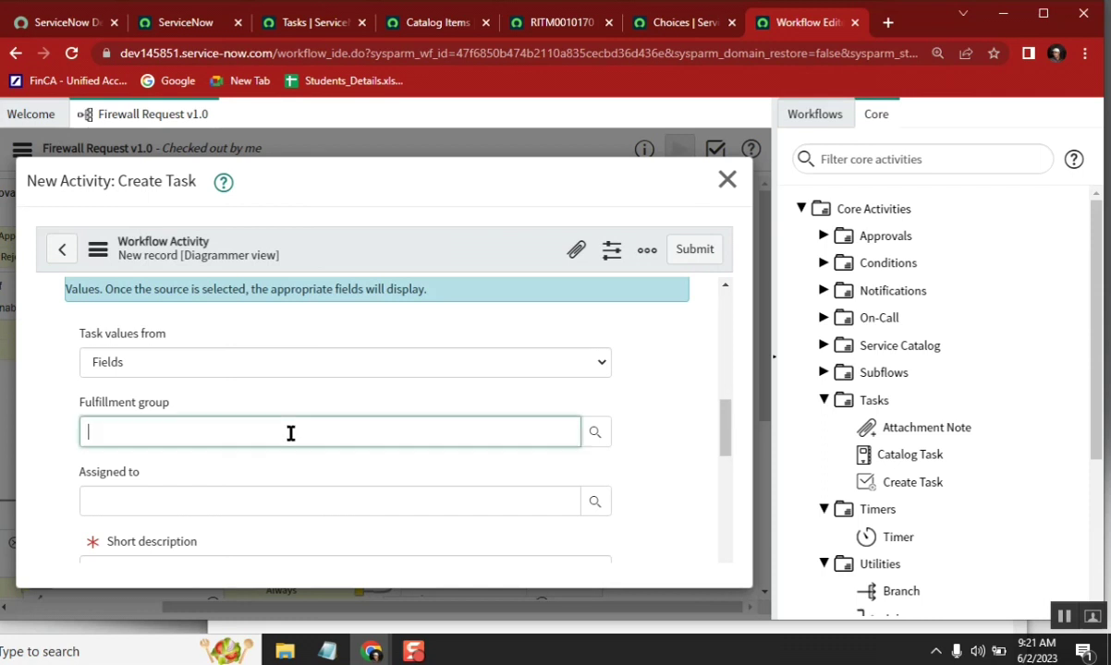
pyautogui.write('service')
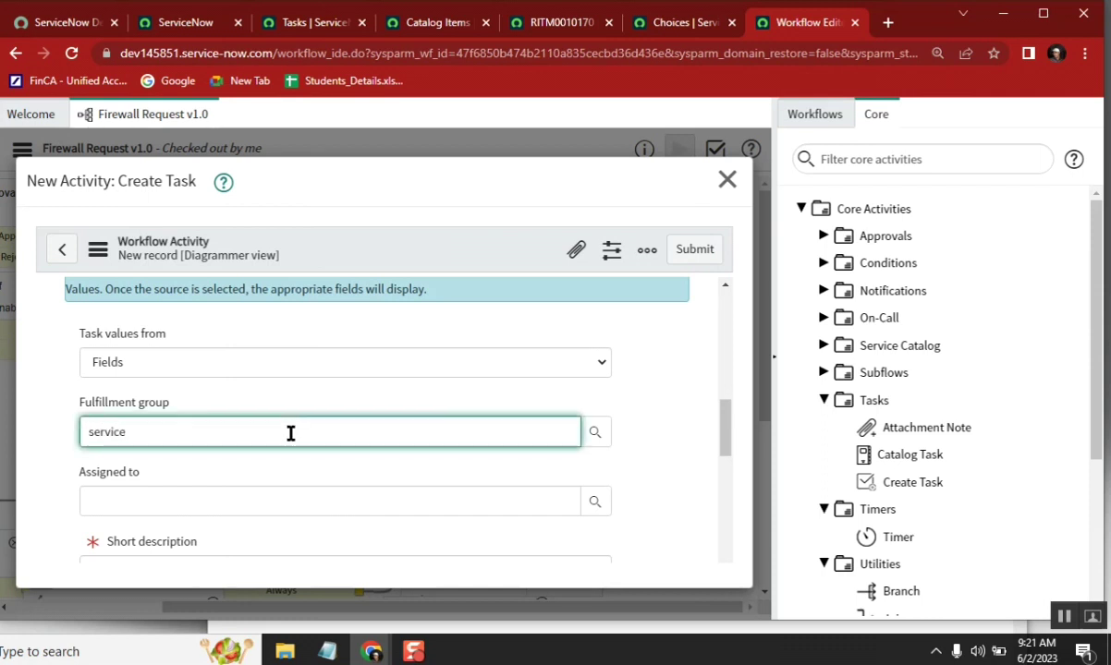
pyautogui.write(' de')
pyautogui.click(267, 458)
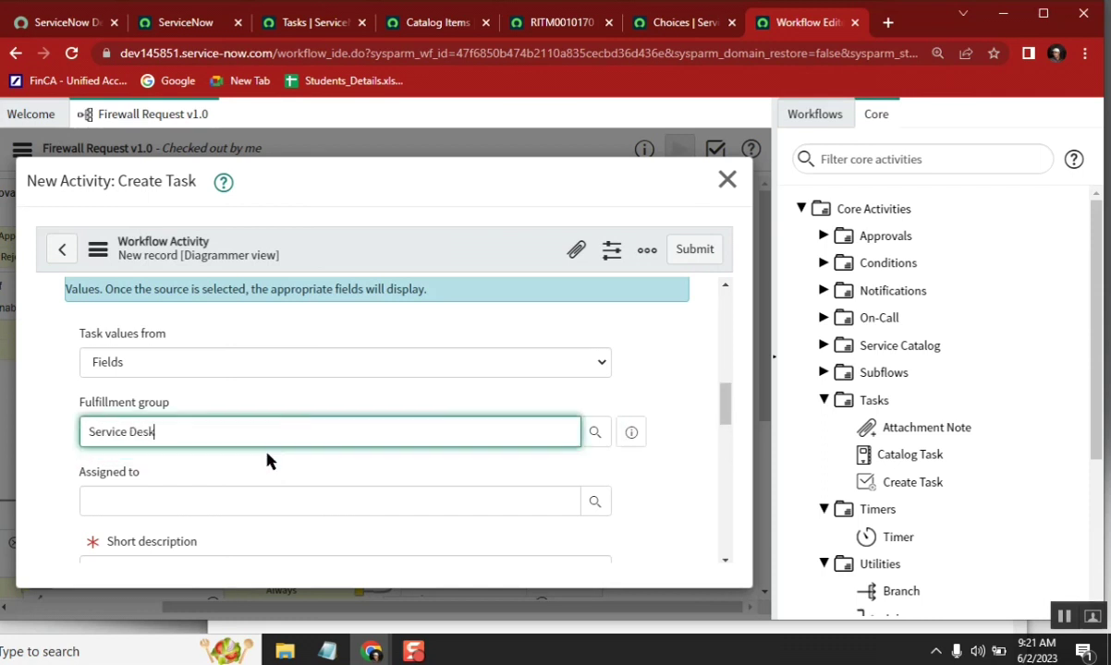
pyautogui.scroll(-2, 726, 404)
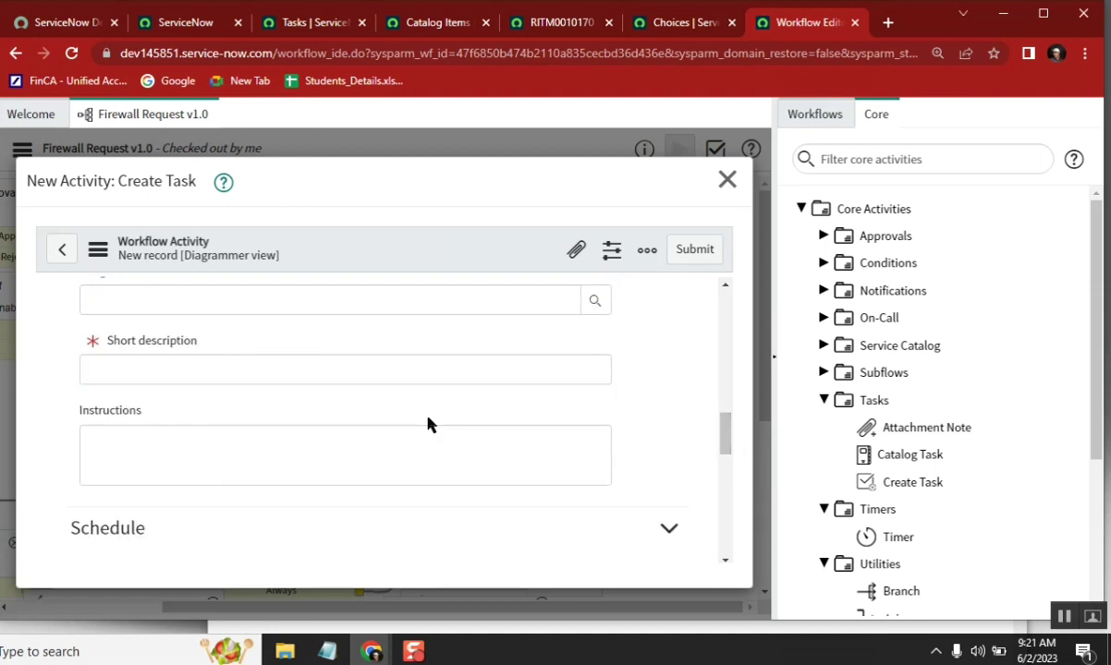
pyautogui.click(313, 376)
pyautogui.write('Verify the ')
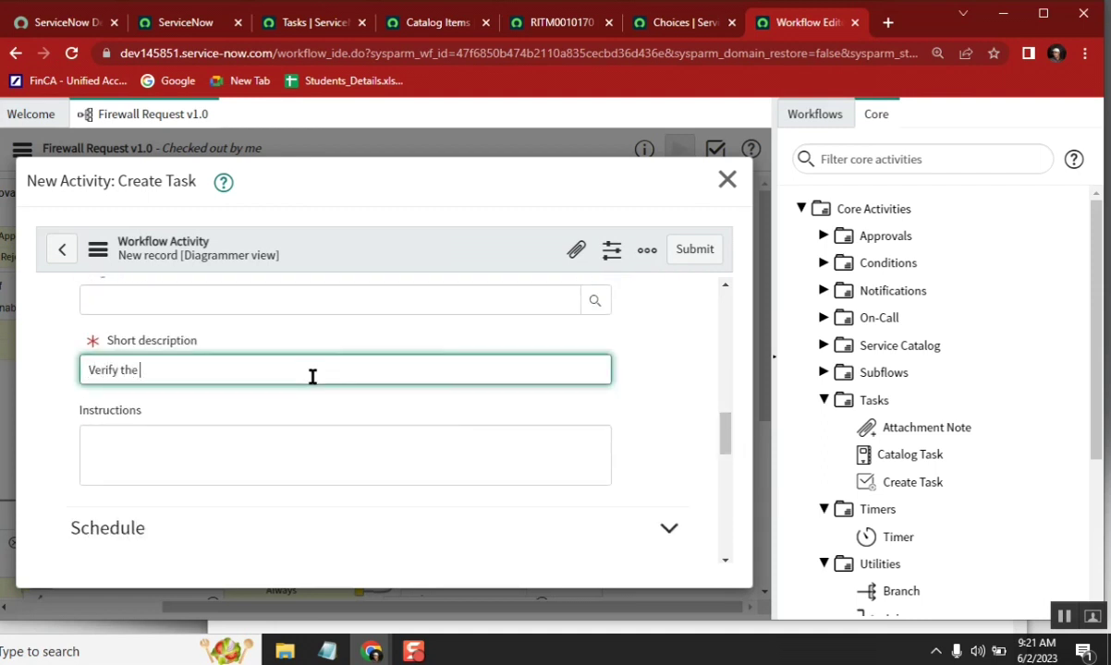
pyautogui.write('task incompleteness')
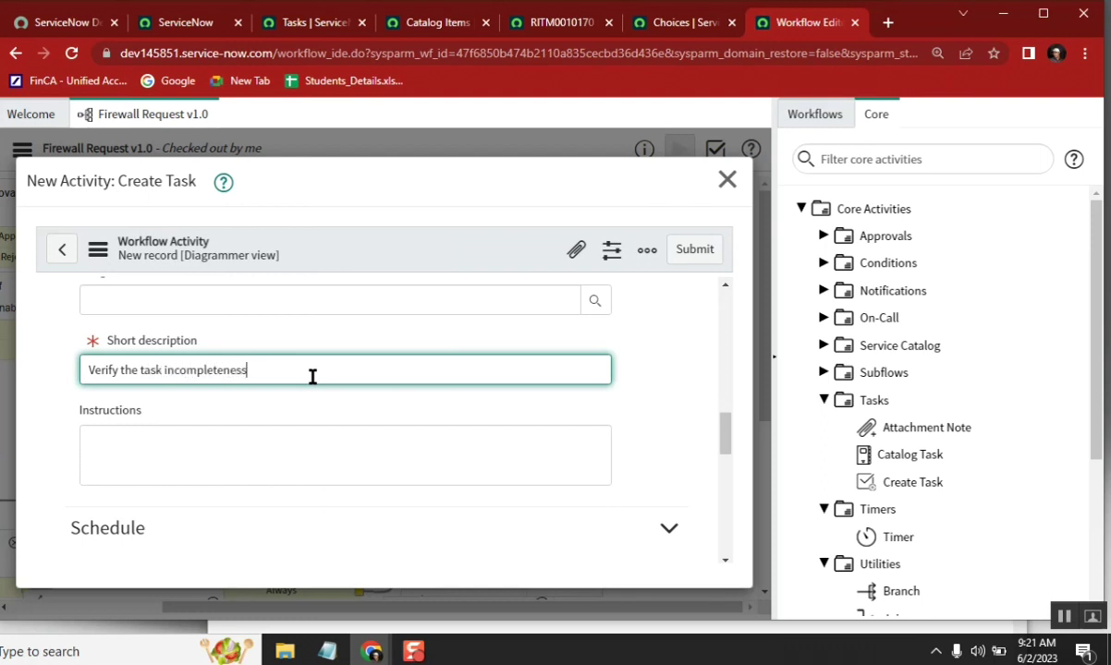
pyautogui.click(699, 254)
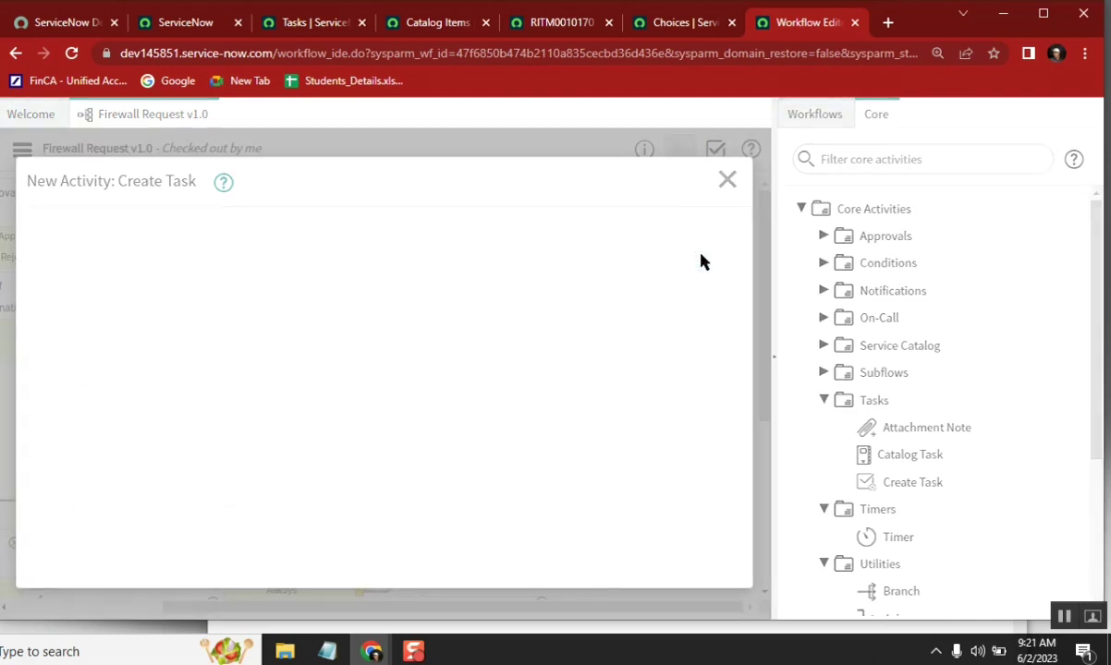
# Position the Create Task activity, connect the Catalog Task's incomplete exit to it, and link its Always exit to the "state complete" Set Values.
pyautogui.moveTo(238, 316); pyautogui.dragTo(425, 332)
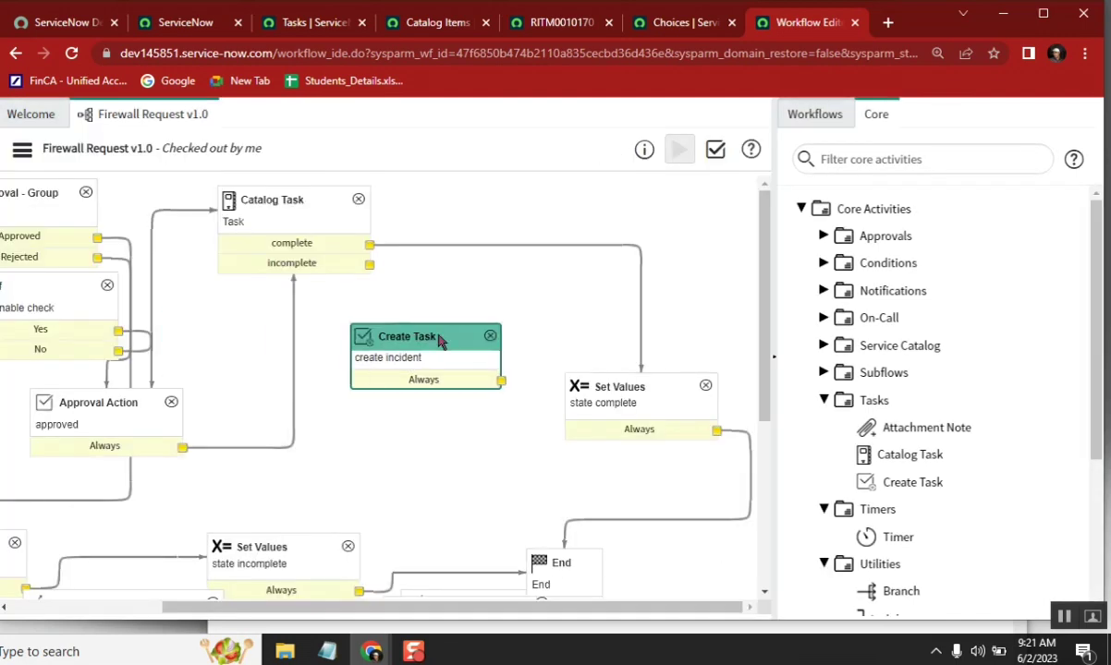
pyautogui.moveTo(368, 266); pyautogui.dragTo(397, 332)
pyautogui.moveTo(500, 381); pyautogui.dragTo(599, 408)
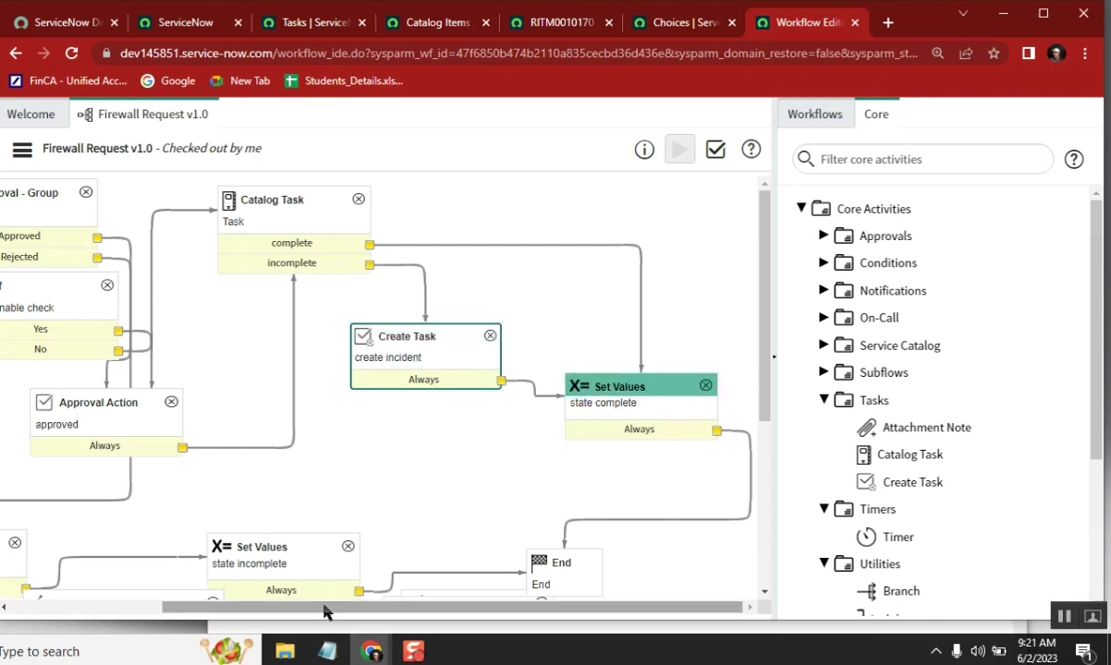
# Examine the result values in the condition expression of the Approval - Group activity's Approved exit.
pyautogui.click(276, 242)
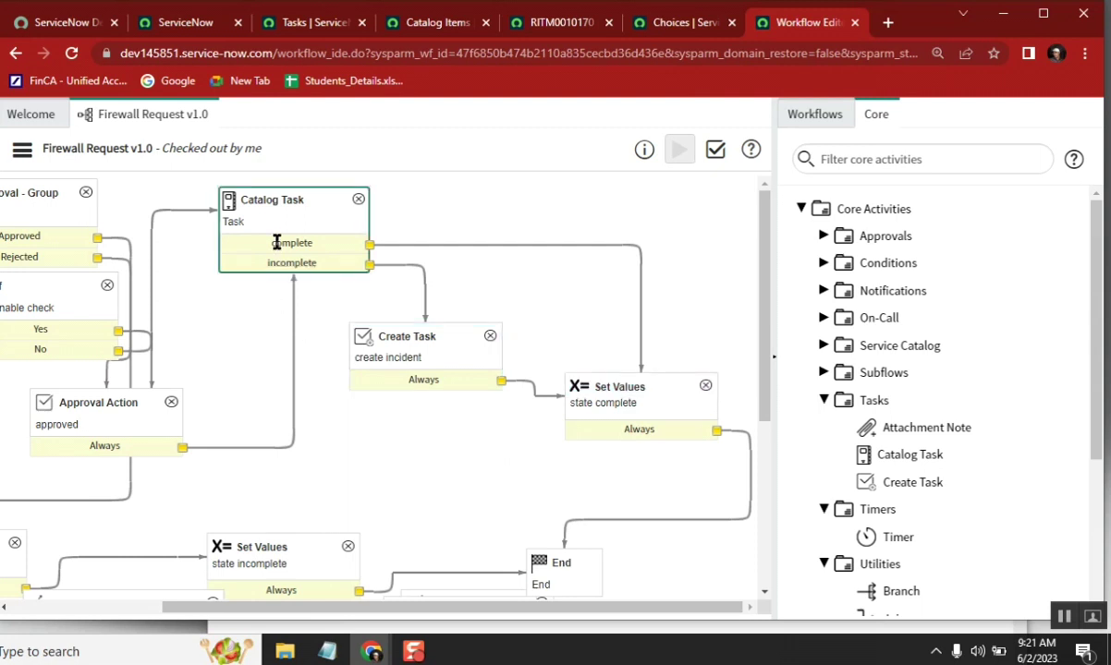
pyautogui.moveTo(297, 607); pyautogui.dragTo(170, 608)
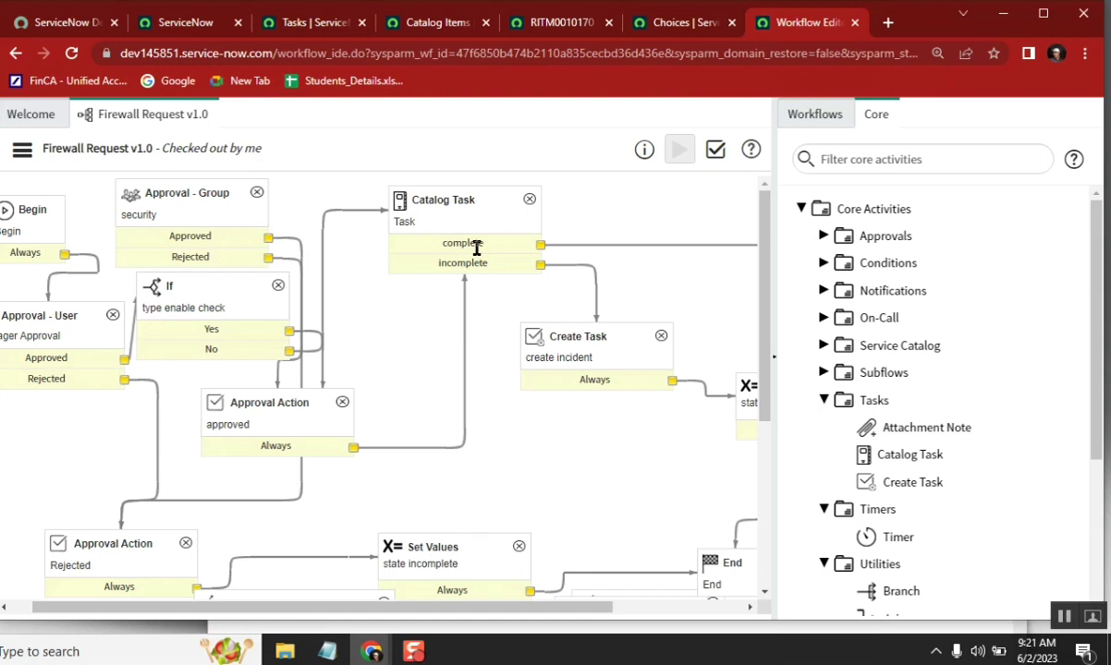
pyautogui.doubleClick(189, 235)
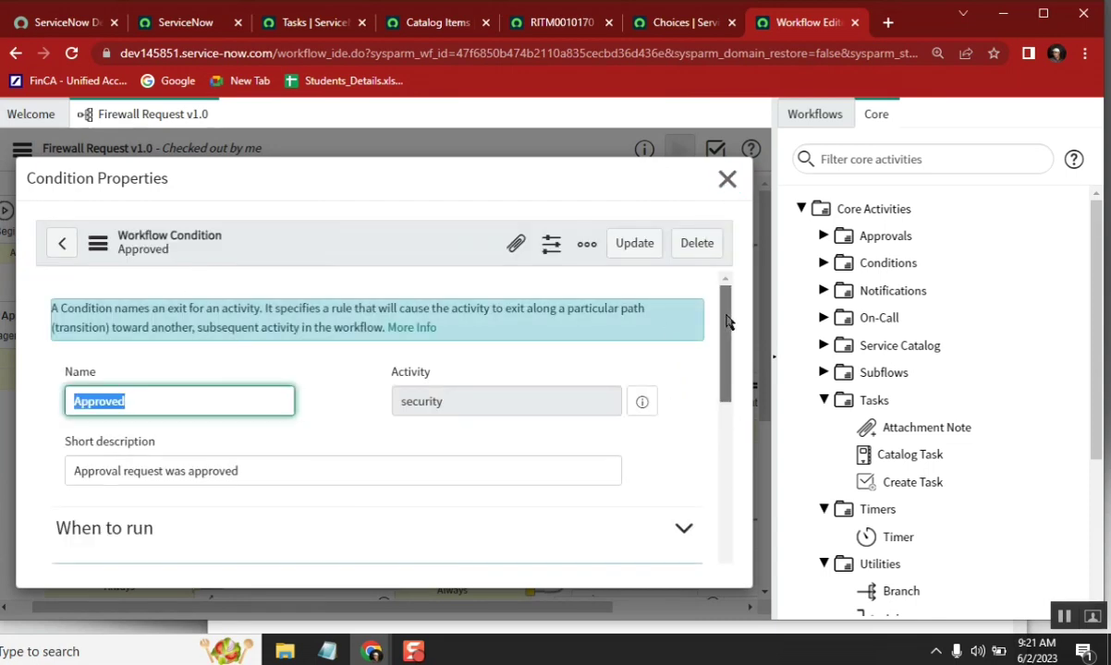
pyautogui.click(727, 181)
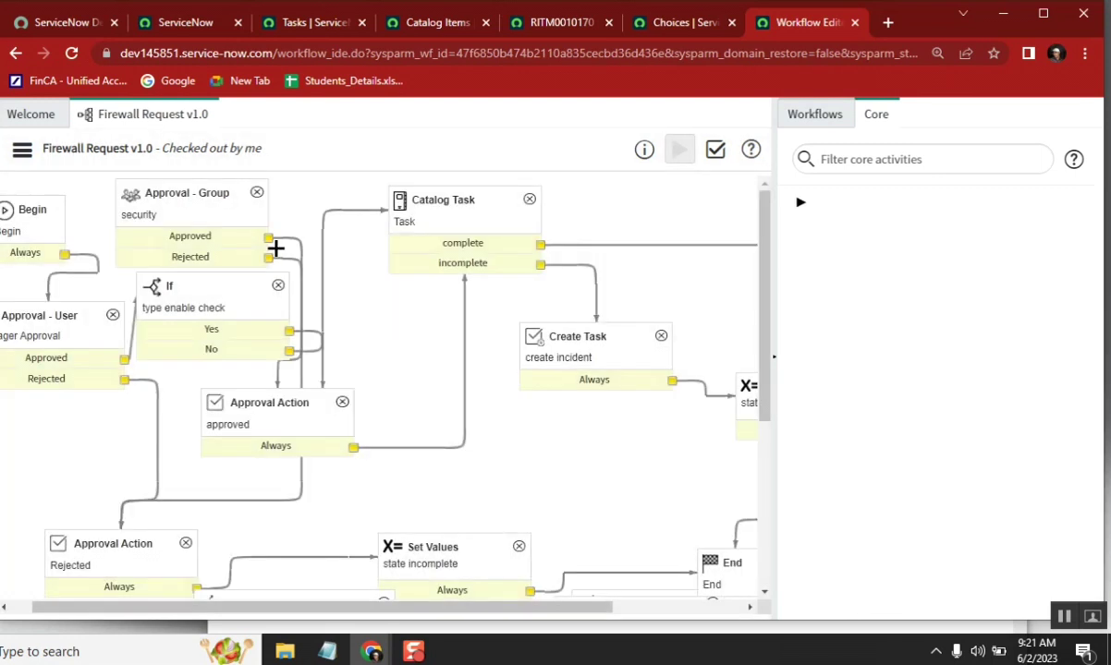
pyautogui.doubleClick(191, 236)
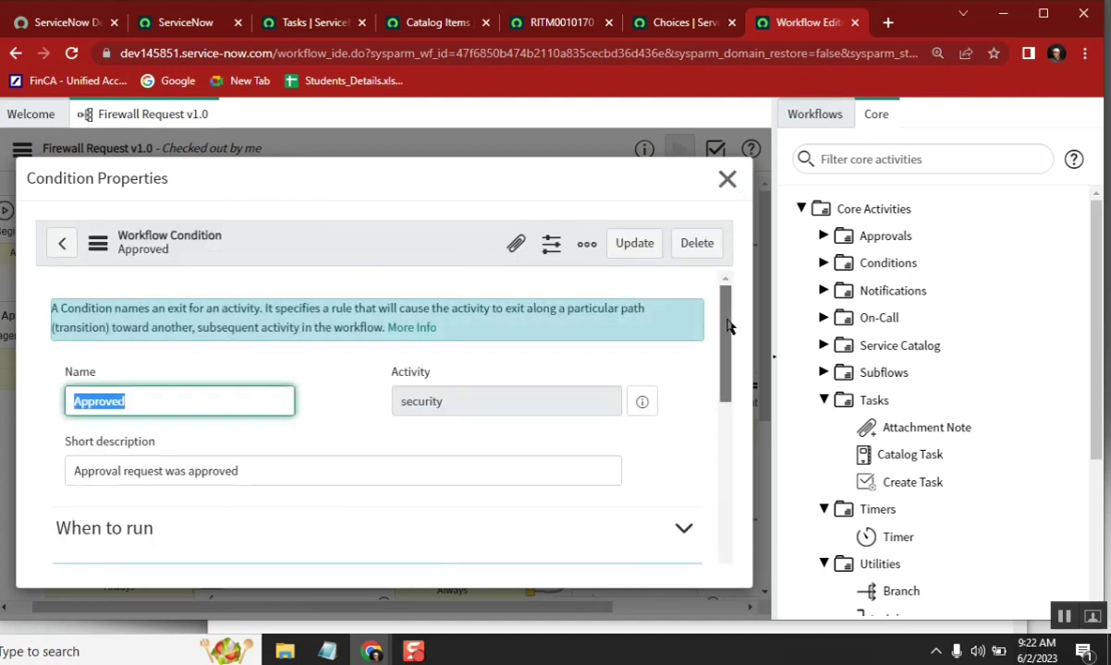
pyautogui.moveTo(725, 365); pyautogui.dragTo(722, 484)
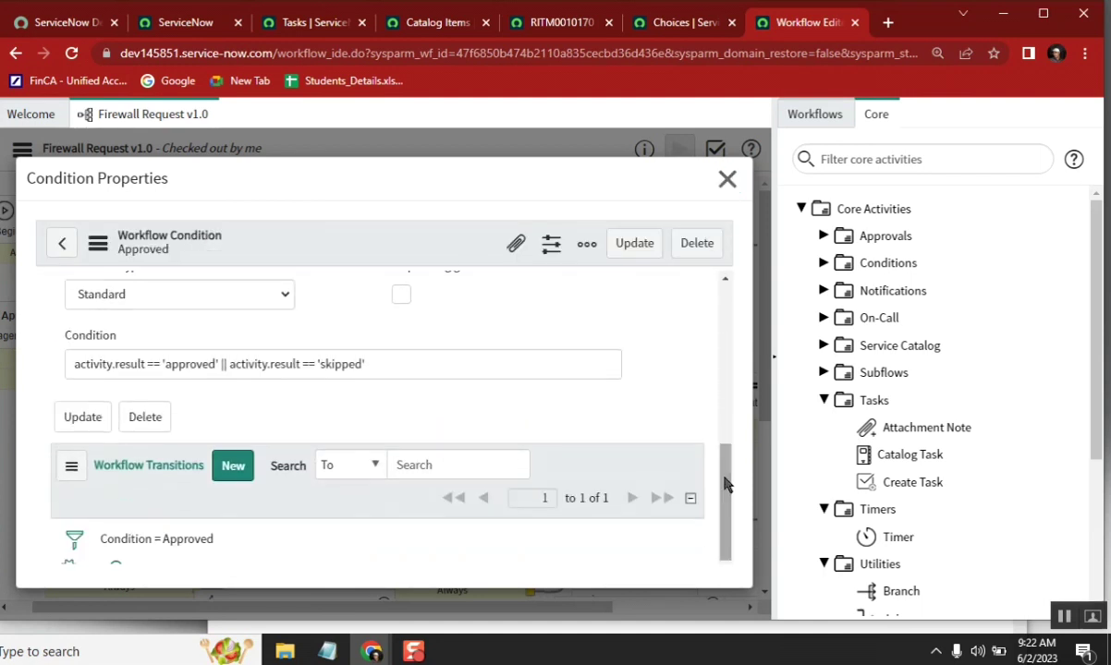
pyautogui.doubleClick(186, 364)
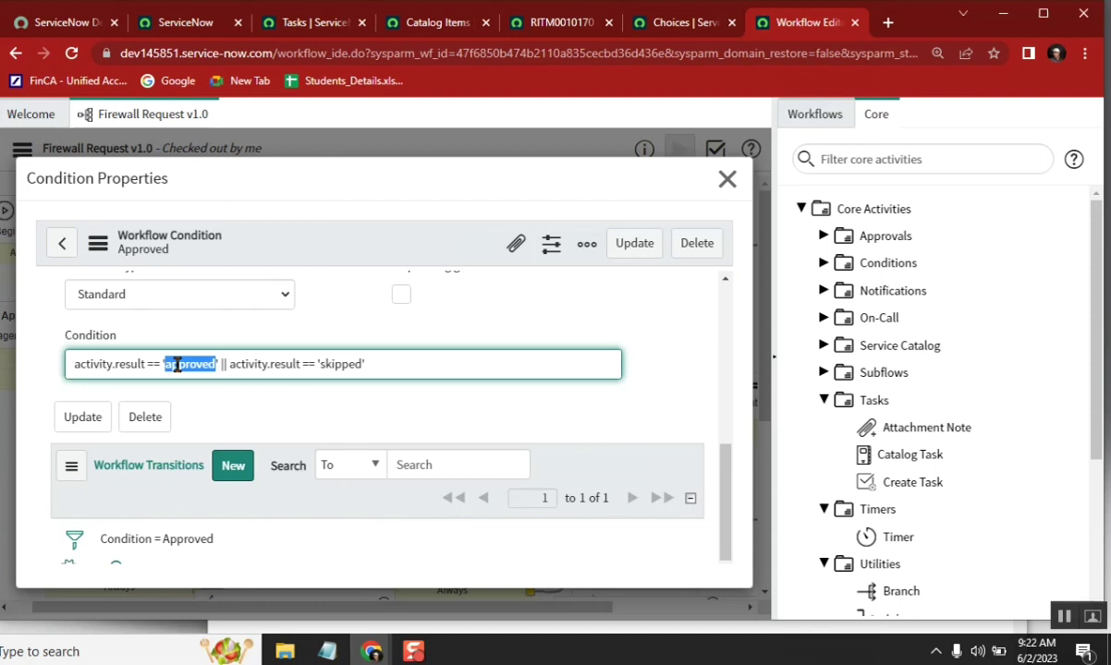
pyautogui.moveTo(165, 365); pyautogui.dragTo(215, 366)
# Open the approved approver's record from the requested item's approvers list in a separate browser tab.
pyautogui.click(564, 23)
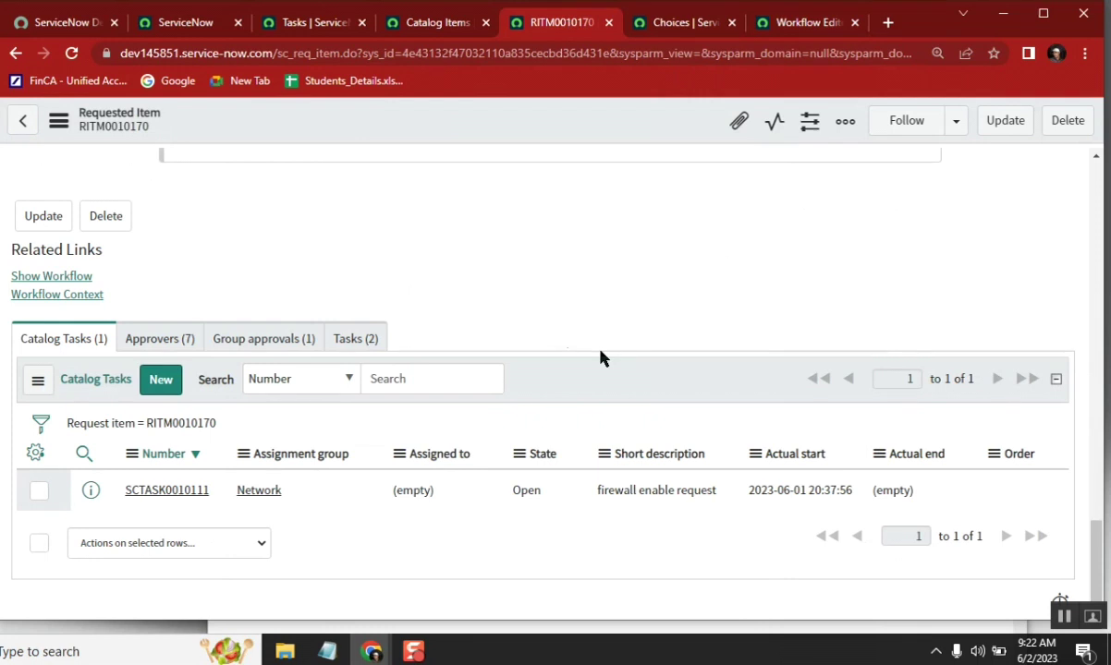
pyautogui.click(160, 340)
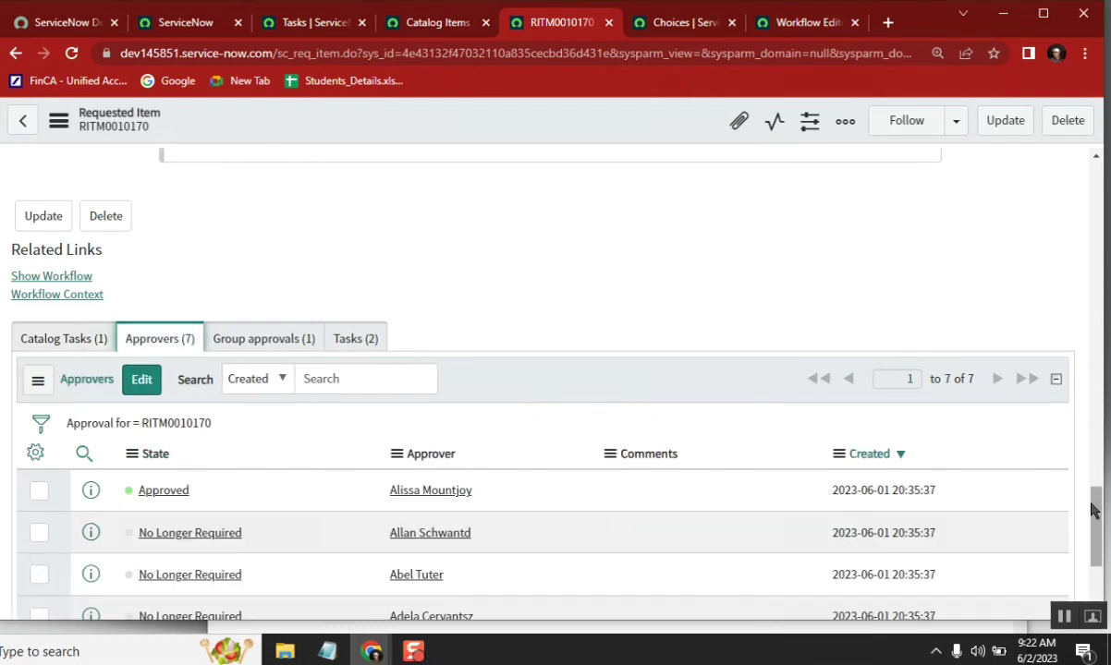
pyautogui.moveTo(1093, 511); pyautogui.dragTo(1097, 564)
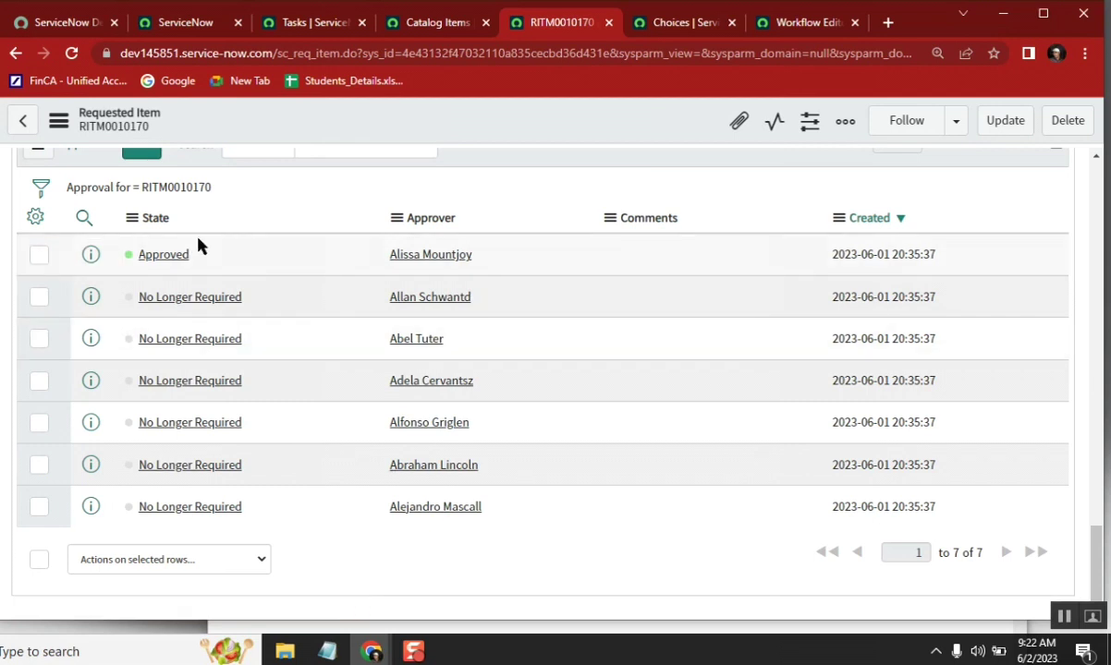
pyautogui.click(90, 254)
pyautogui.keyDown('ctrl'); pyautogui.click(510, 305); pyautogui.keyUp('ctrl')
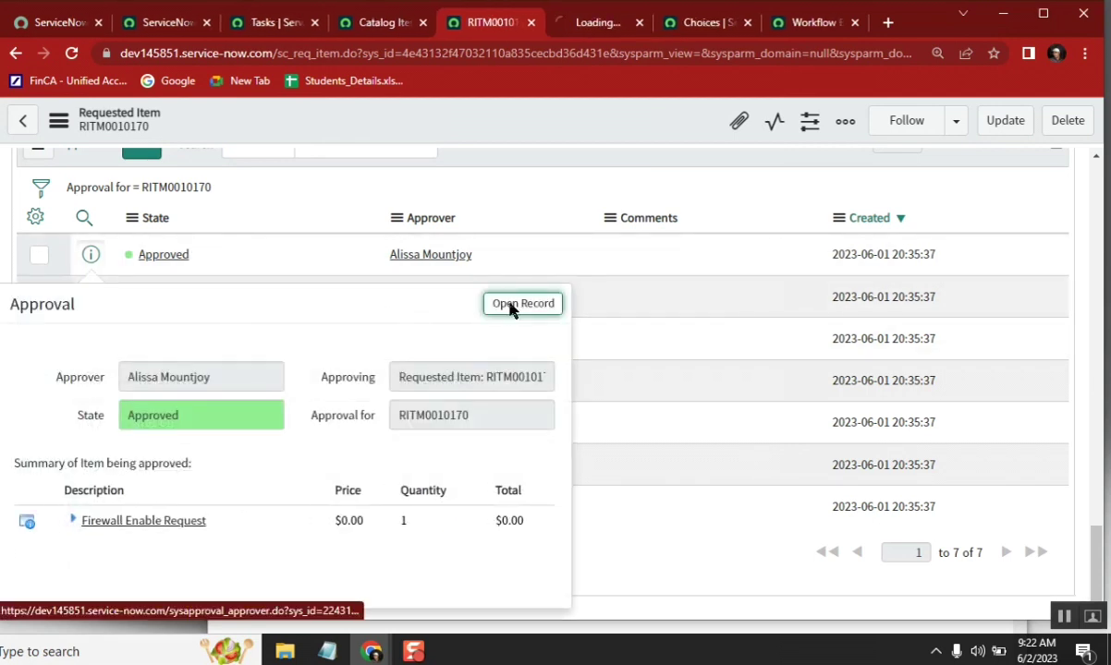
pyautogui.click(588, 23)
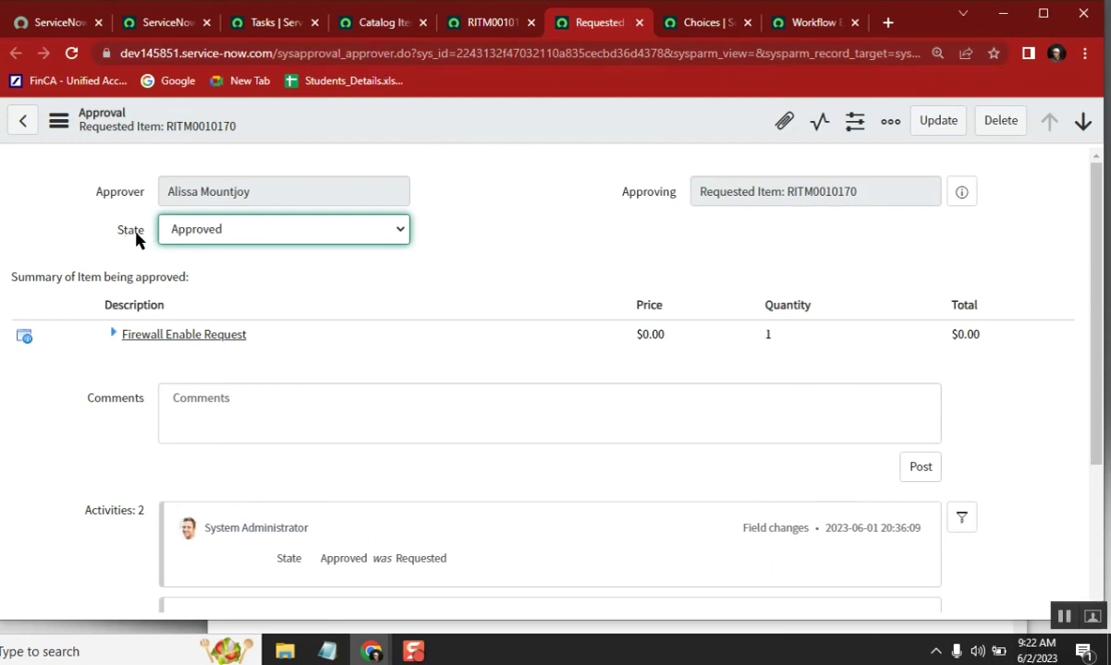
# Show the approval record's XML, check the stored value of its state field, and close the XML window.
pyautogui.click(59, 123)
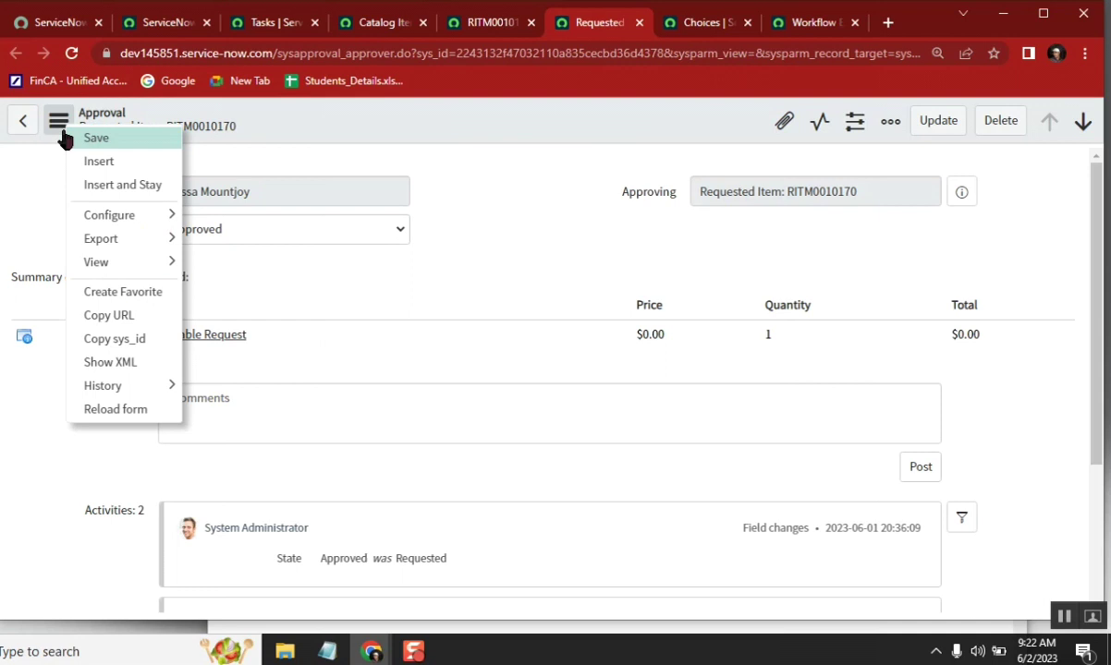
pyautogui.click(143, 374)
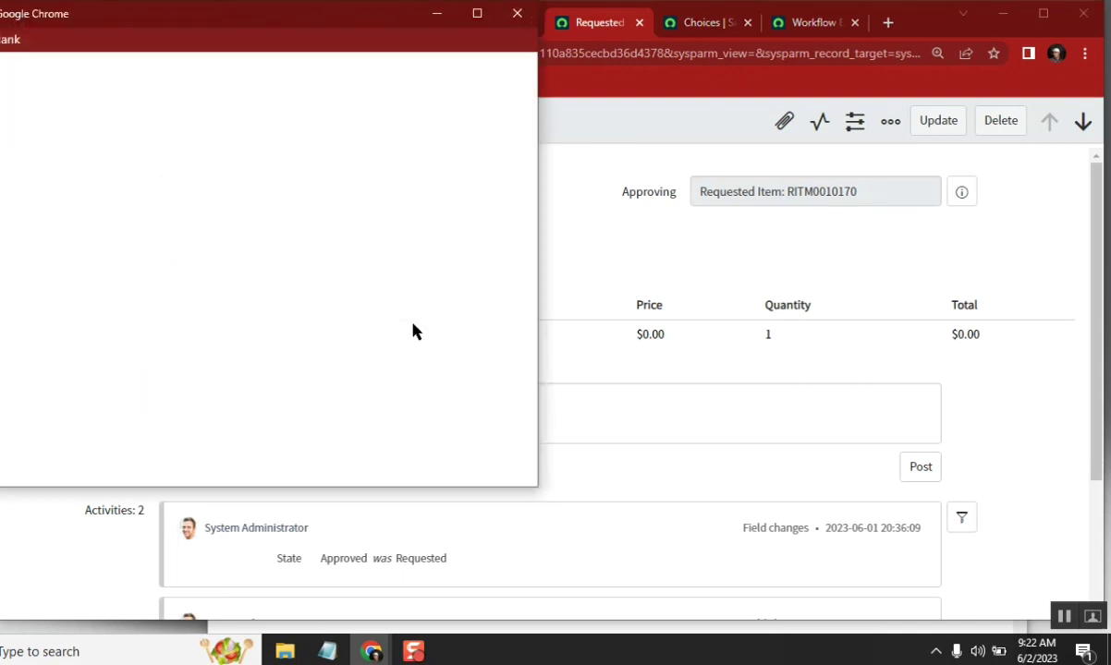
pyautogui.hotkey('ctrl', 'f')
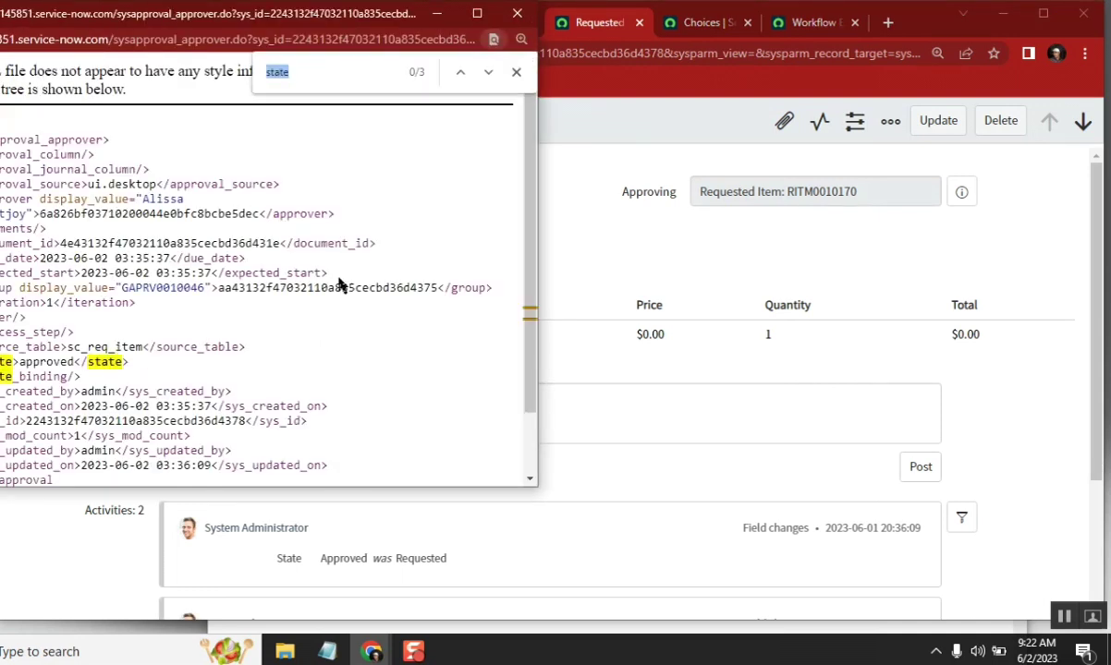
pyautogui.doubleClick(51, 362)
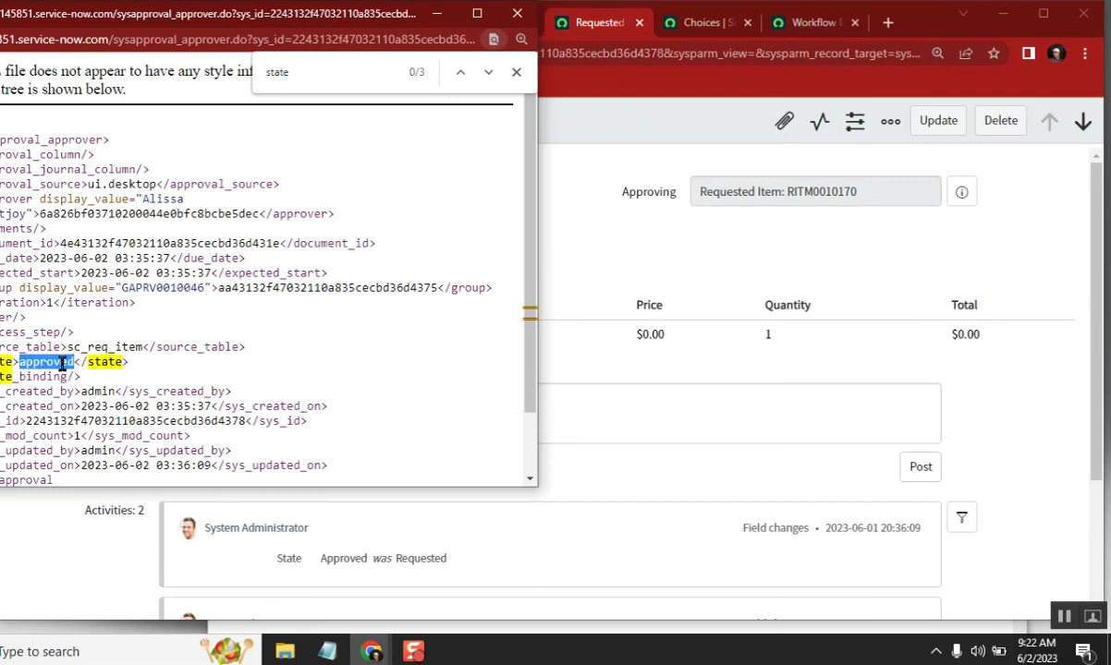
pyautogui.click(518, 15)
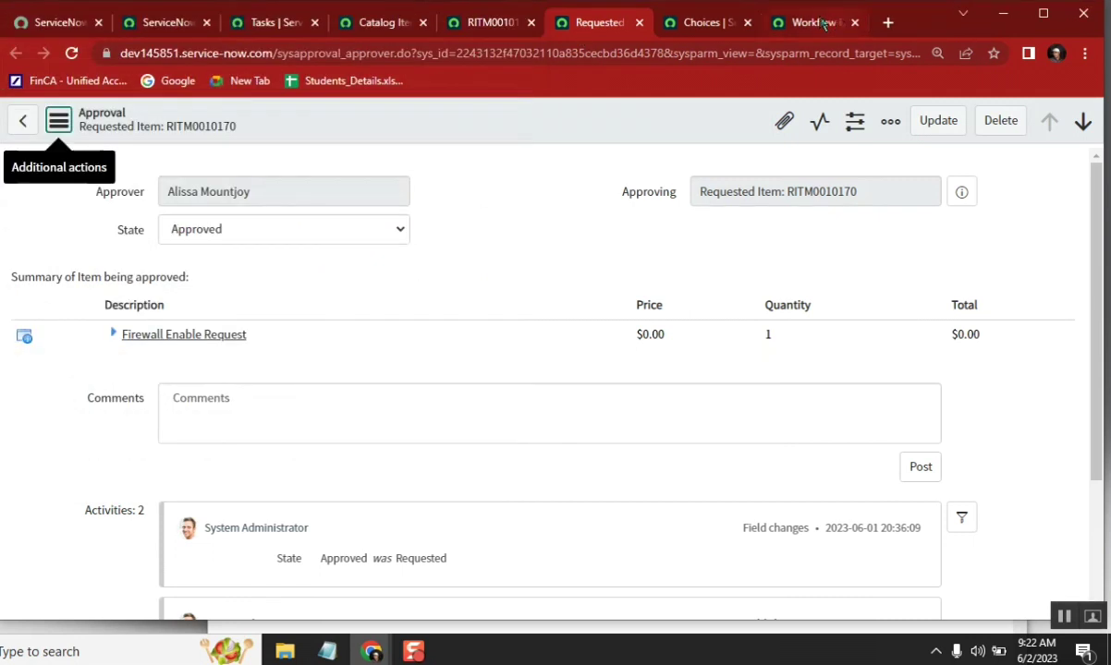
# Return to the Workflow Editor and compare the 'approved' value in the Approved condition expression with the approval record's state.
pyautogui.click(805, 22)
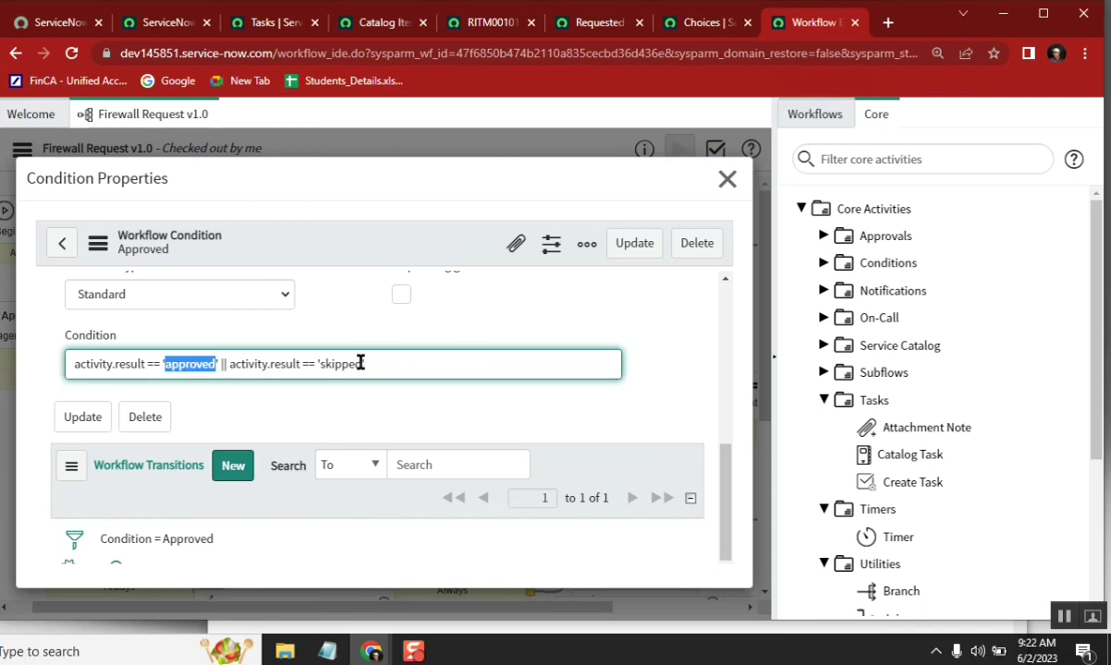
pyautogui.moveTo(366, 363); pyautogui.dragTo(352, 364)
pyautogui.doubleClick(199, 364)
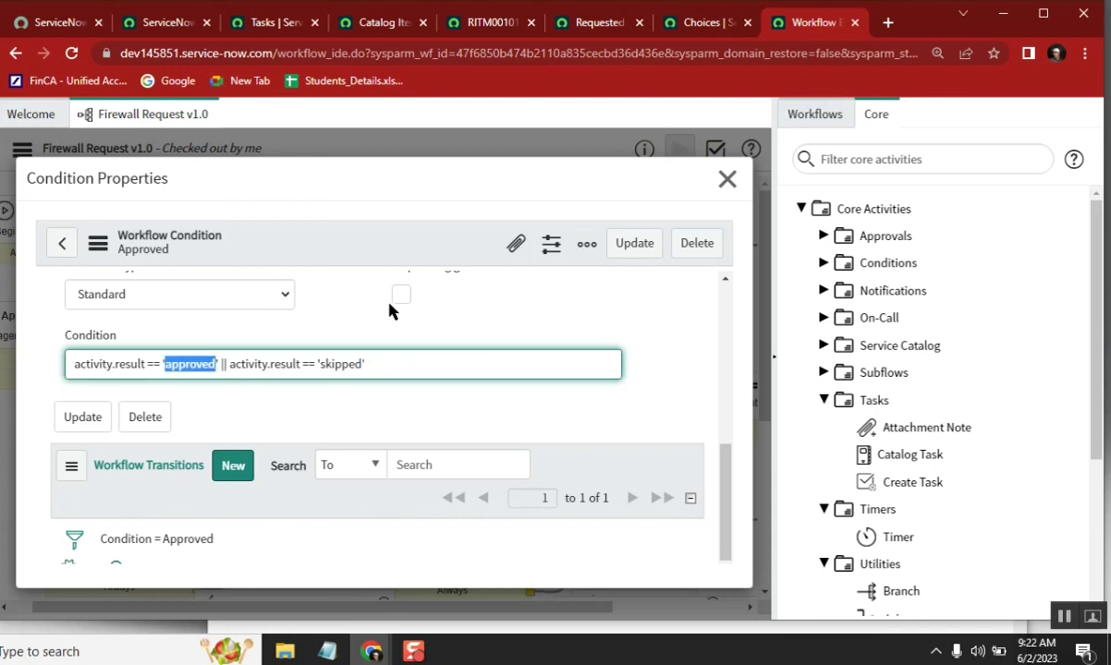
# Close the Approved exit's condition properties and check the value of the Closed Skipped state in the Choices list.
pyautogui.click(725, 181)
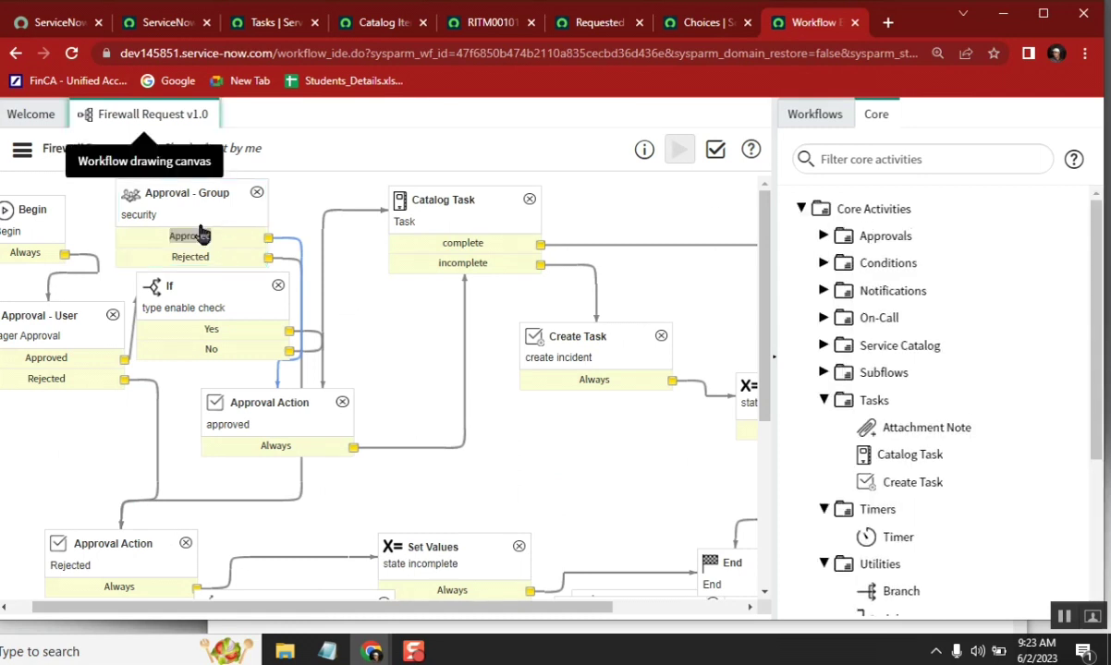
pyautogui.click(278, 240)
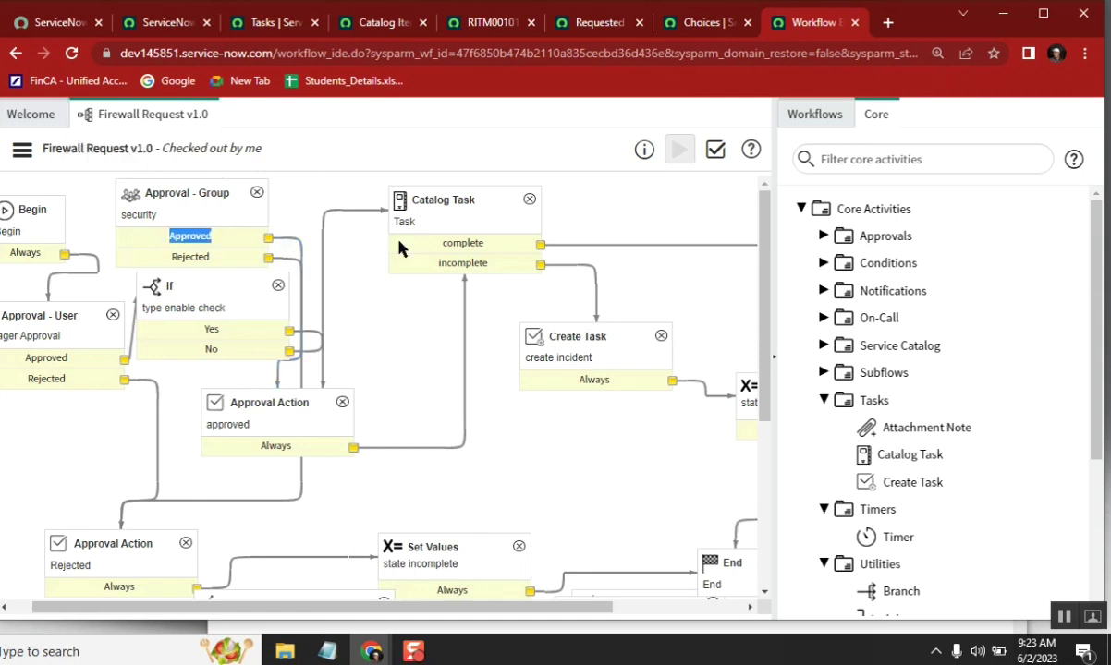
pyautogui.click(460, 212)
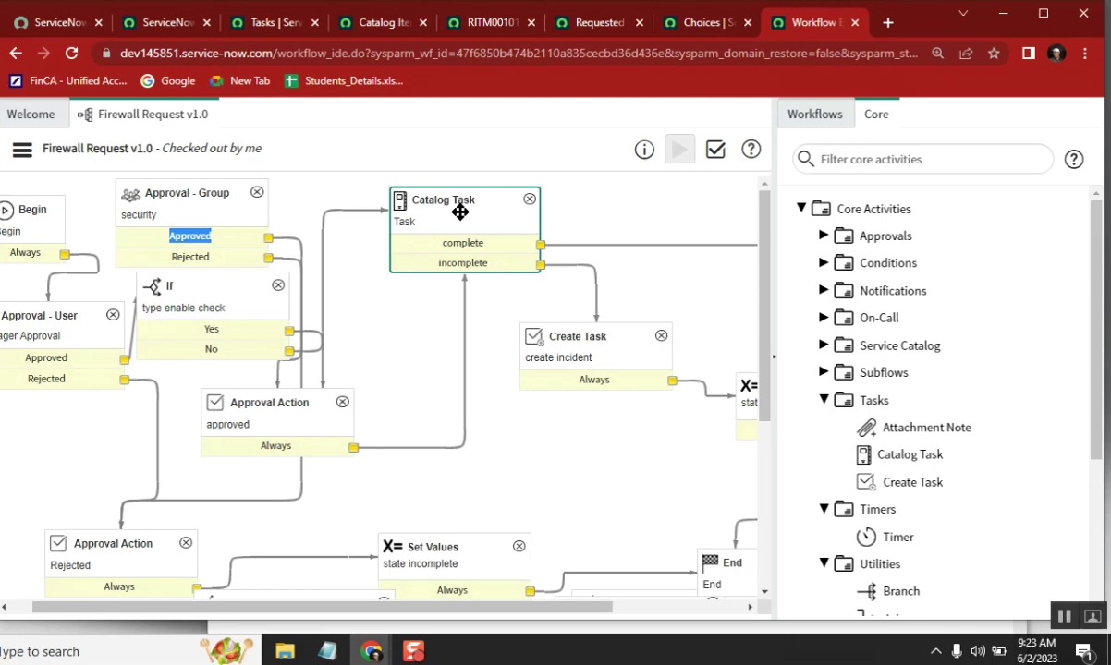
pyautogui.click(693, 26)
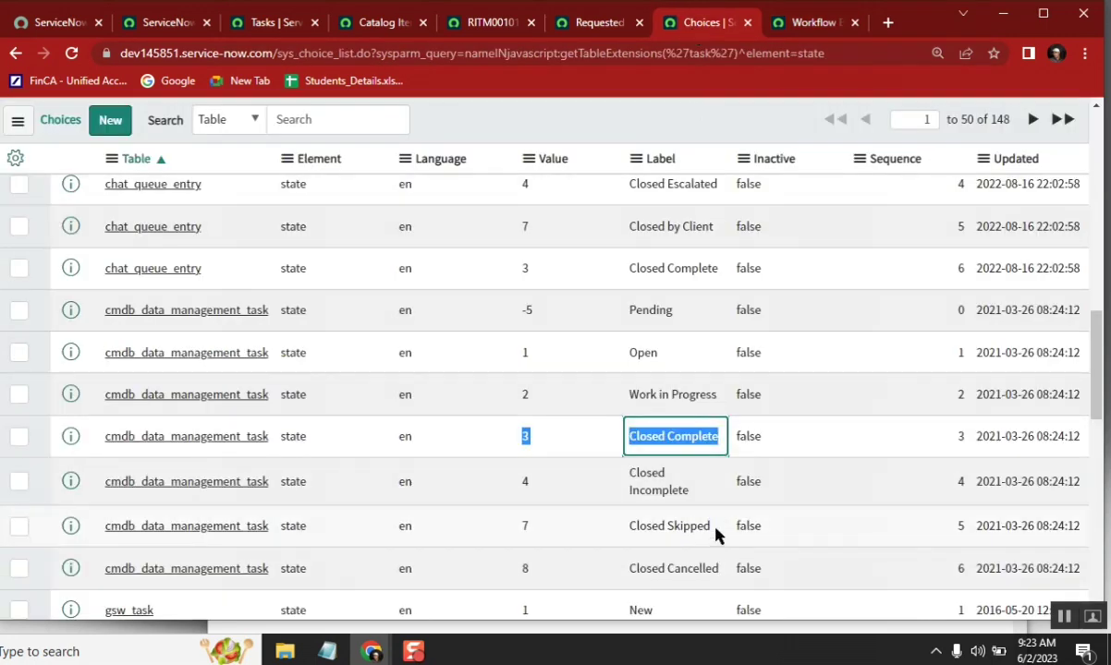
pyautogui.doubleClick(525, 527)
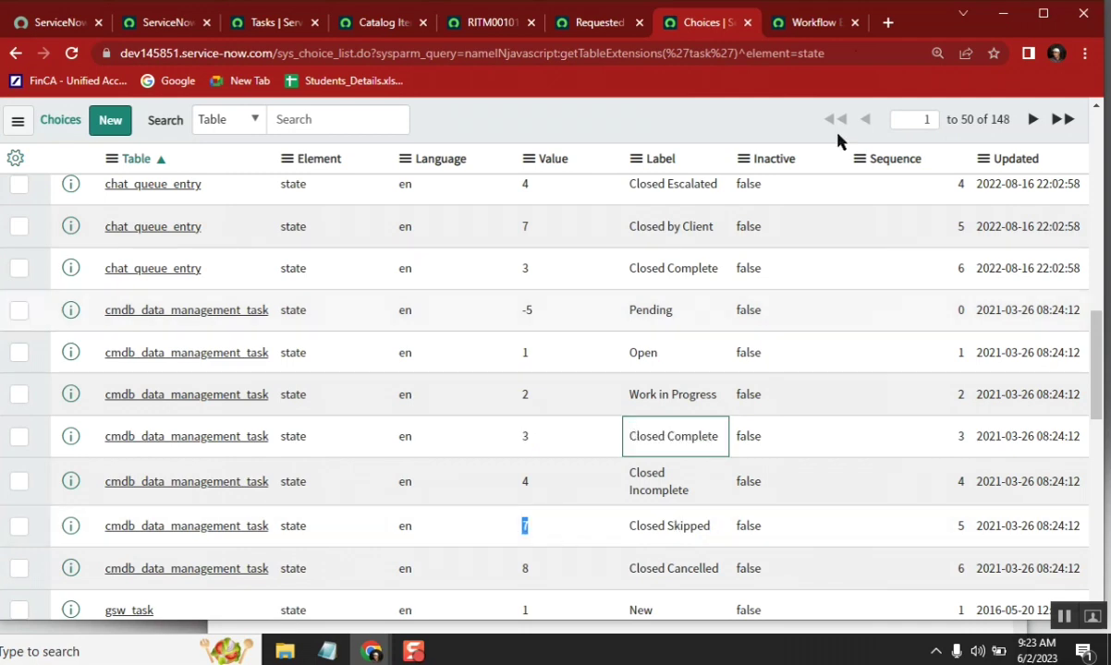
pyautogui.click(804, 23)
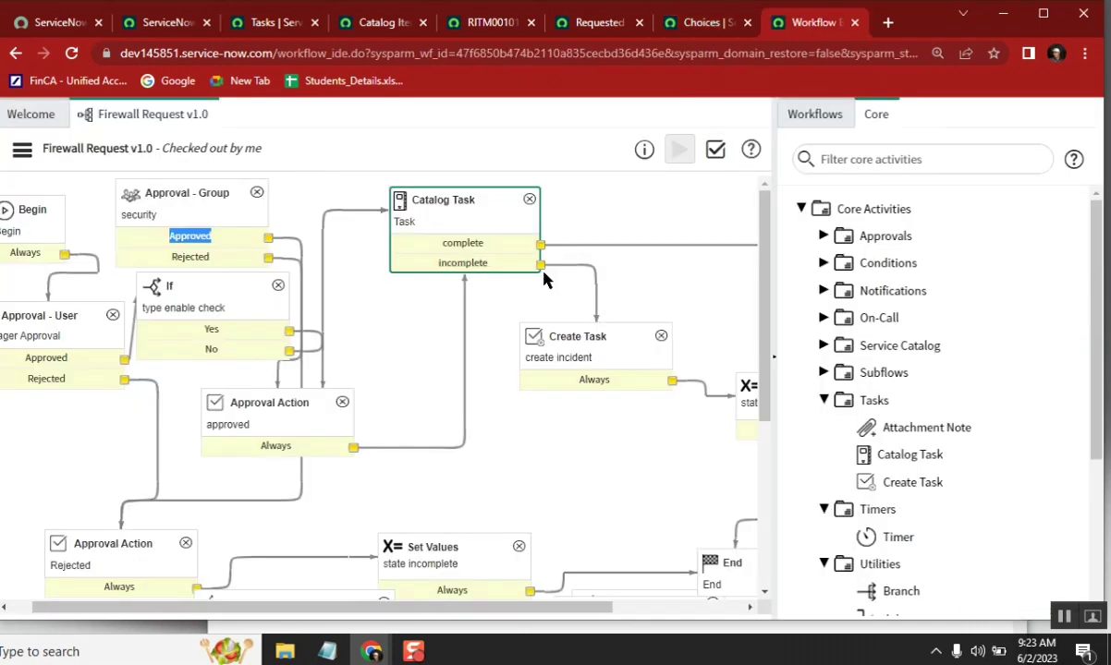
# Extend the Catalog Task's incomplete exit condition with || activity.result == '7' and a third activity.result clause, checking the remaining closed state values in the Choices list.
pyautogui.doubleClick(476, 263)
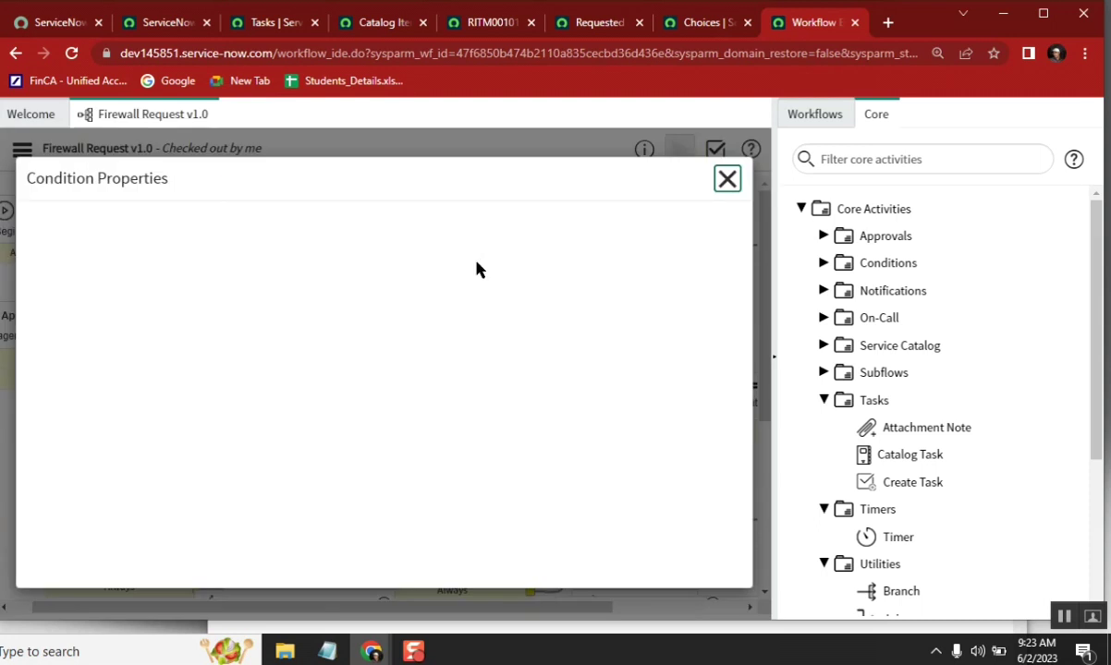
pyautogui.moveTo(726, 304); pyautogui.dragTo(730, 474)
pyautogui.click(199, 330)
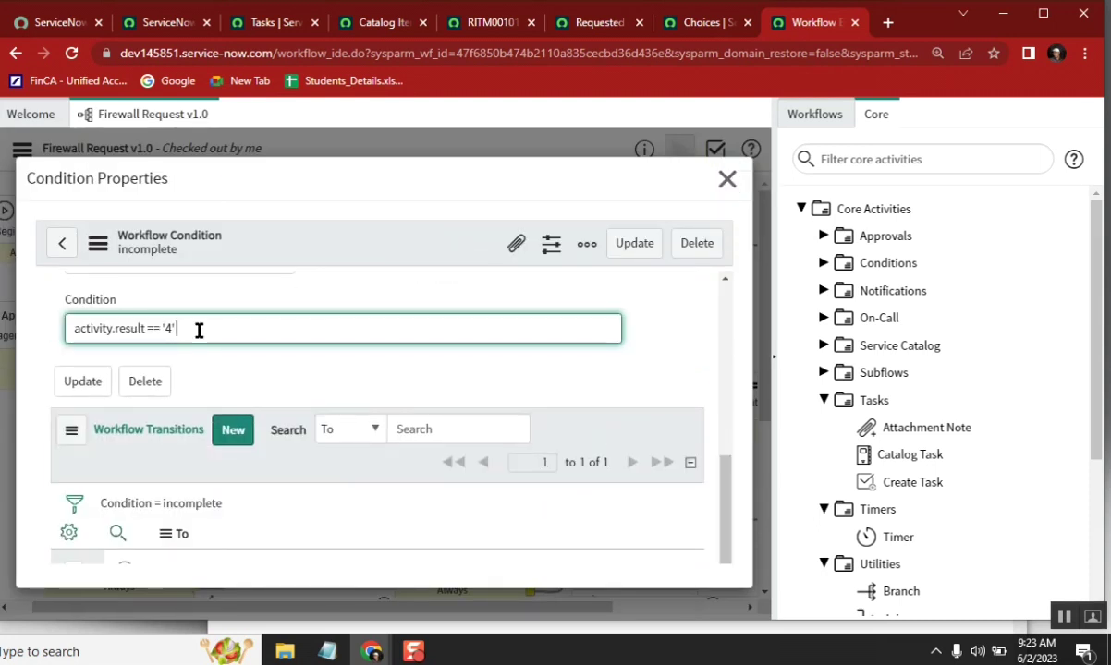
pyautogui.tripleClick(198, 330)
pyautogui.hotkey('ctrl', 'c')
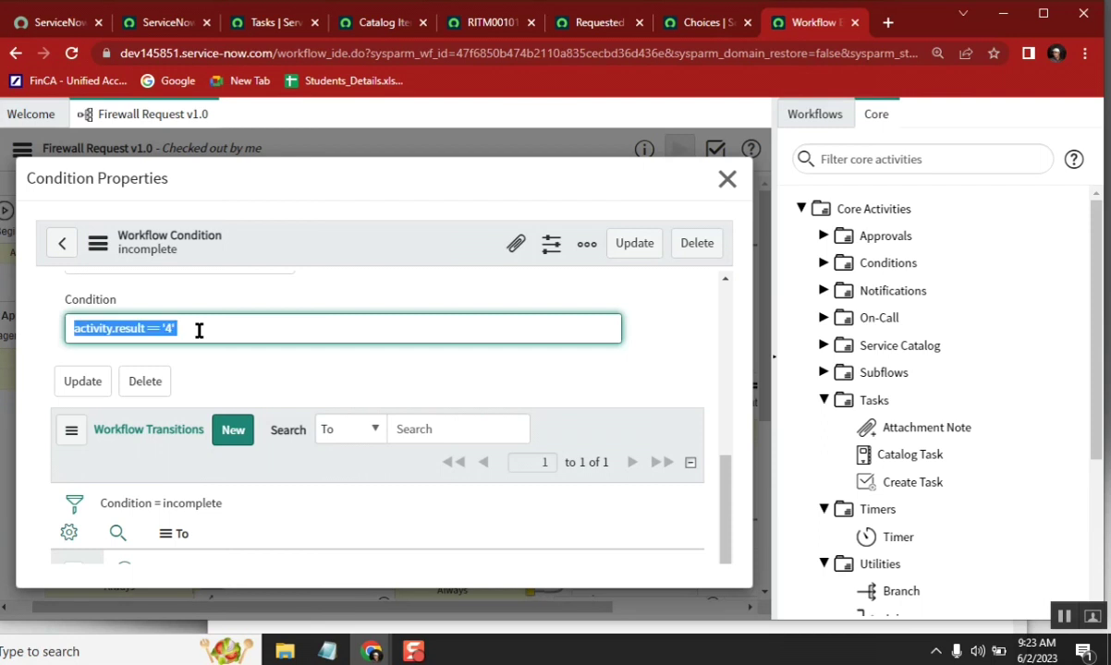
pyautogui.click(199, 329)
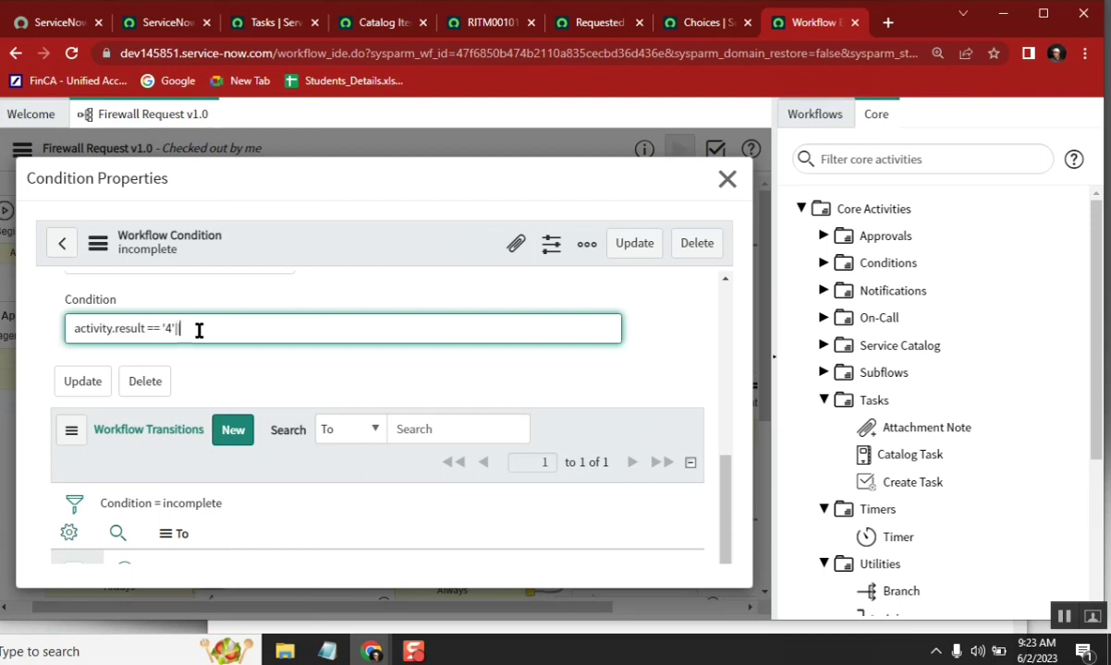
pyautogui.write('||')
pyautogui.hotkey('ctrl', 'v')
pyautogui.press('BackSpace')
pyautogui.press('BackSpace')
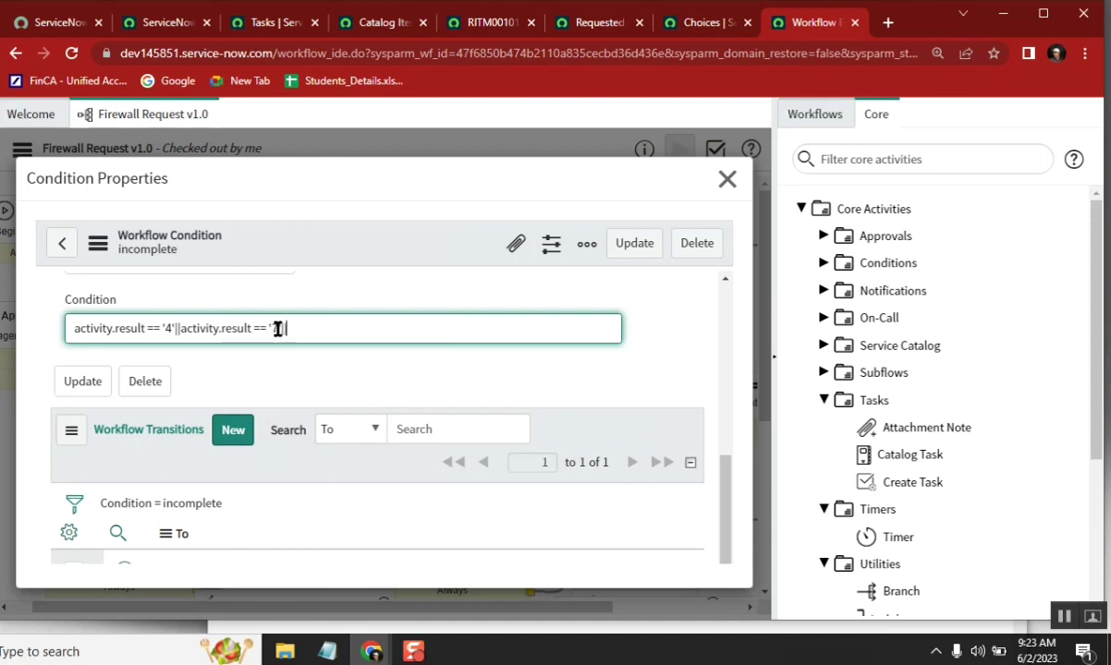
pyautogui.write("7'||activity.result == '8'")
pyautogui.click(700, 22)
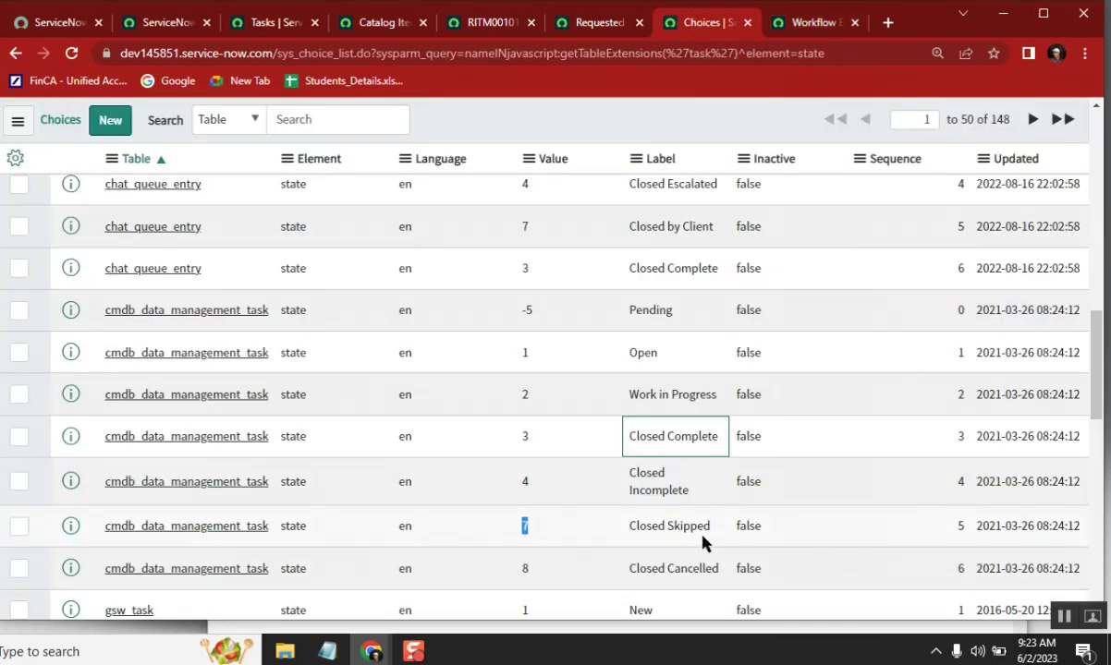
pyautogui.click(762, 24)
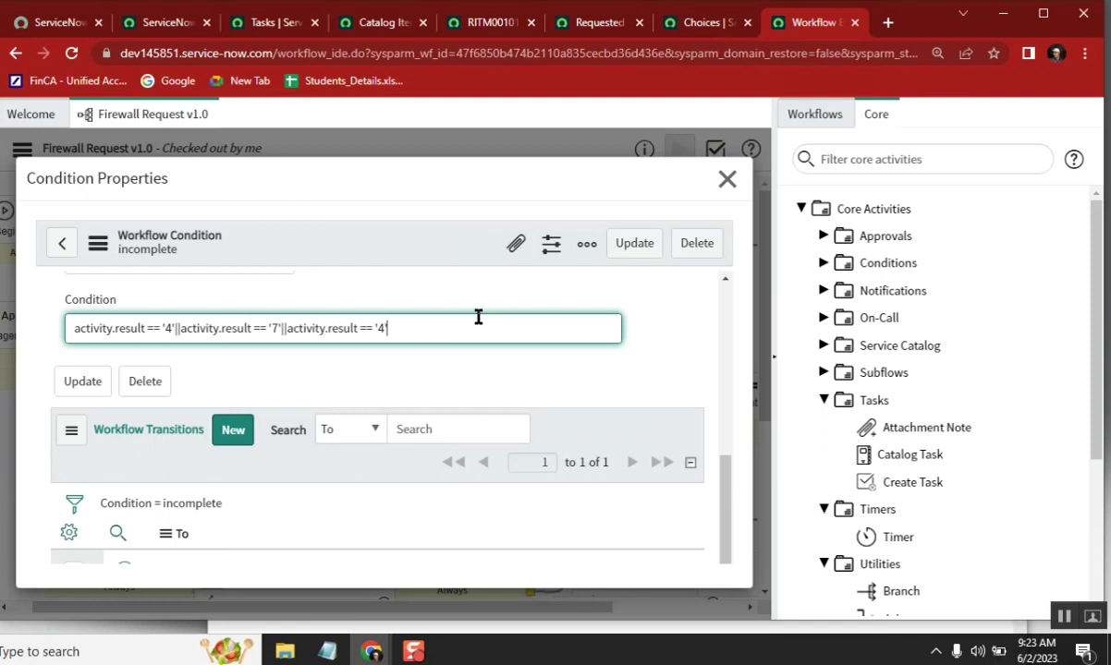
pyautogui.hotkey('ctrl', 'v')
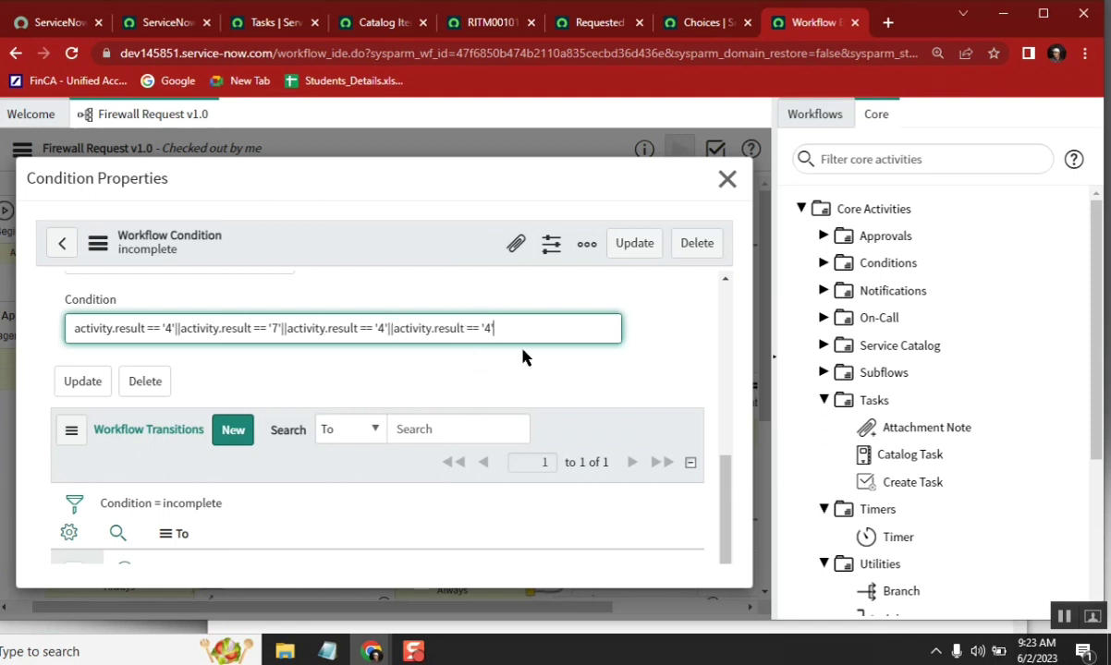
pyautogui.press('BackSpace')
pyautogui.press('BackSpace')
pyautogui.press('BackSpace')
pyautogui.press('BackSpace')
pyautogui.press('BackSpace')
pyautogui.press('BackSpace')
pyautogui.press('BackSpace')
pyautogui.press('BackSpace')
pyautogui.press('BackSpace')
pyautogui.press('BackSpace')
pyautogui.press('BackSpace')
pyautogui.press('BackSpace')
pyautogui.press('BackSpace')
pyautogui.press('BackSpace')
pyautogui.press('BackSpace')
pyautogui.press('BackSpace')
pyautogui.press('BackSpace')
pyautogui.press('BackSpace')
pyautogui.press('BackSpace')
pyautogui.press('BackSpace')
pyautogui.press('BackSpace')
pyautogui.press('BackSpace')
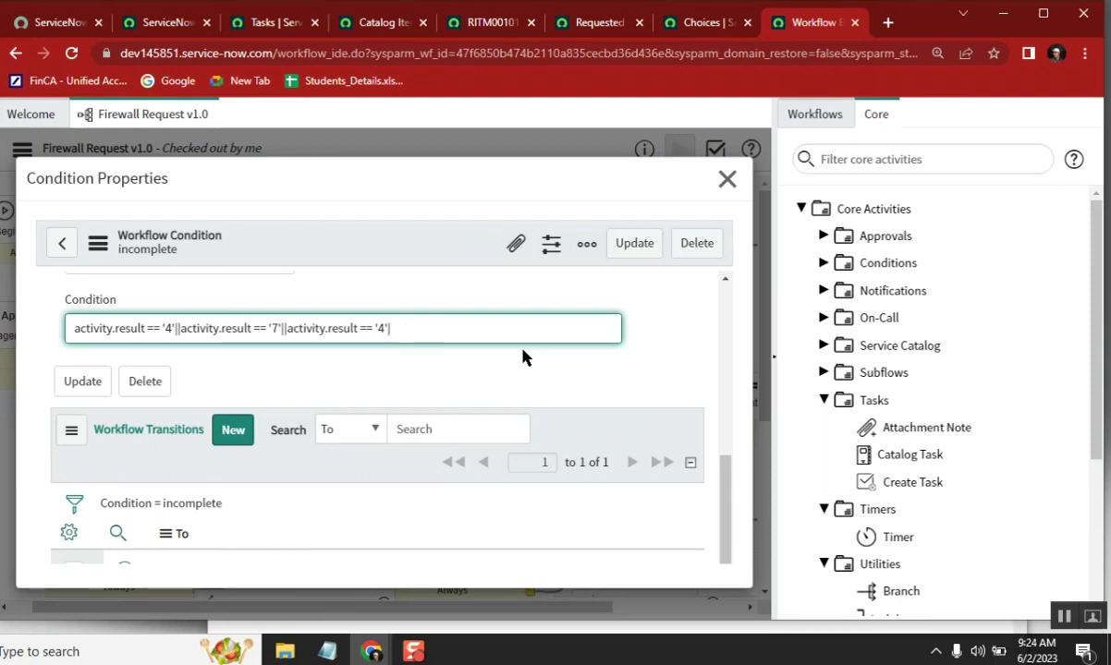
# Set the last activity.result value in the incomplete condition to '8' and save the condition.
pyautogui.press('BackSpace')
pyautogui.write("8'")
pyautogui.click(635, 244)
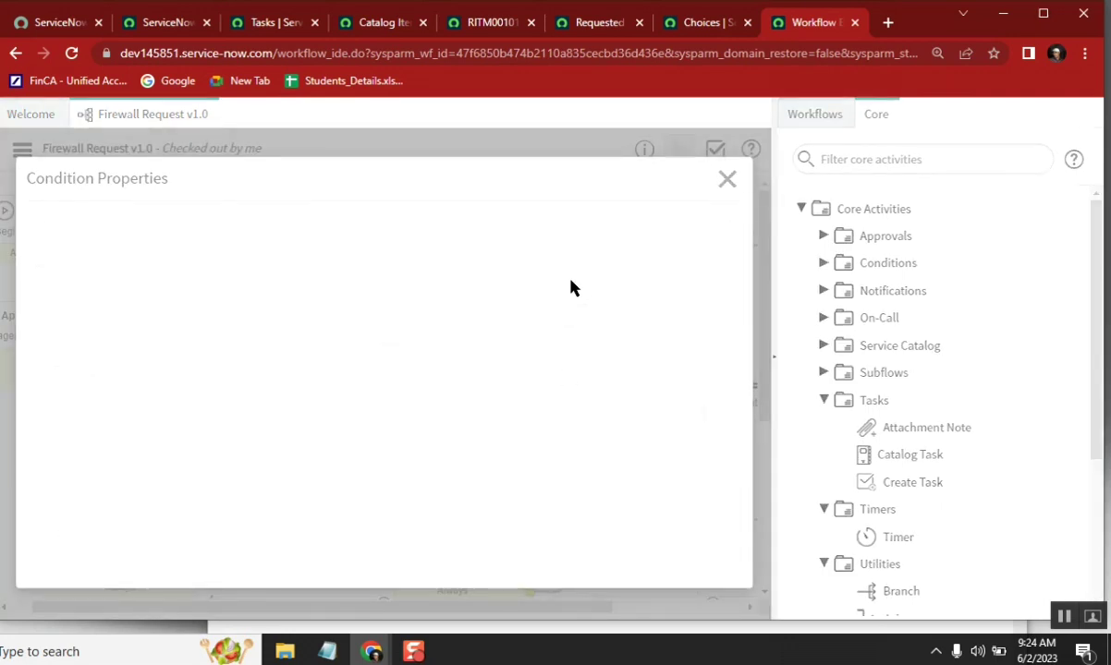
pyautogui.doubleClick(501, 260)
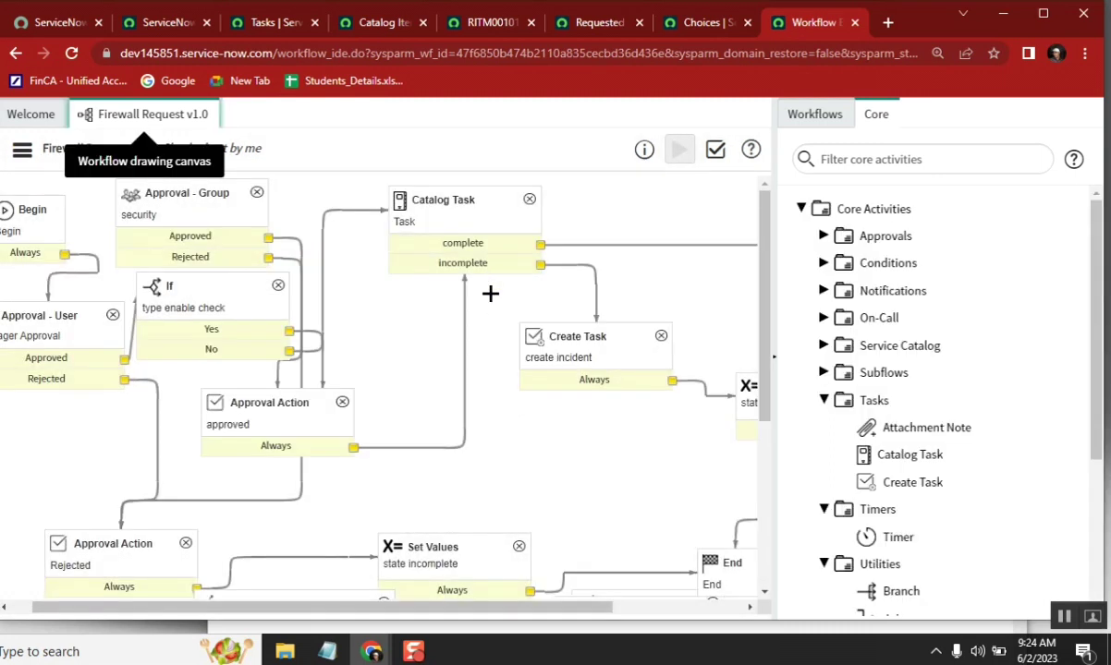
# Review the activity.result value in the Catalog Task's complete exit condition and save the condition as it is.
pyautogui.moveTo(421, 607); pyautogui.dragTo(575, 603)
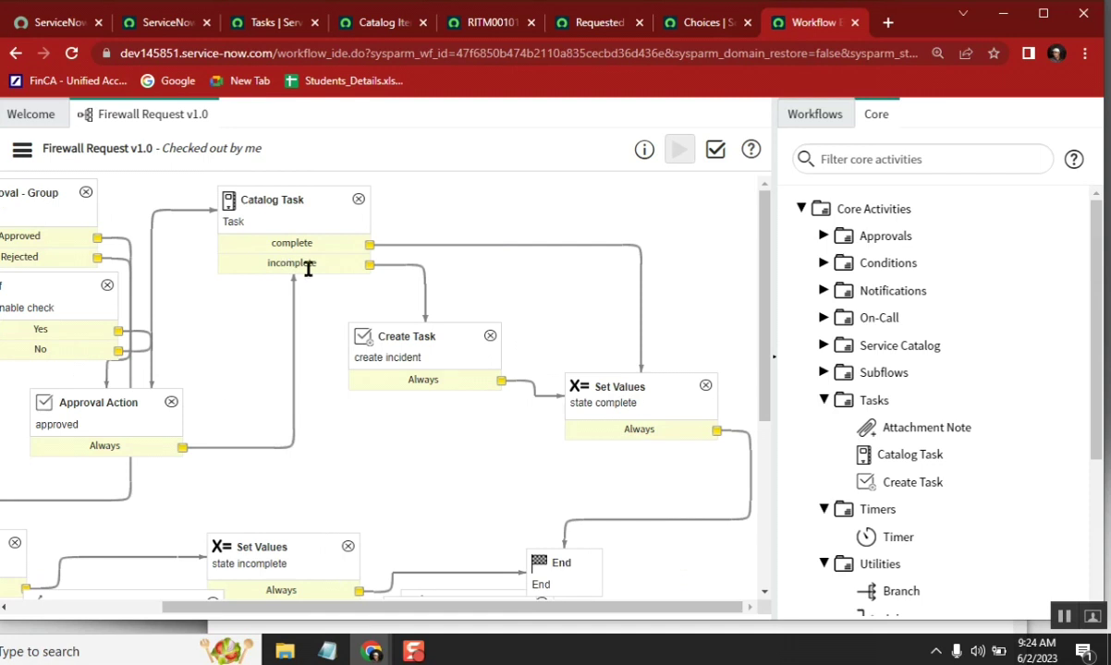
pyautogui.doubleClick(306, 241)
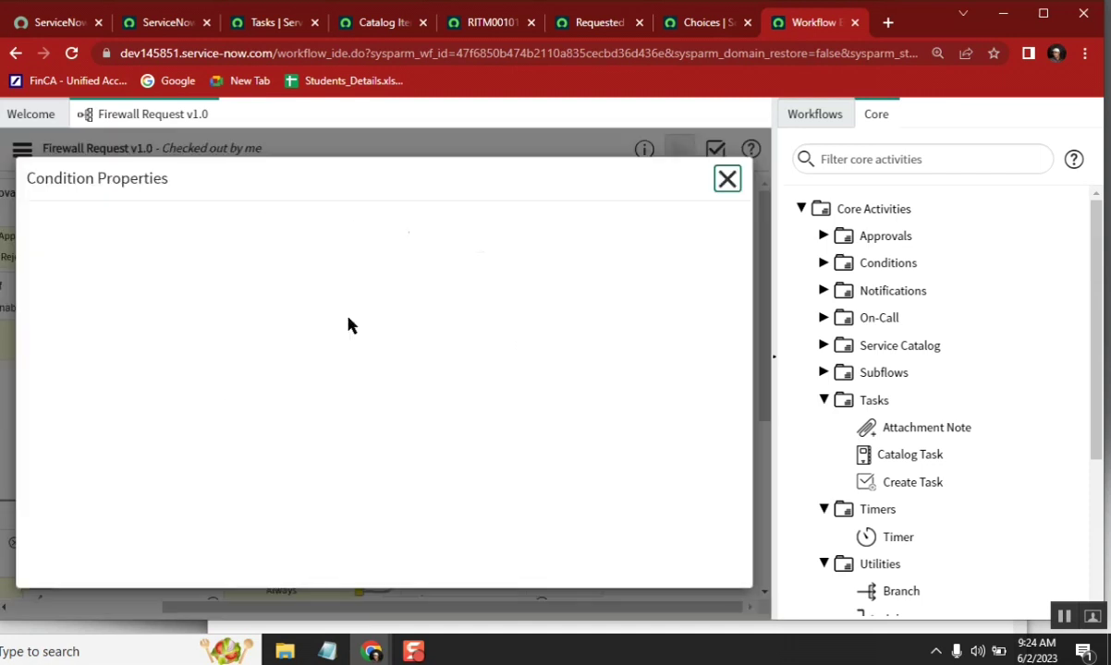
pyautogui.scroll(-10, 716, 370)
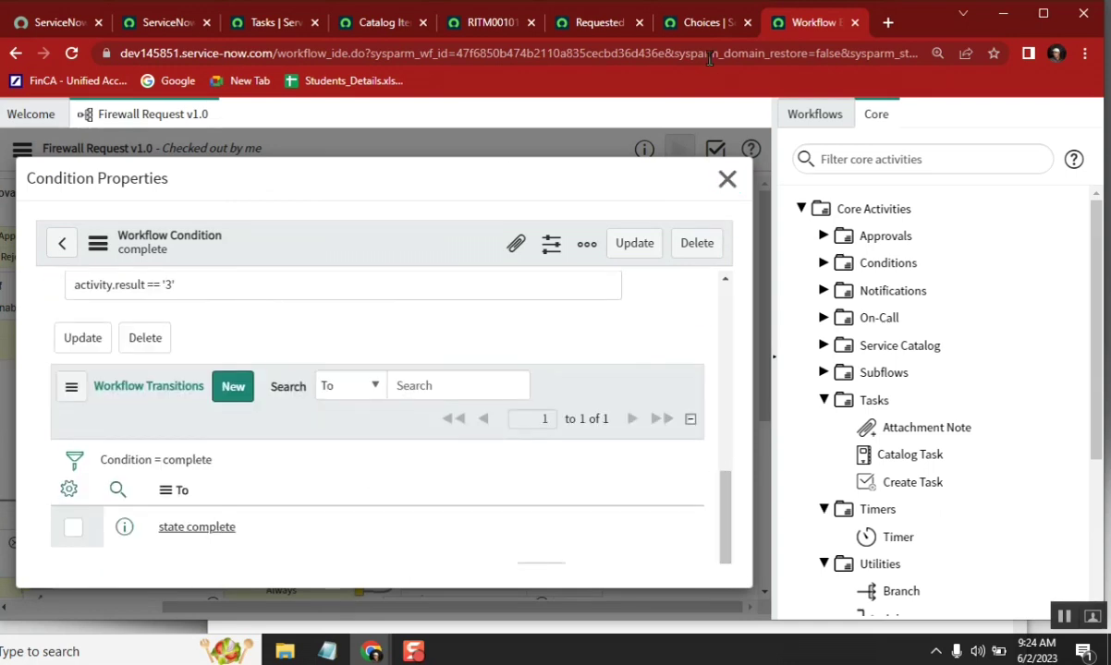
pyautogui.click(204, 283)
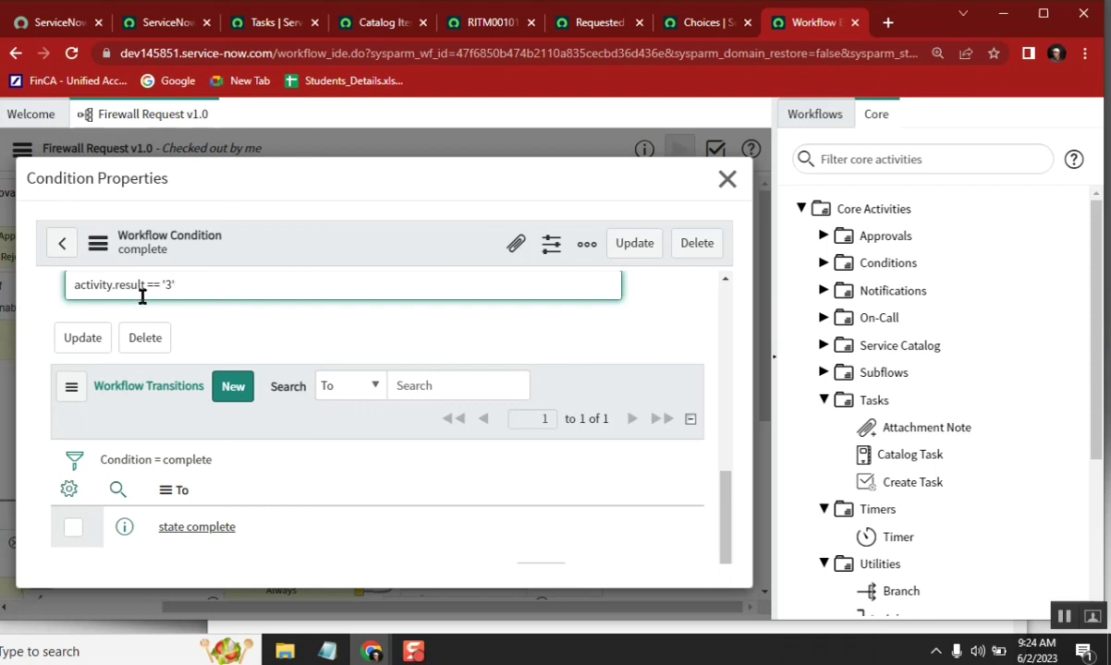
pyautogui.click(634, 246)
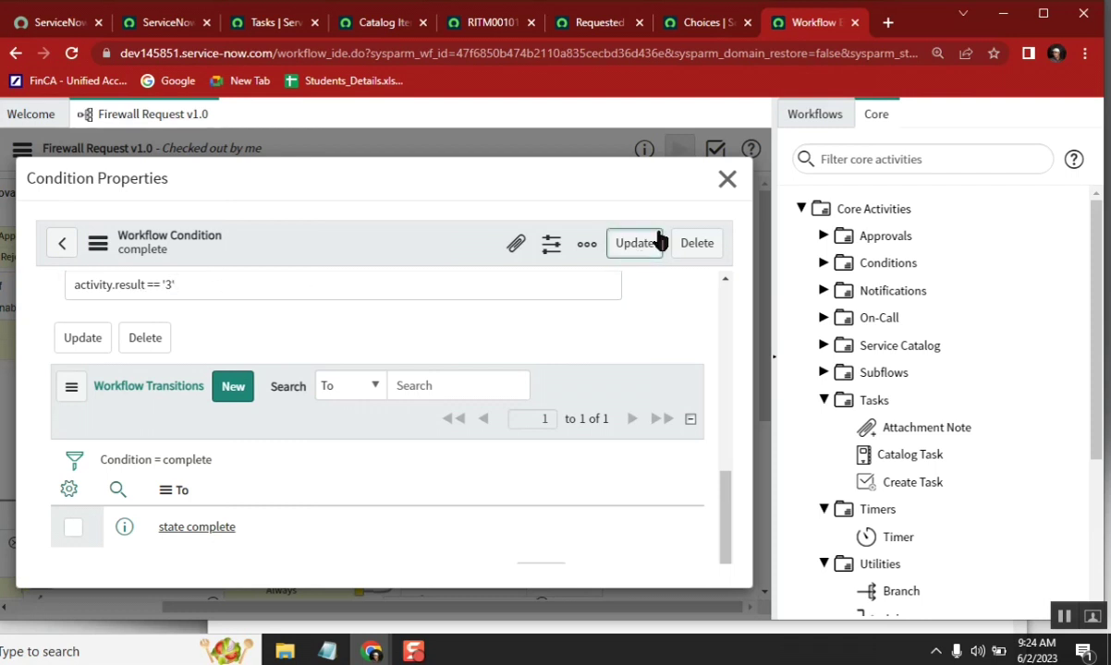
# Open the Firewall Enable Request catalog item from the catalog items list and return to the Workflow Editor.
pyautogui.click(478, 25)
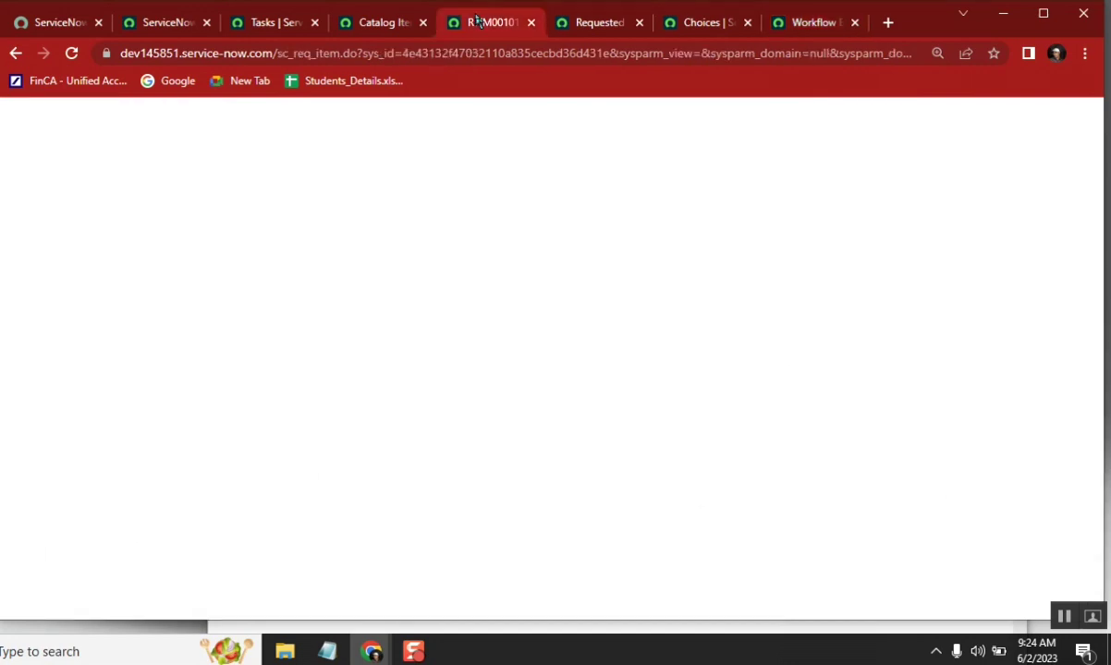
pyautogui.click(365, 23)
pyautogui.click(125, 266)
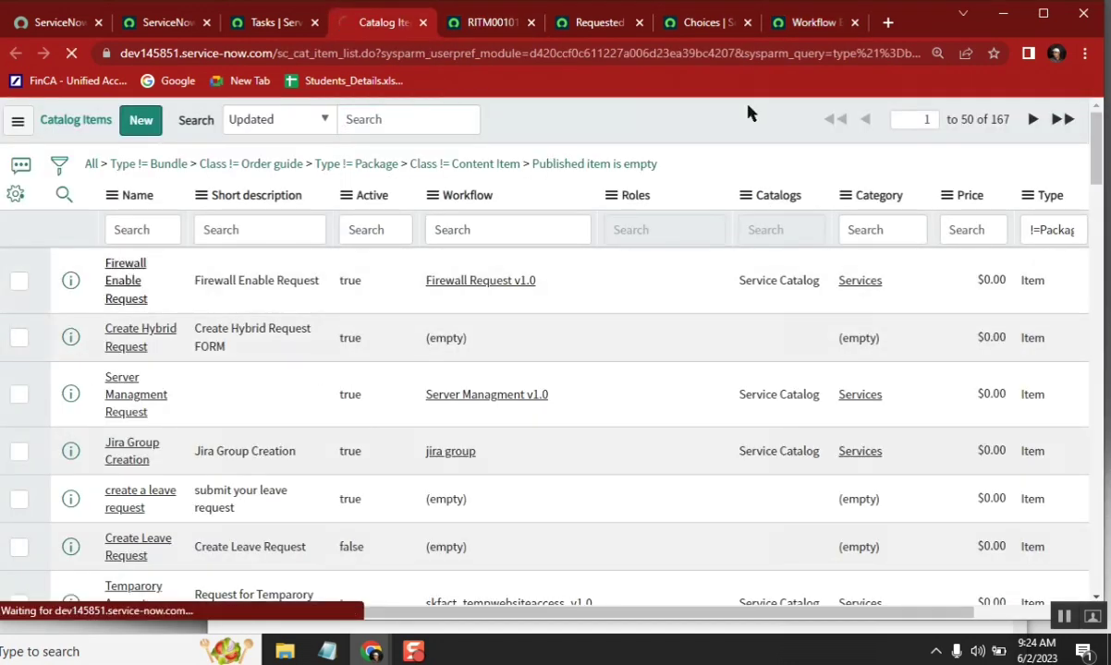
pyautogui.click(817, 34)
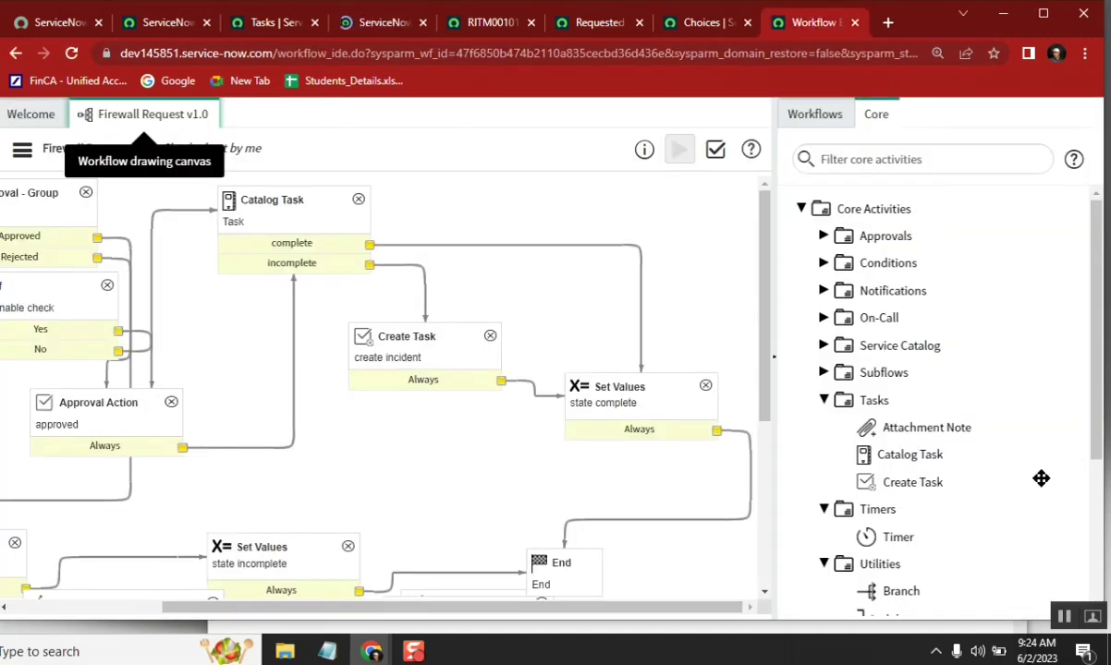
# Review the create incident activity's task type, fulfillment group and short description, and close its properties without saving.
pyautogui.moveTo(910, 490)
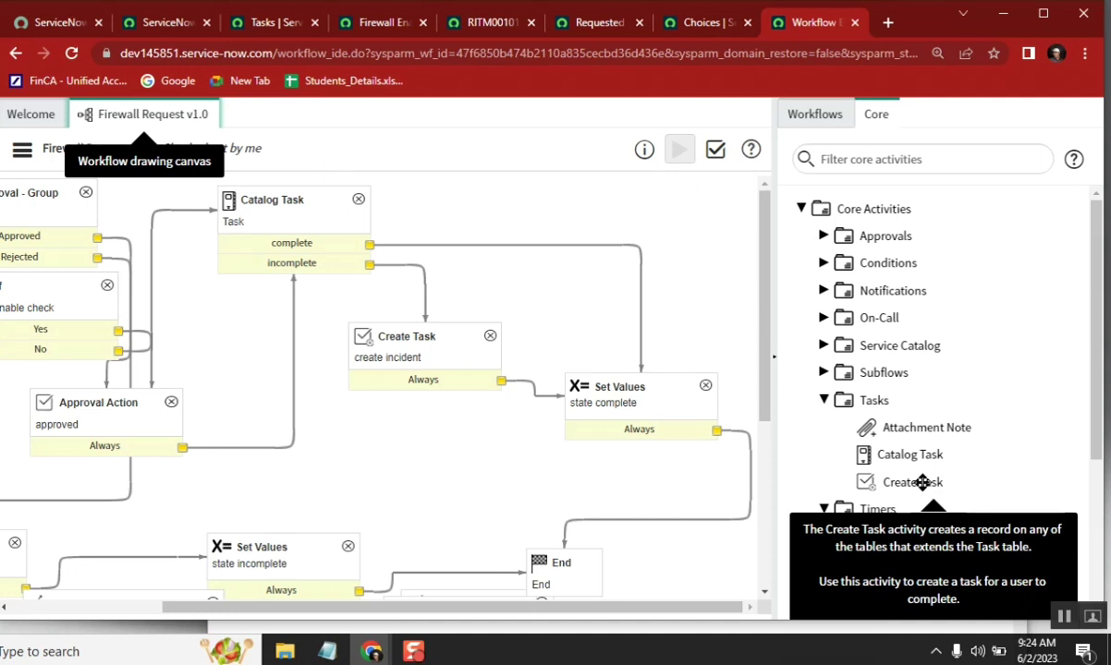
pyautogui.moveTo(931, 485); pyautogui.dragTo(453, 392)
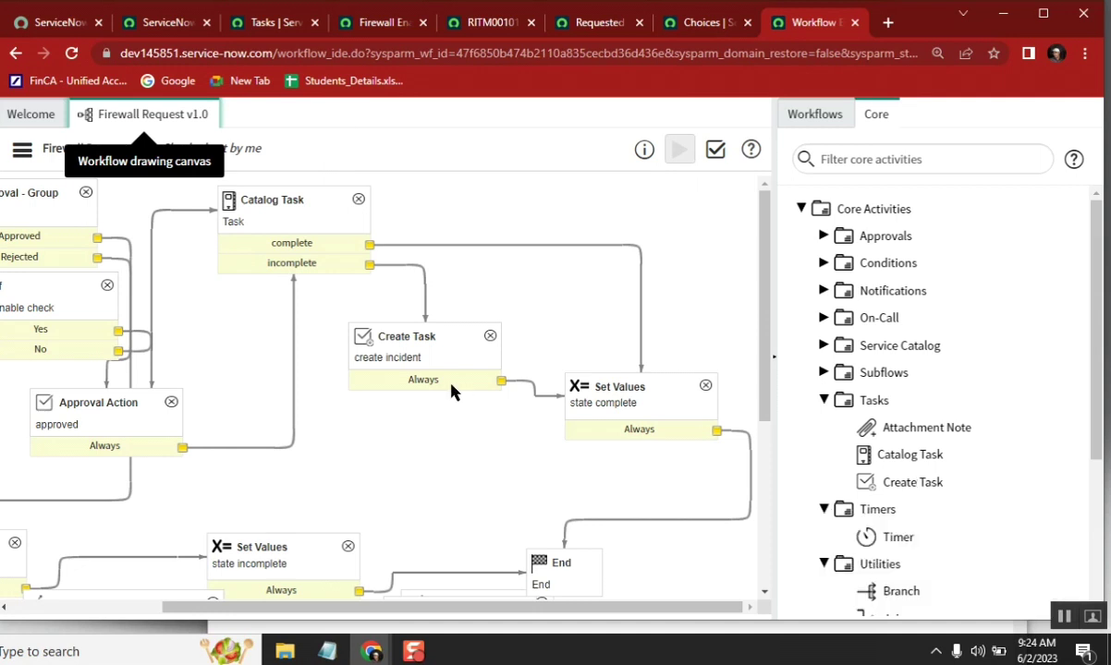
pyautogui.click(431, 349)
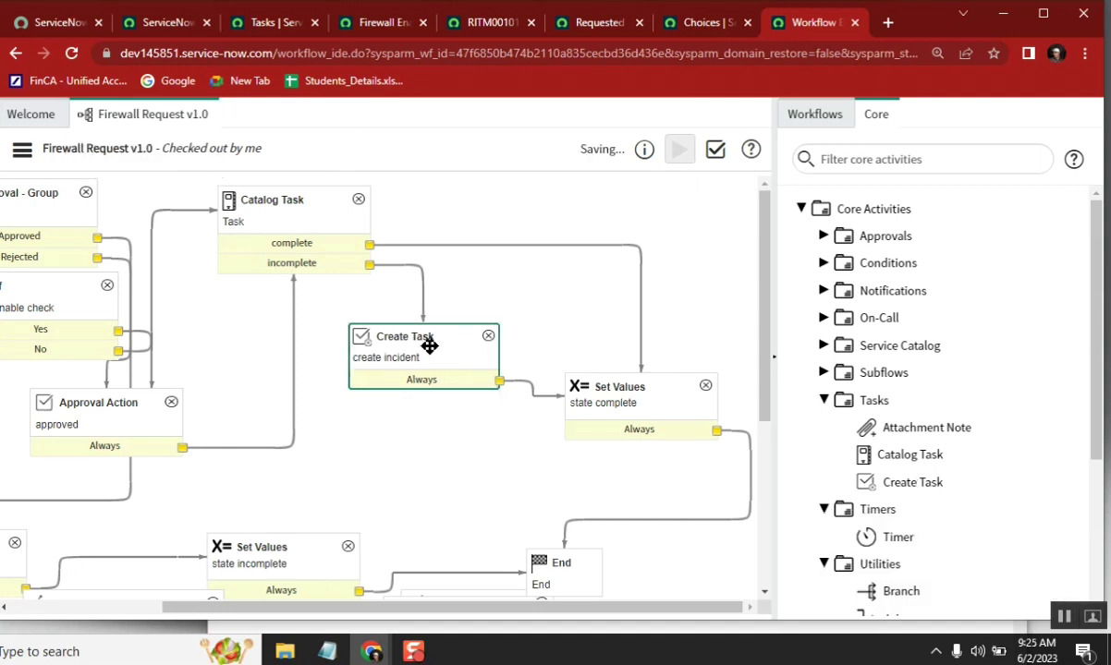
pyautogui.click(398, 351)
pyautogui.doubleClick(398, 358)
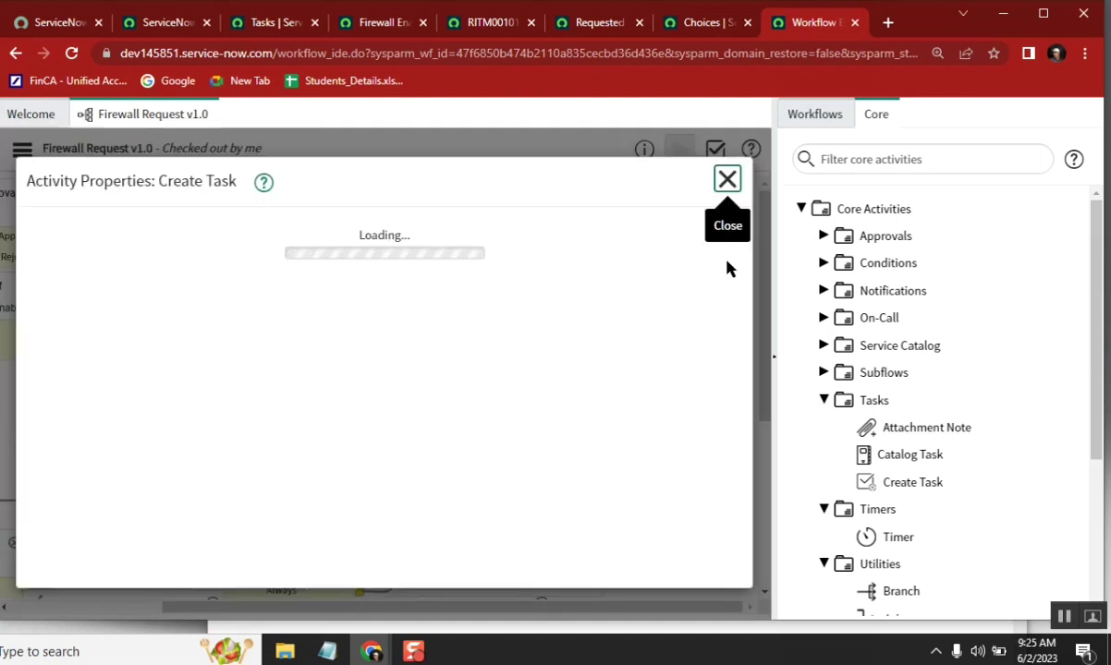
pyautogui.scroll(-6, 727, 333)
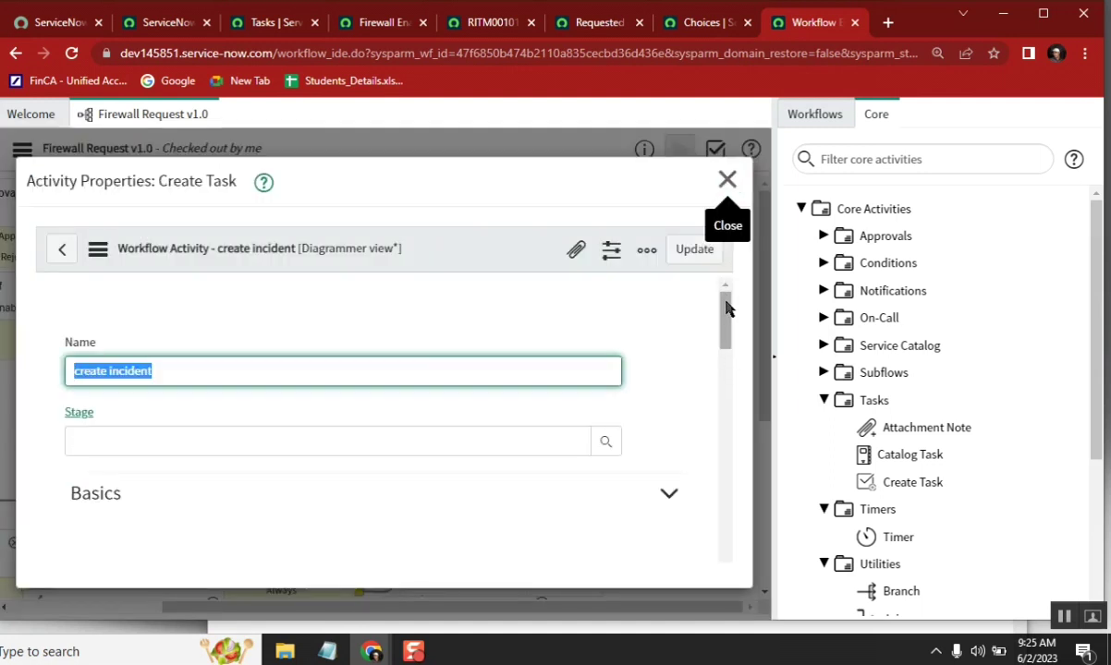
pyautogui.scroll(2, 727, 362)
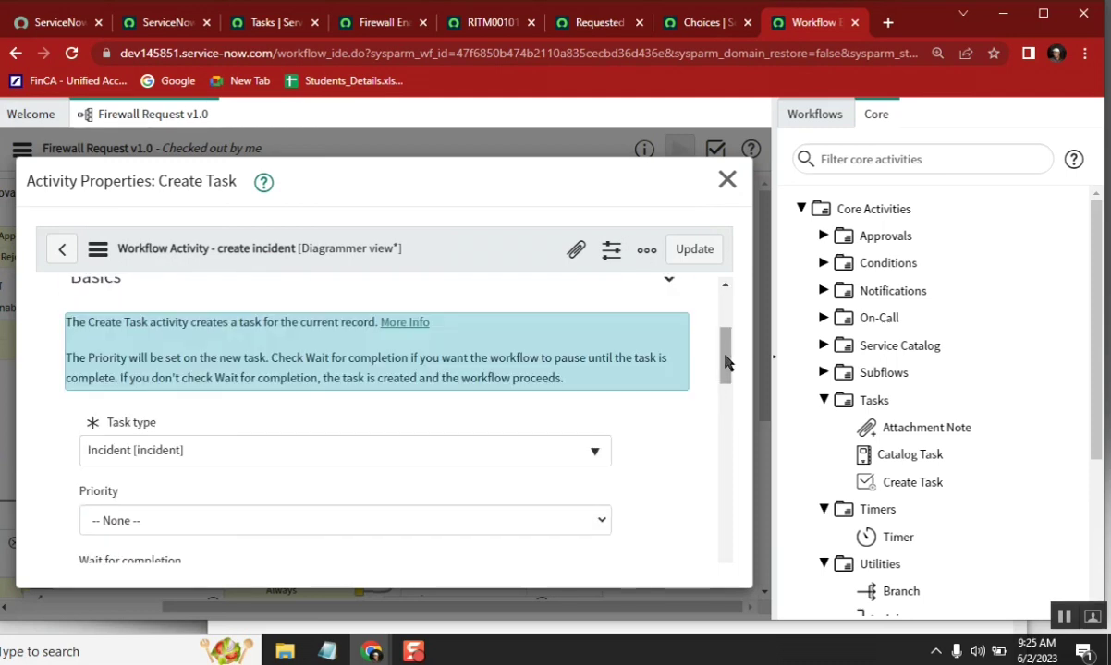
pyautogui.scroll(2, 726, 365)
pyautogui.scroll(-3, 726, 388)
pyautogui.moveTo(725, 388); pyautogui.dragTo(730, 435)
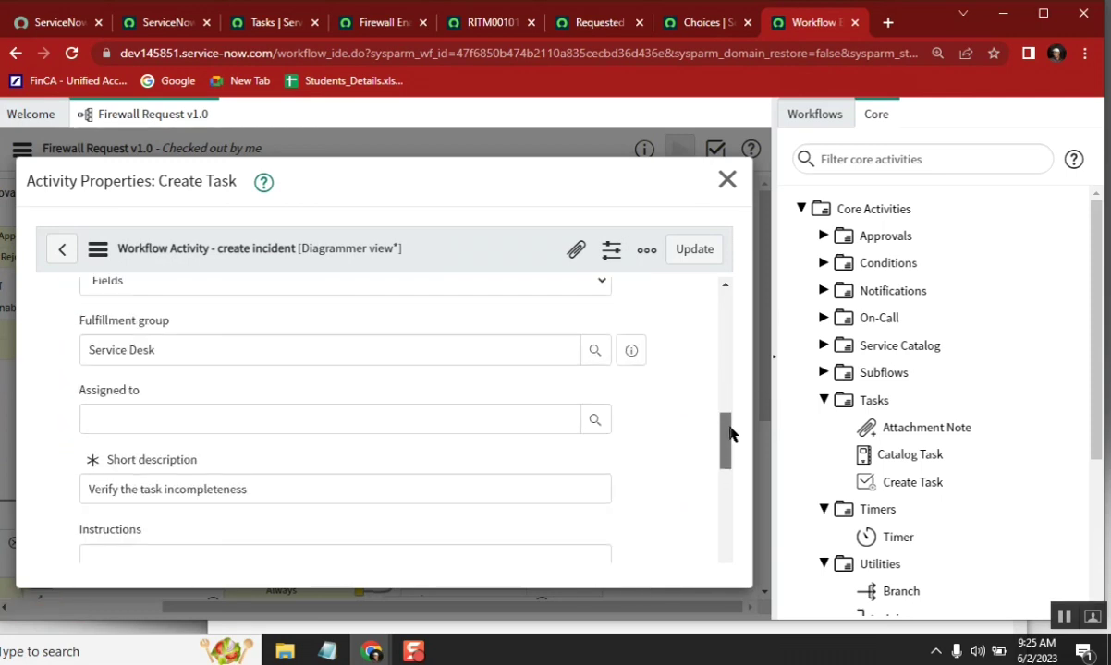
pyautogui.click(727, 180)
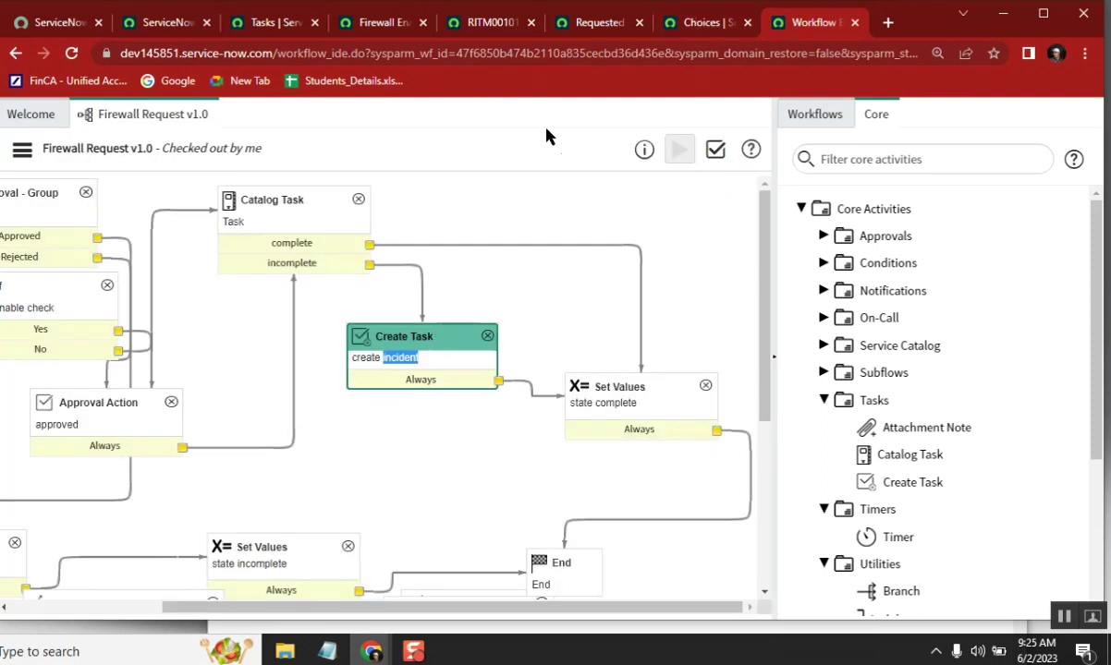
# Open the order form of the Firewall Enable Request catalog item to try it out.
pyautogui.click(362, 25)
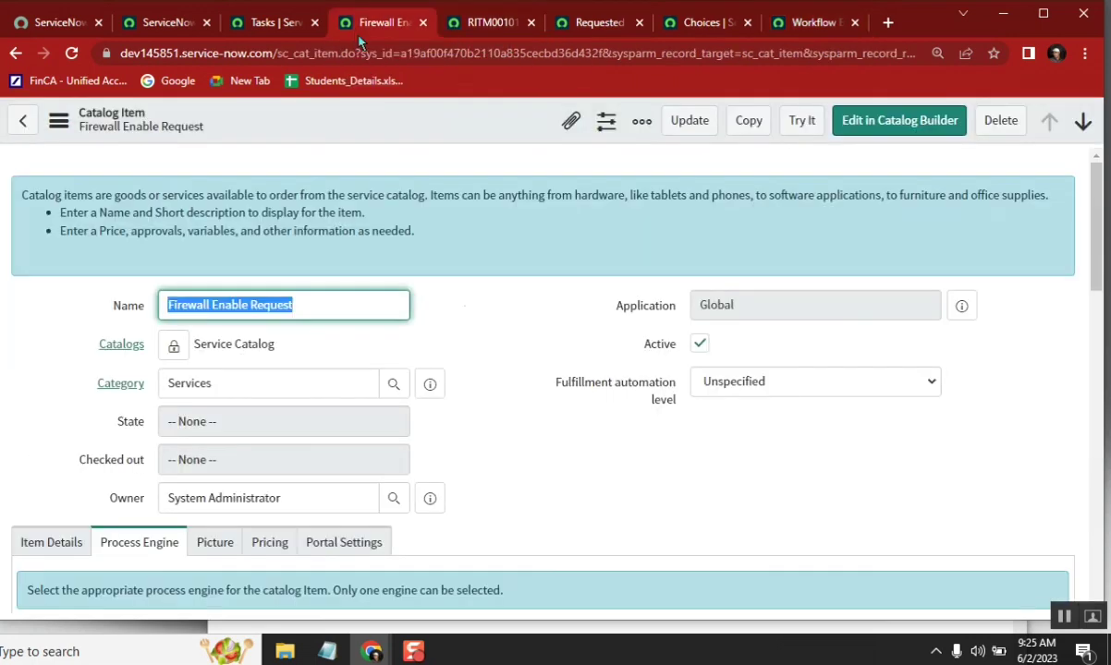
pyautogui.click(802, 122)
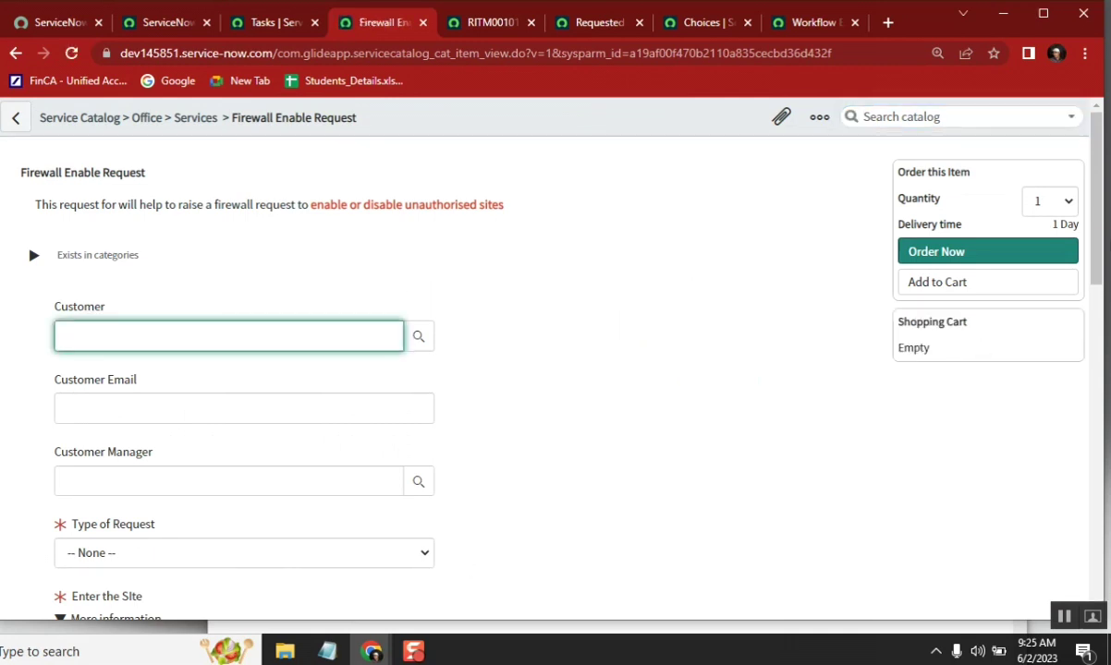
# Order the Firewall Enable Request with request type Enable a Site Access, site "test" and Option1 selected.
pyautogui.scroll(-2, 1091, 231)
pyautogui.click(361, 359)
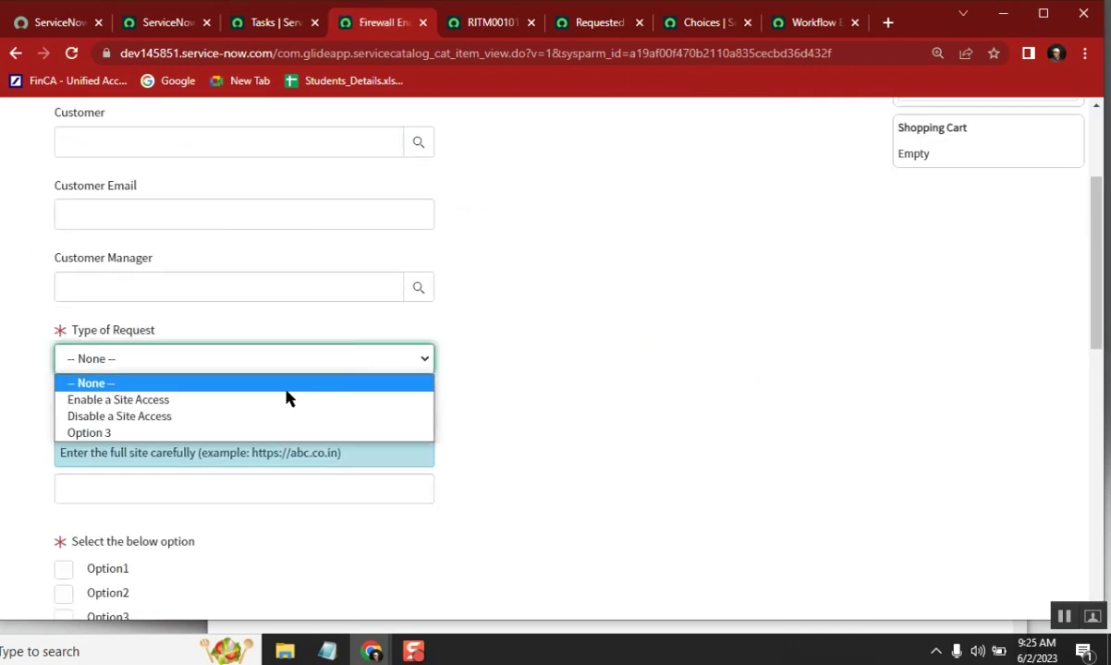
pyautogui.click(272, 398)
pyautogui.click(197, 480)
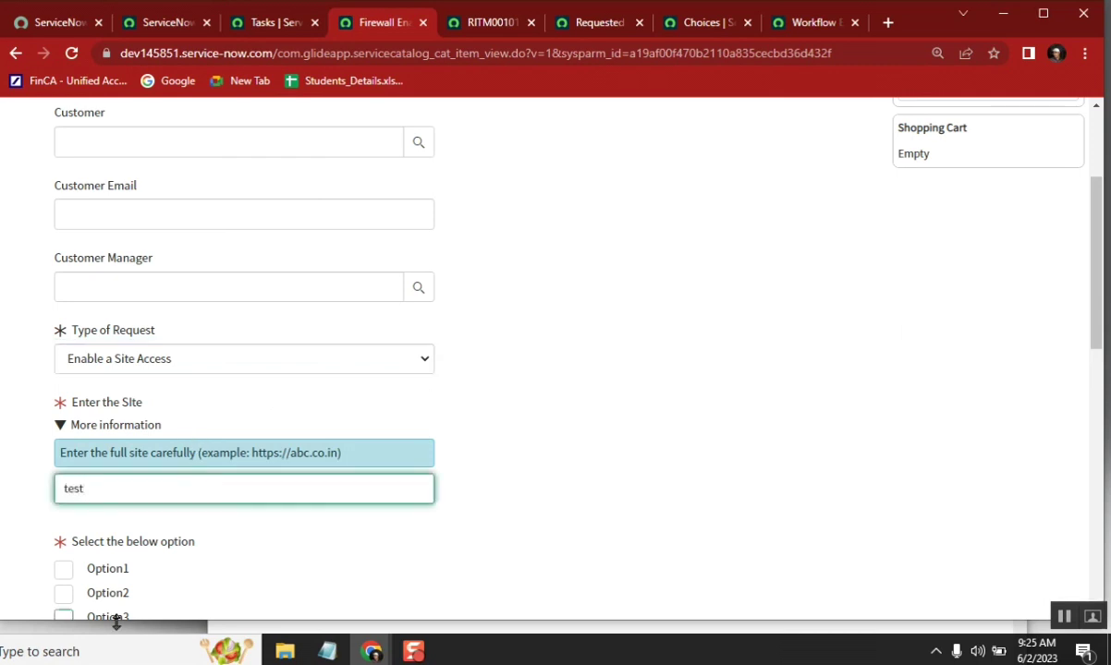
pyautogui.click(94, 573)
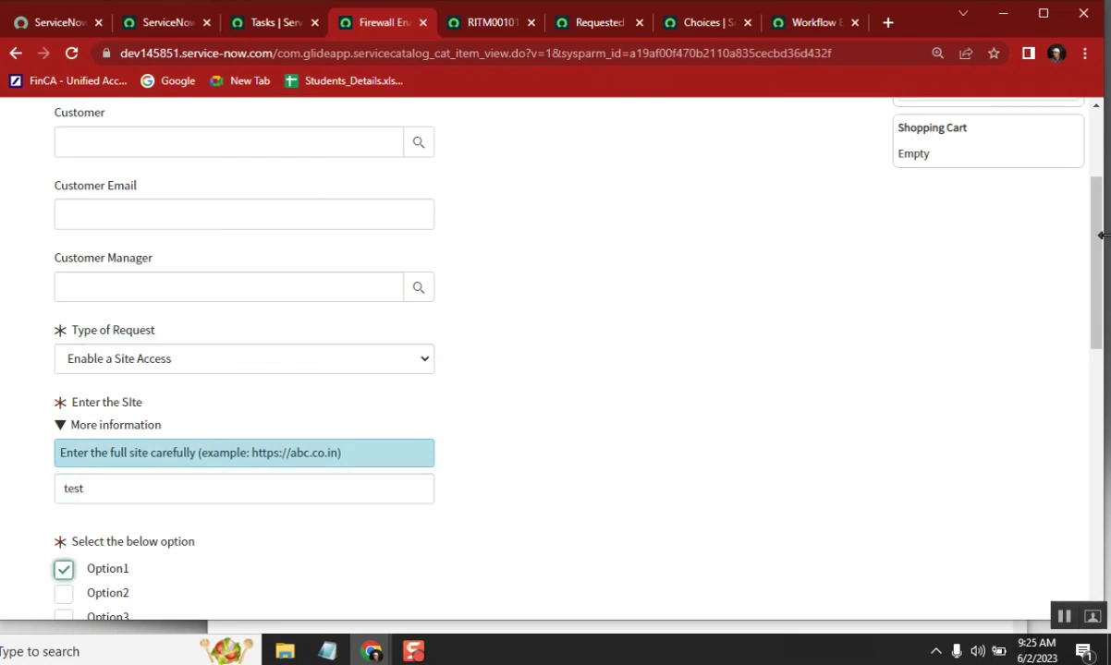
pyautogui.moveTo(1102, 221); pyautogui.dragTo(1102, 159)
pyautogui.click(942, 232)
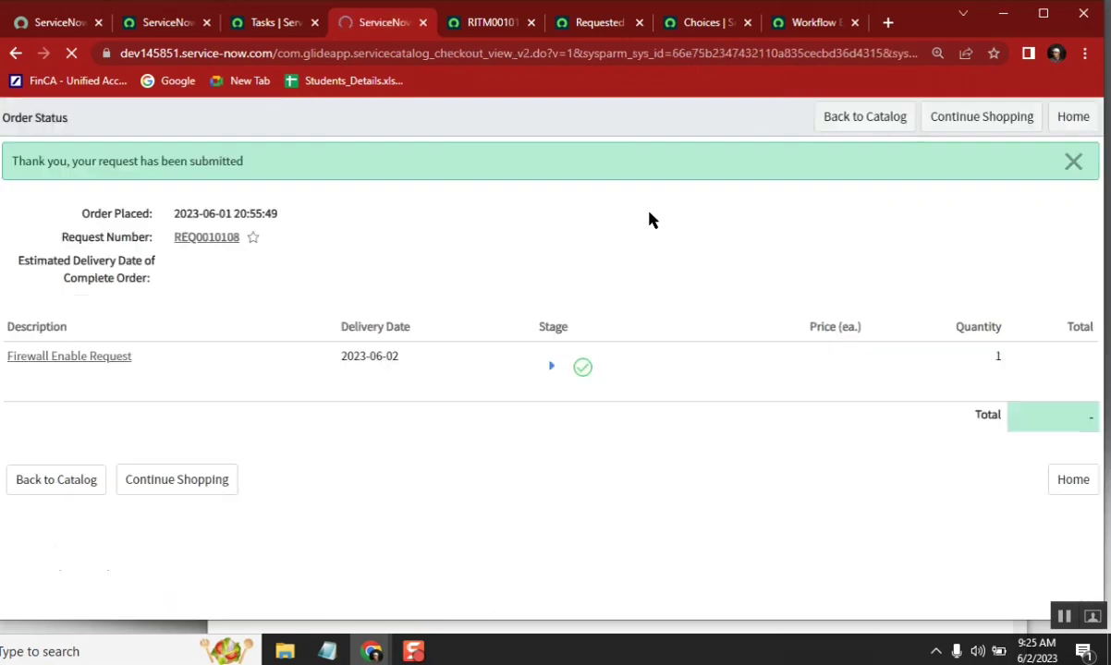
# Close the old requested item page without saving and open the requested item of the new Firewall Enable Request order.
pyautogui.click(532, 25)
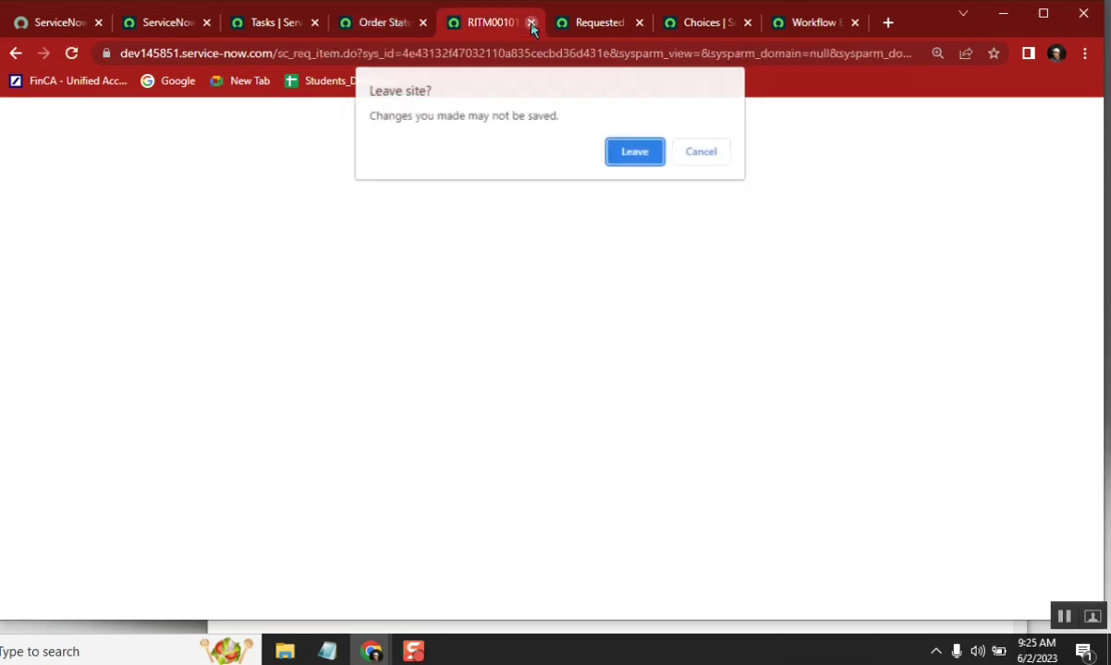
pyautogui.click(634, 153)
pyautogui.click(424, 20)
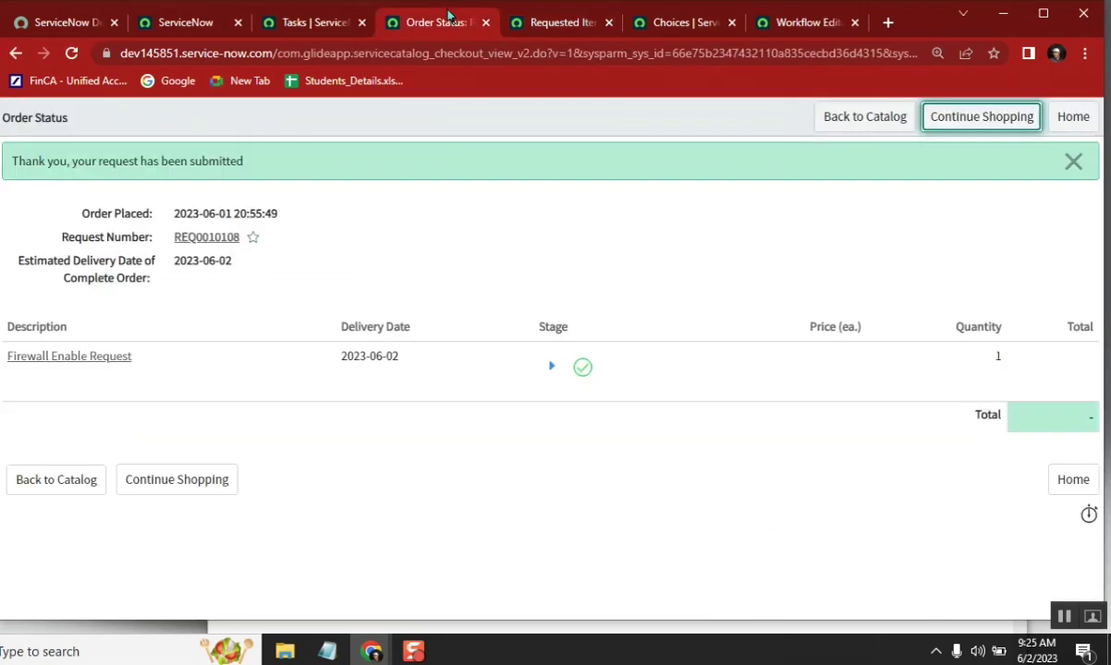
pyautogui.click(105, 360)
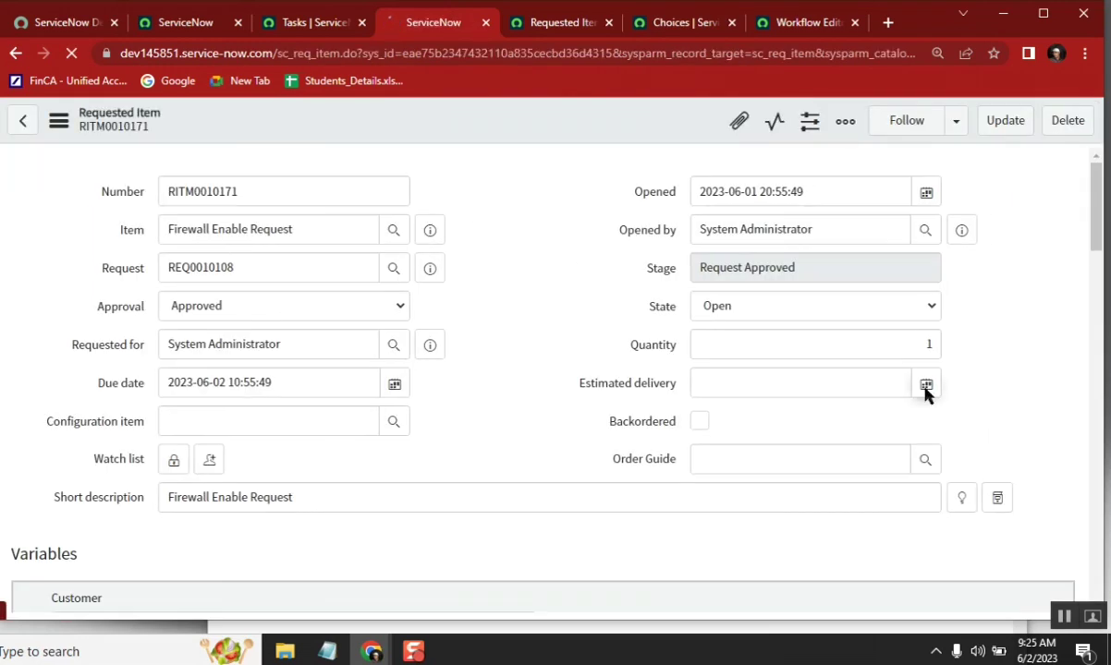
# Show the requested item's workflow and examine its catalog tasks list and the Catalog Task activity's progress.
pyautogui.click(1099, 382)
pyautogui.moveTo(1099, 377); pyautogui.dragTo(1061, 589)
pyautogui.click(56, 282)
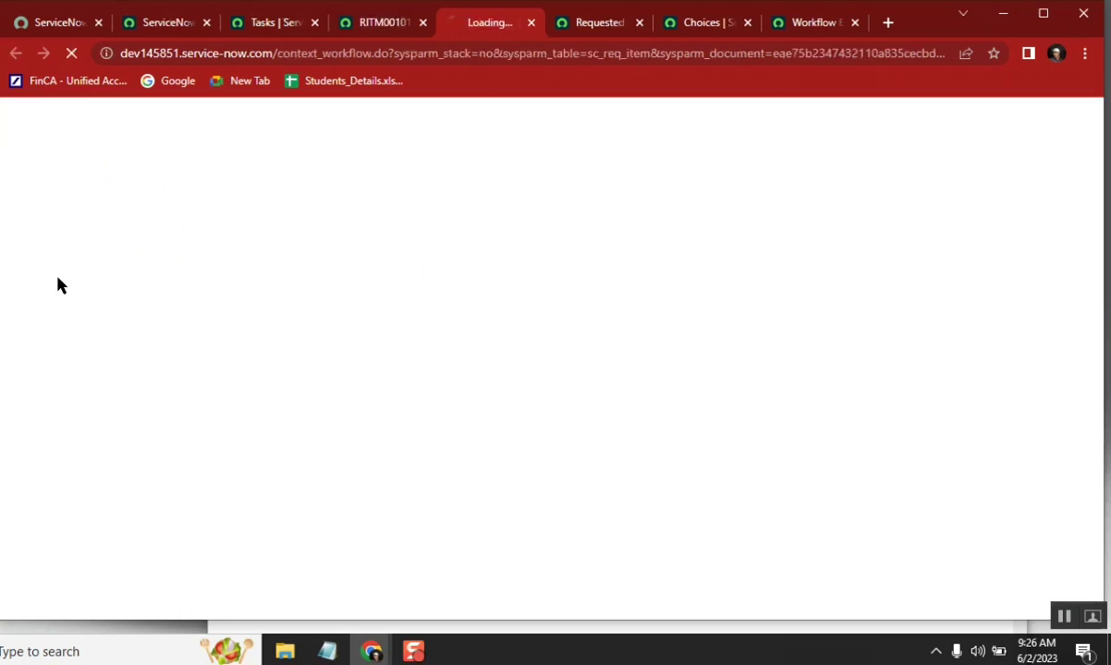
pyautogui.click(381, 24)
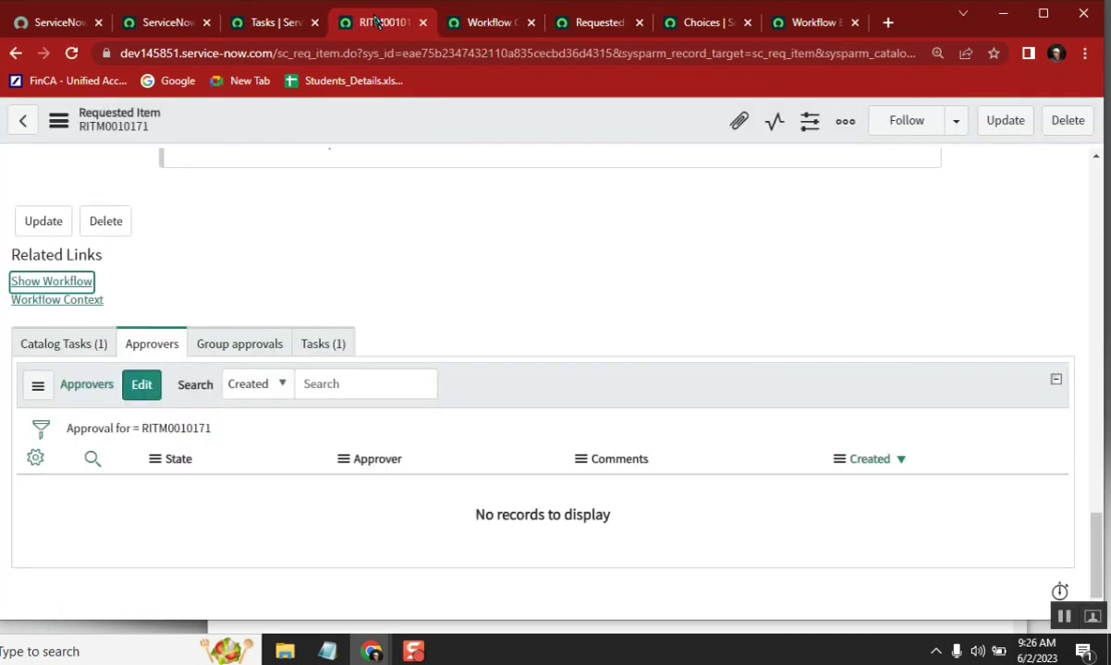
pyautogui.click(61, 350)
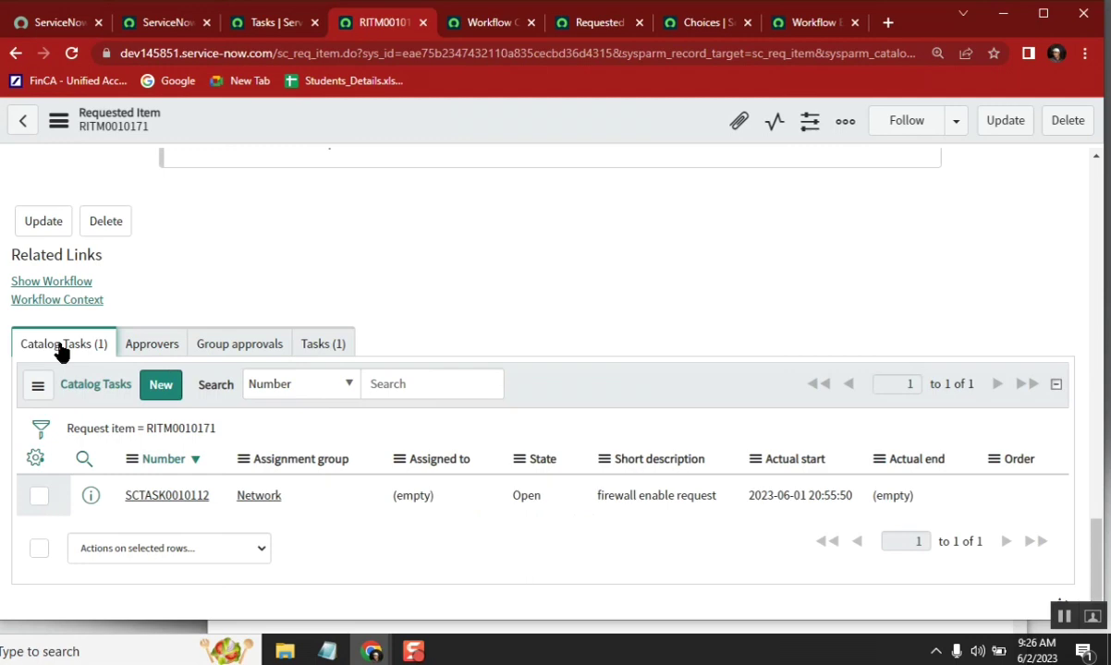
pyautogui.click(479, 26)
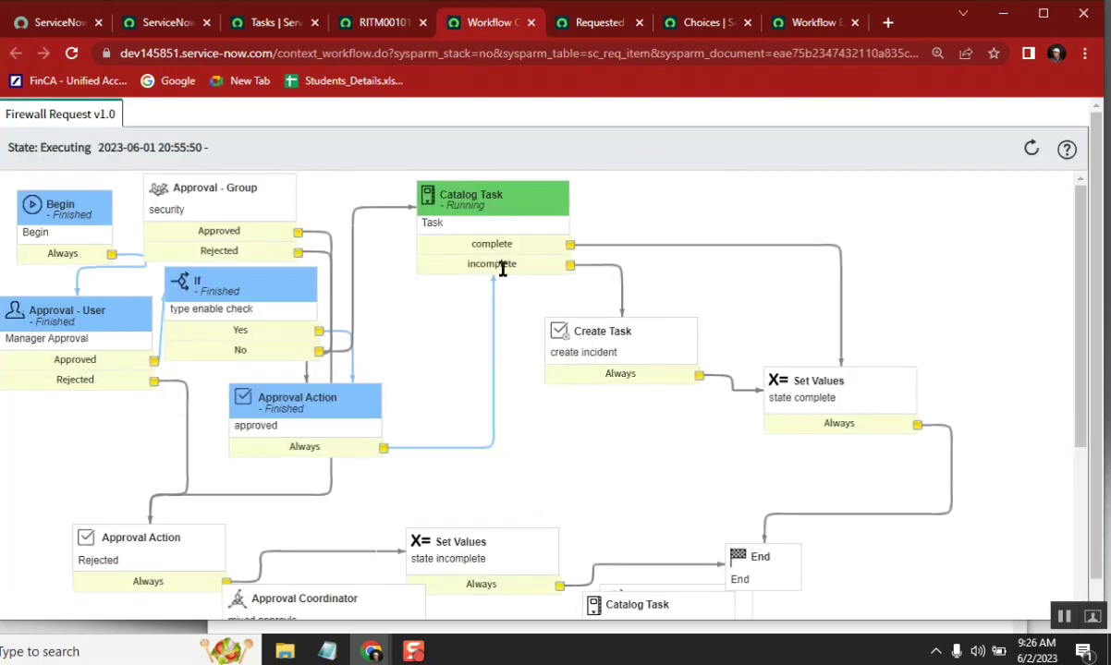
pyautogui.moveTo(277, 351)
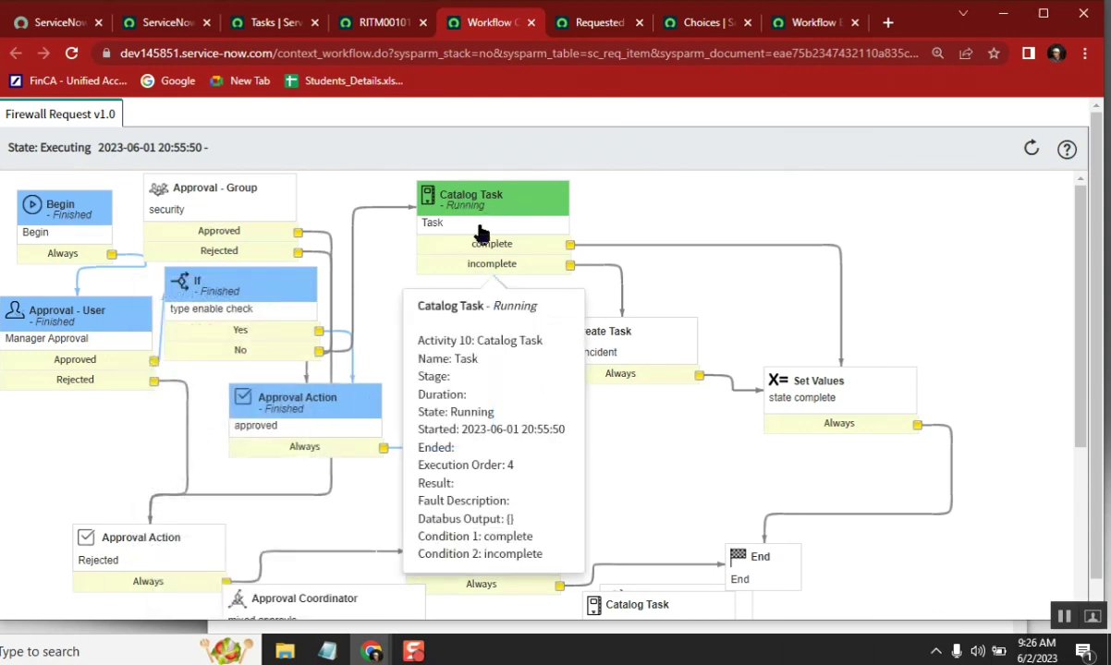
# Open the catalog task from the requested item's catalog tasks list and set its state to Closed Incomplete.
pyautogui.click(374, 23)
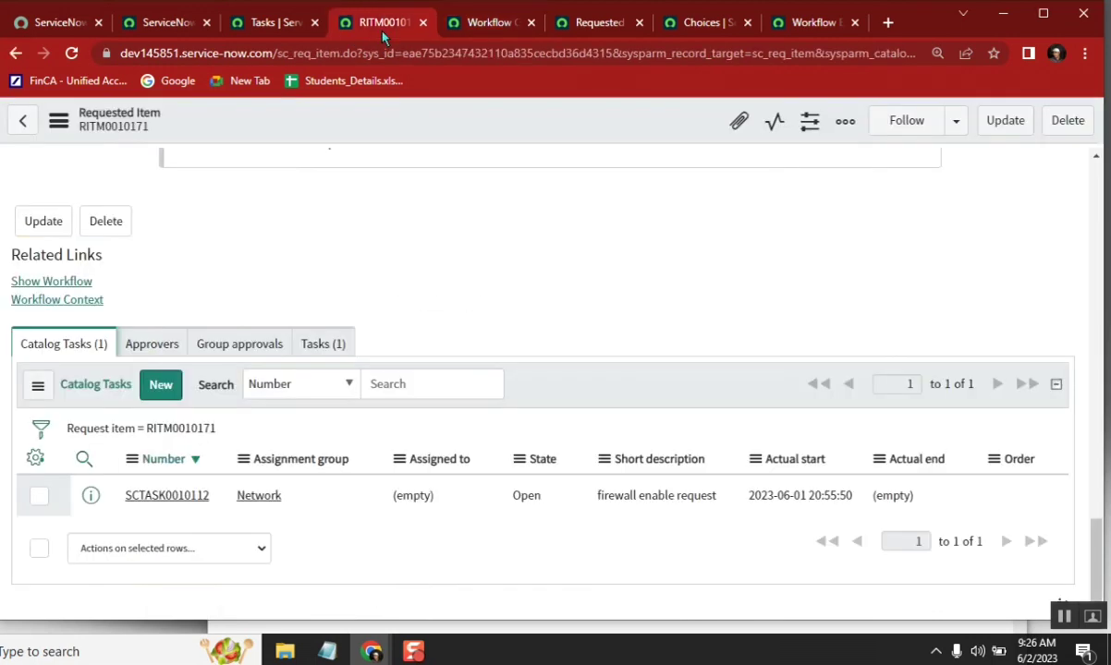
pyautogui.middleClick(194, 499)
pyautogui.click(523, 23)
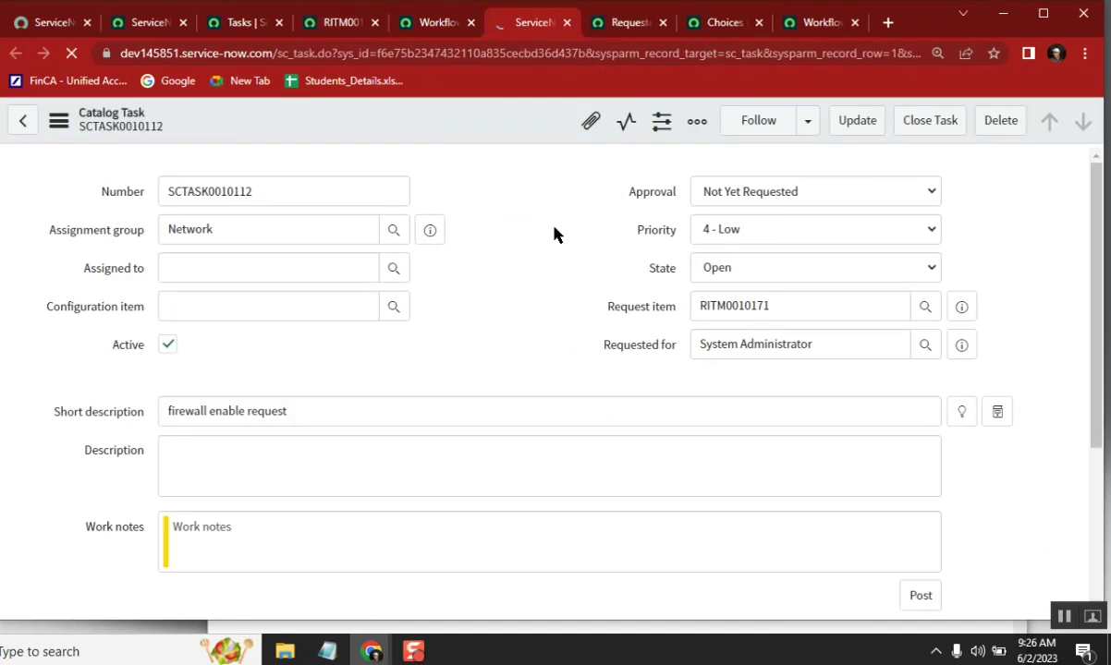
pyautogui.click(726, 273)
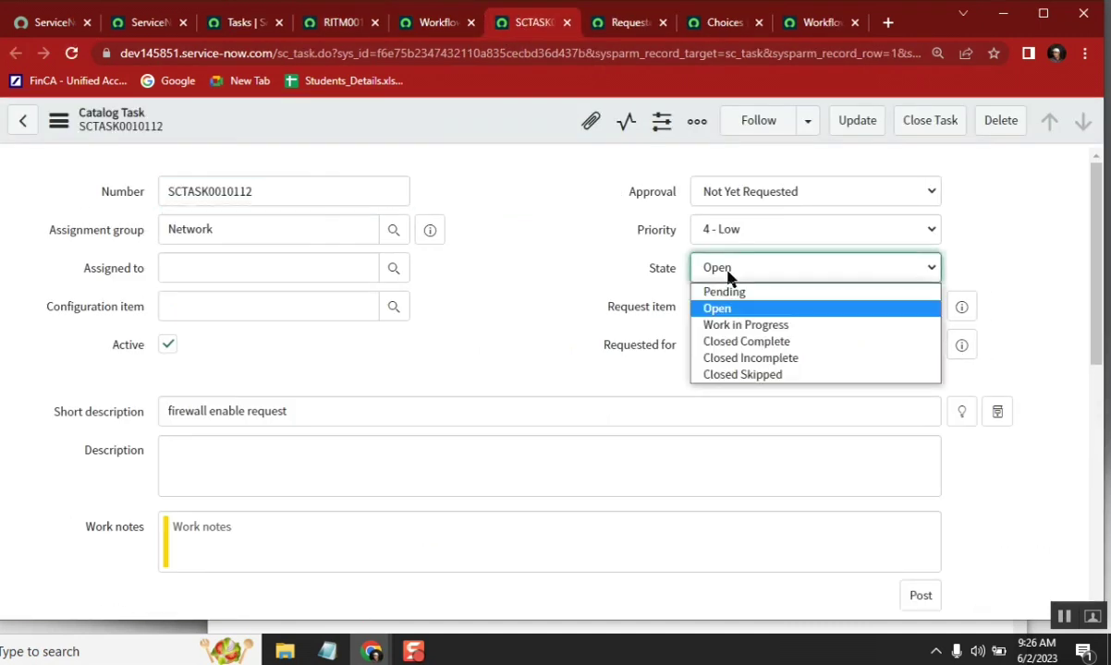
pyautogui.click(762, 367)
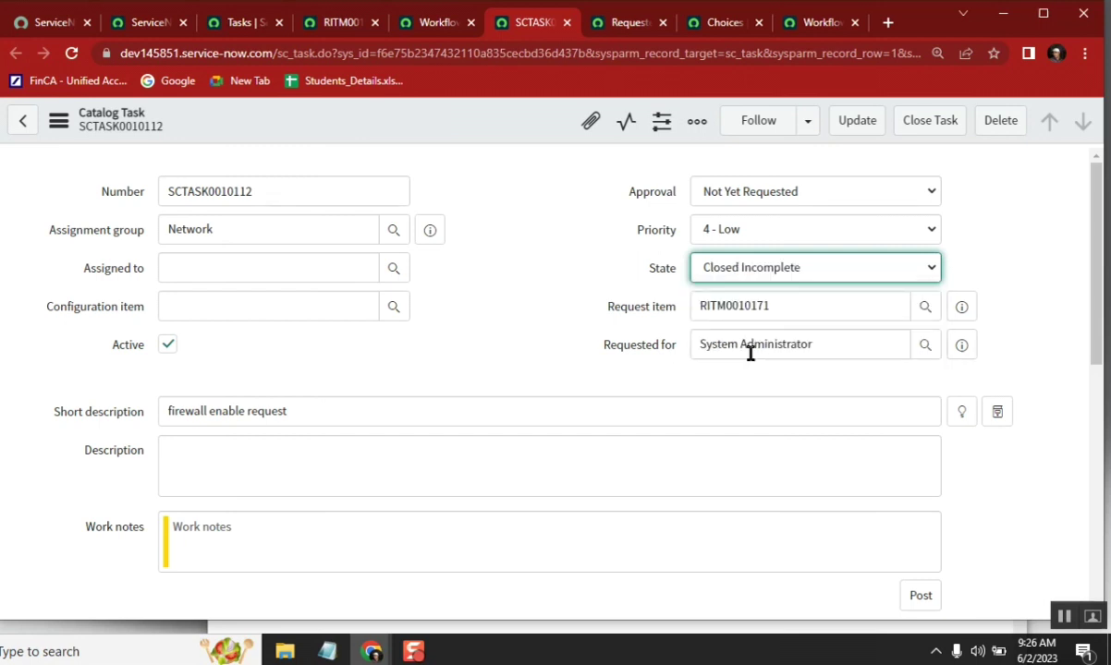
pyautogui.rightClick(478, 121)
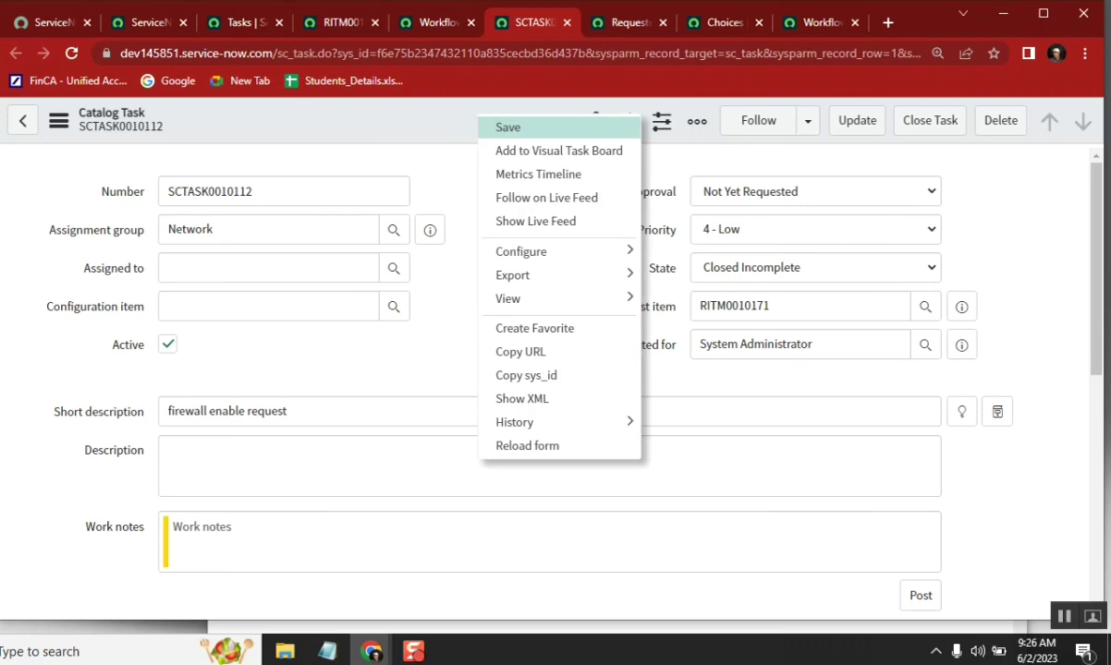
pyautogui.click(138, 294)
pyautogui.click(434, 138)
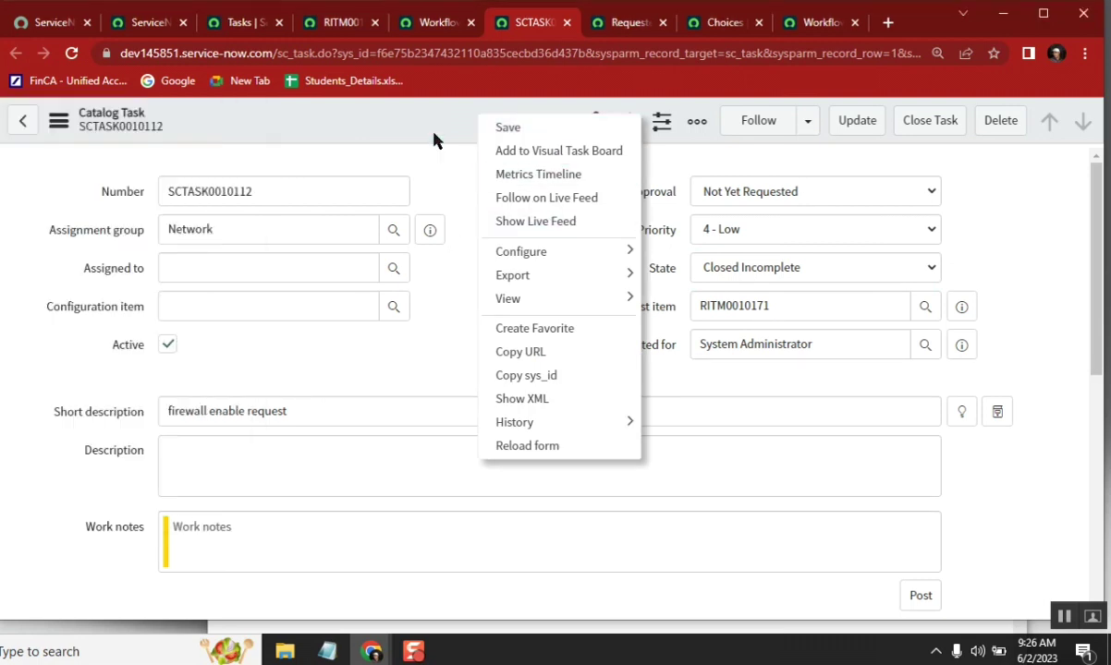
# Check the create incident activity in the workflow view, and save the catalog task with its Closed Incomplete state.
pyautogui.click(627, 23)
pyautogui.click(434, 25)
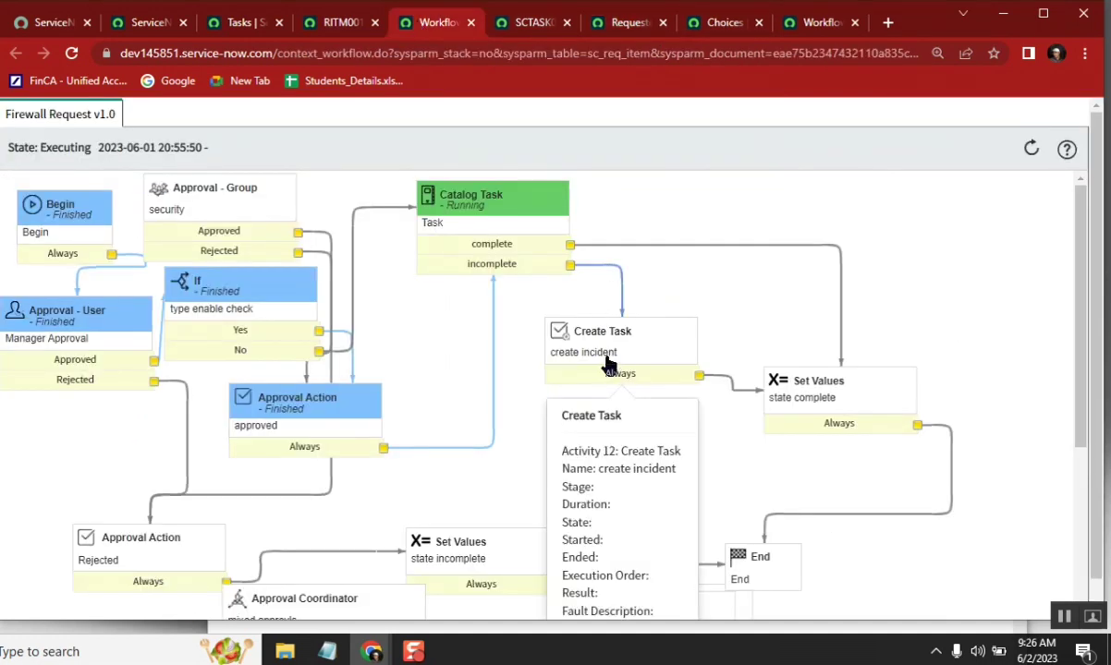
pyautogui.click(527, 24)
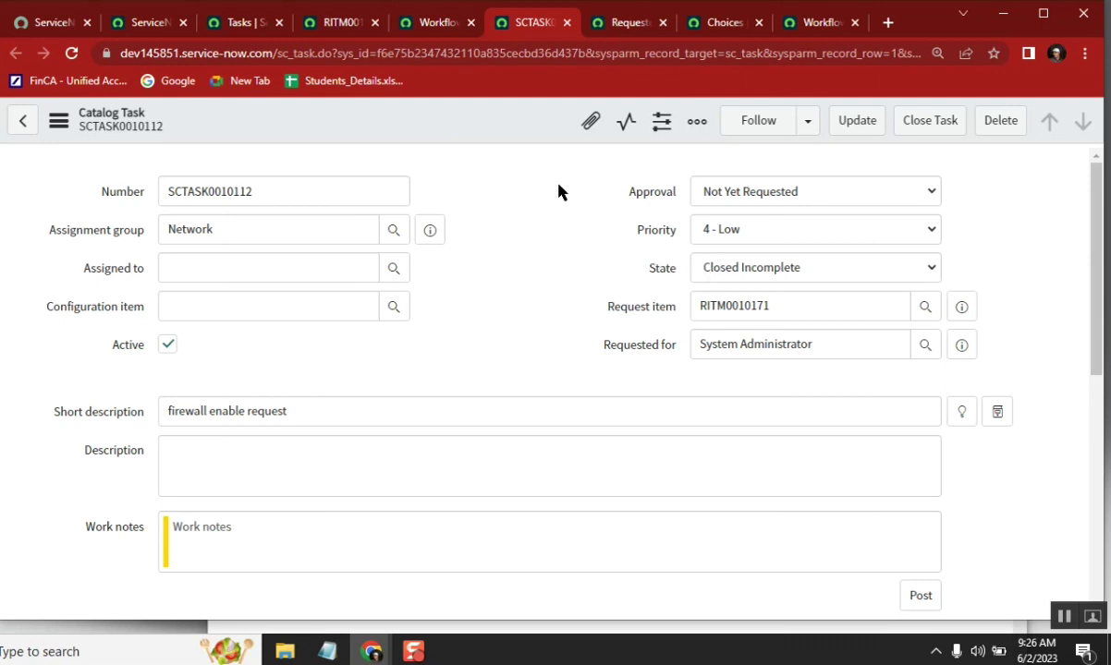
pyautogui.rightClick(496, 113)
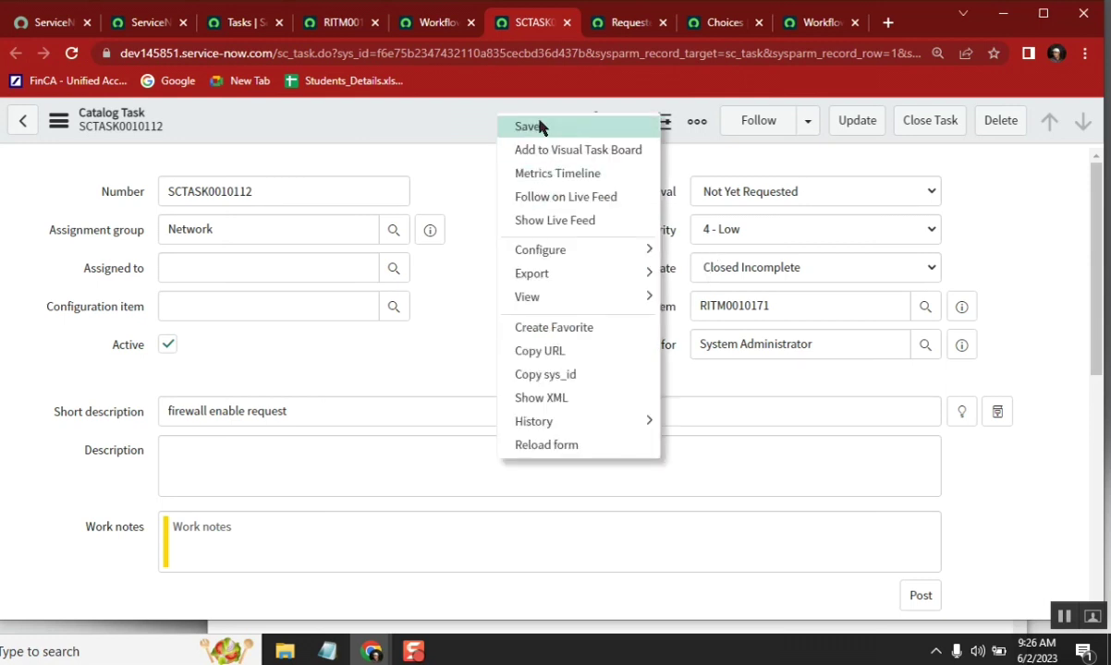
pyautogui.click(540, 125)
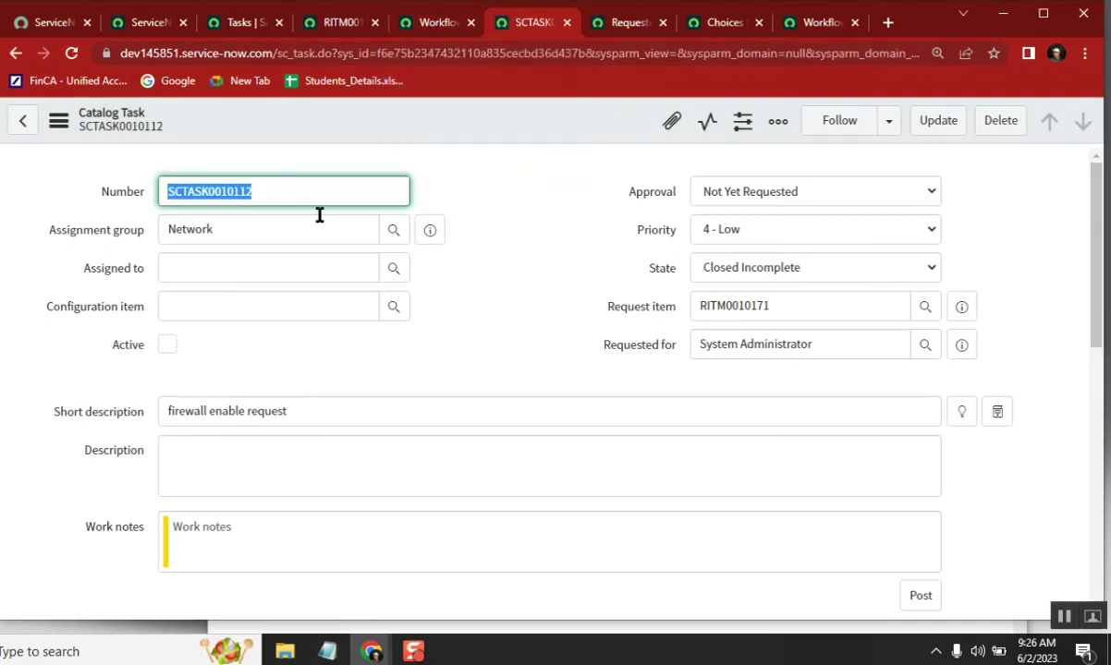
# Check the requested item's catalog task state and reload the workflow view to examine the Catalog Task's exit path.
pyautogui.click(335, 22)
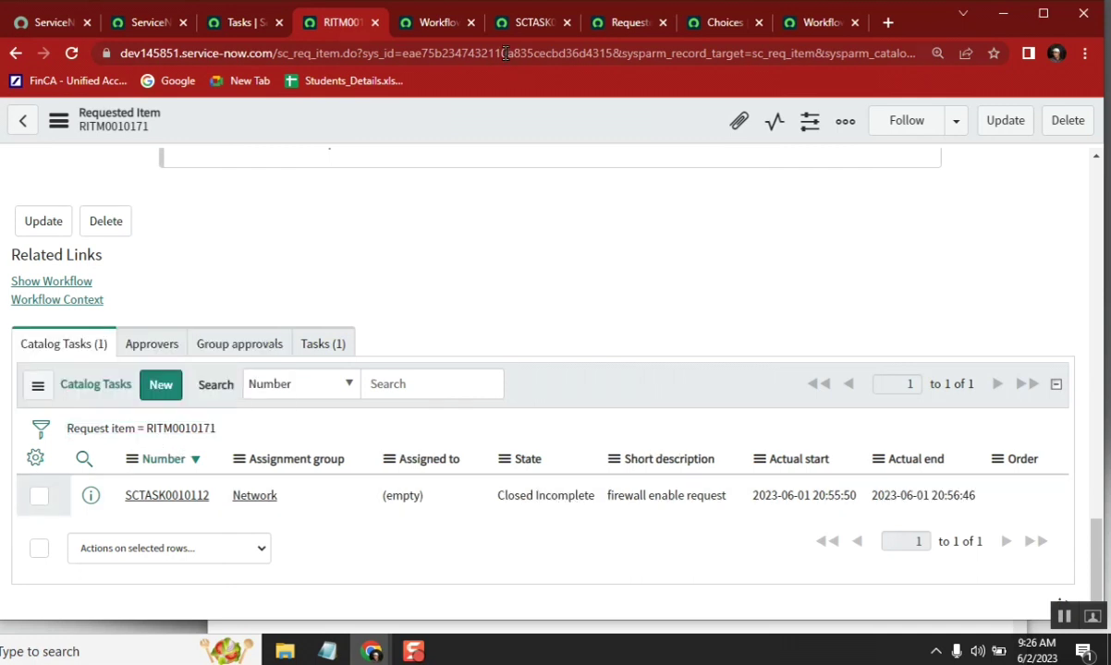
pyautogui.click(421, 21)
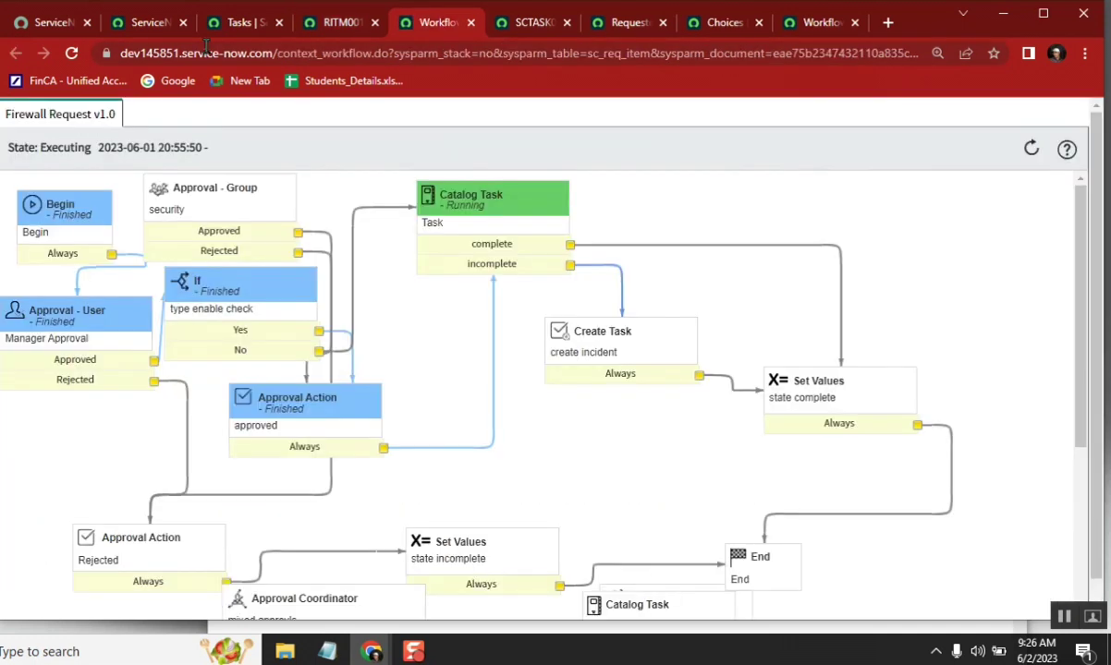
pyautogui.click(69, 55)
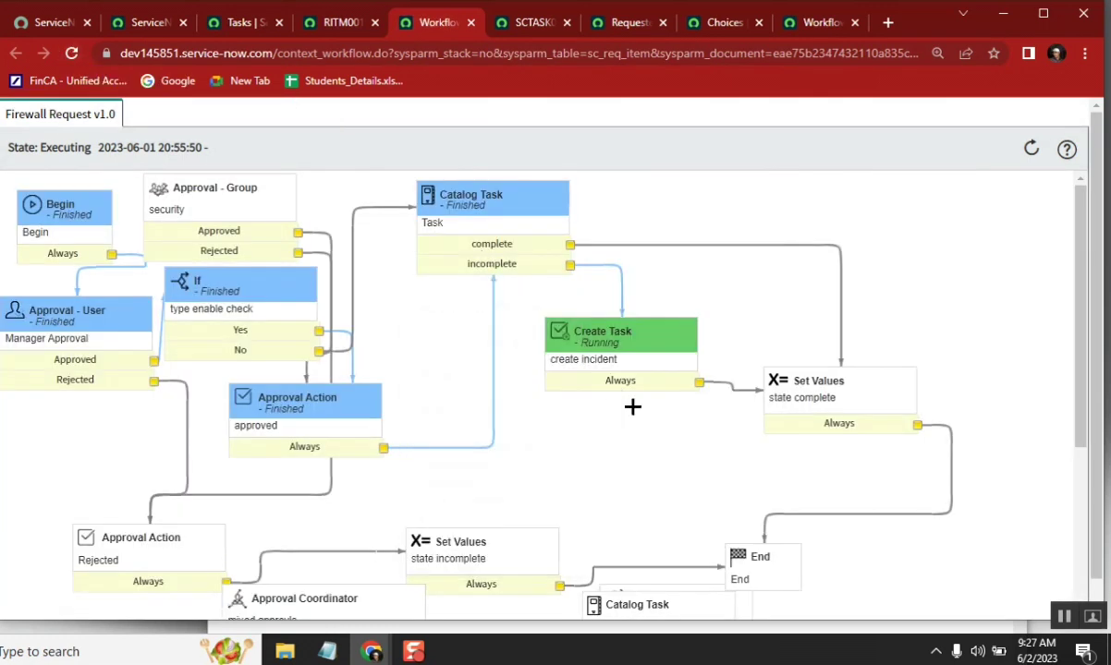
pyautogui.moveTo(503, 268)
# Compare the catalog task's state choice with the workflow's incomplete path and the create incident activity.
pyautogui.click(522, 22)
pyautogui.click(791, 271)
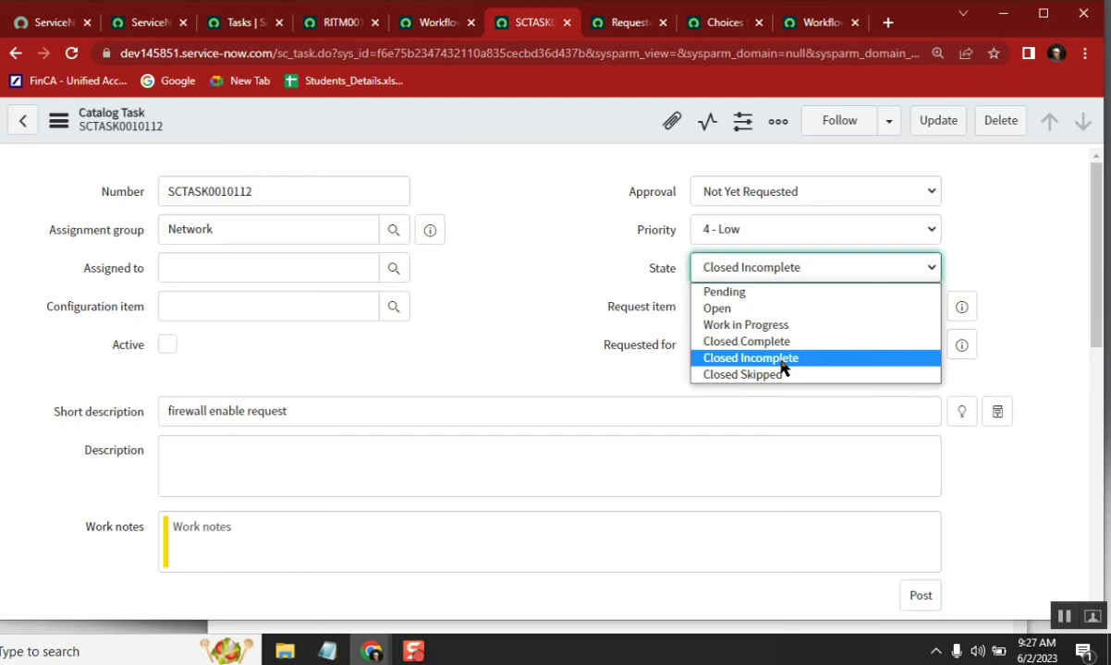
pyautogui.click(407, 23)
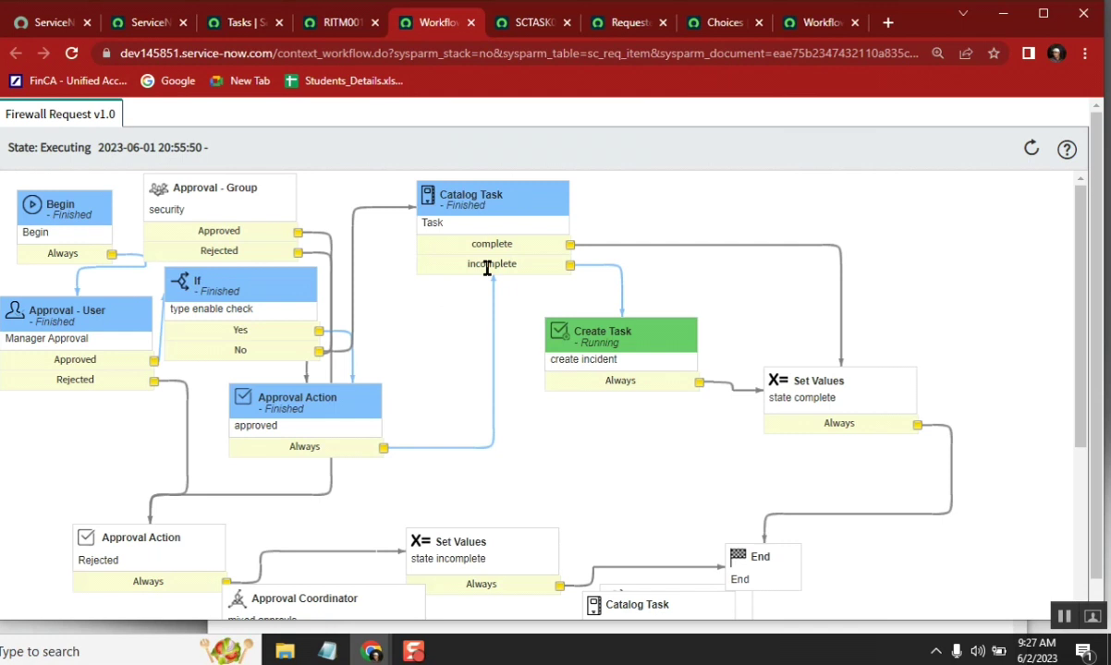
pyautogui.moveTo(650, 337)
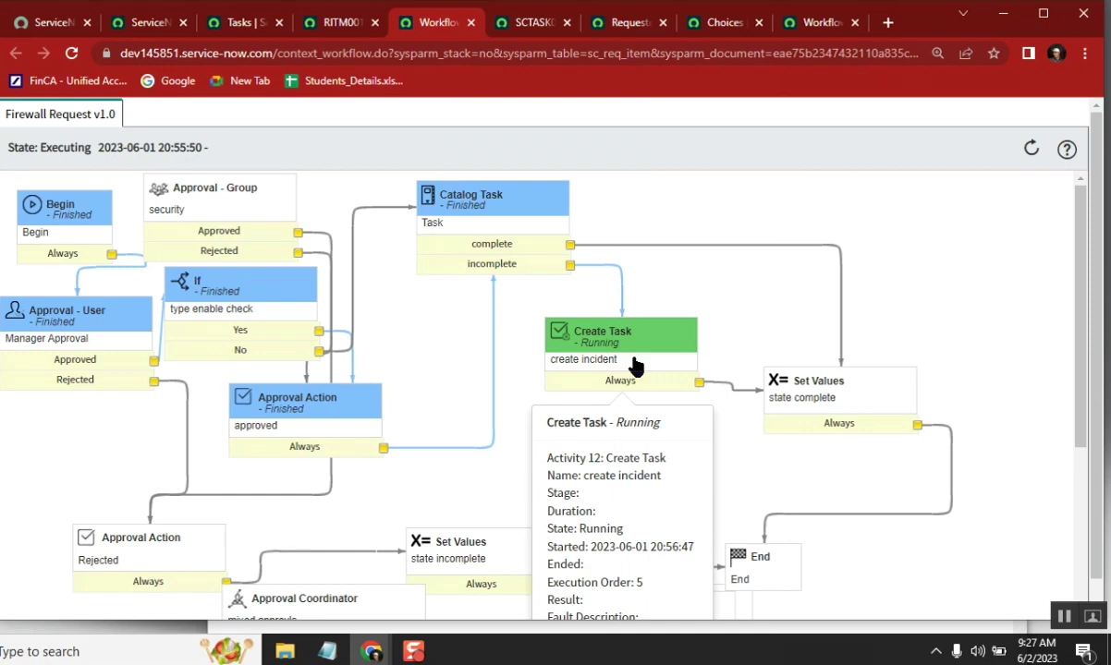
# Close the outdated requested item page and reopen the requested item from the catalog task's Request item reference.
pyautogui.click(335, 23)
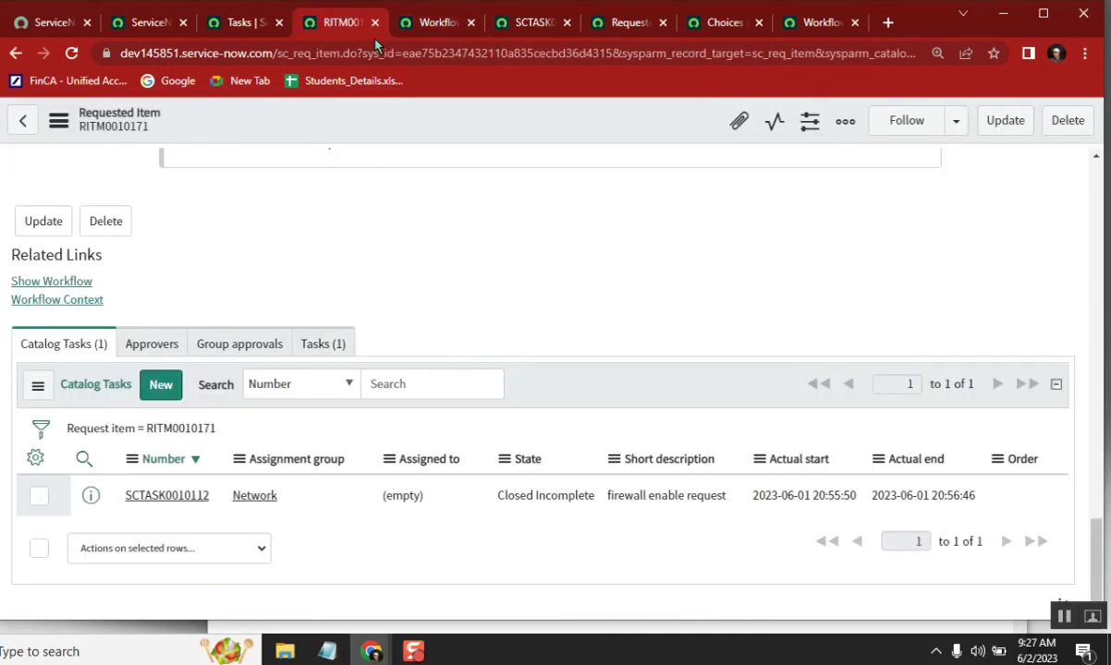
pyautogui.click(374, 22)
pyautogui.click(435, 25)
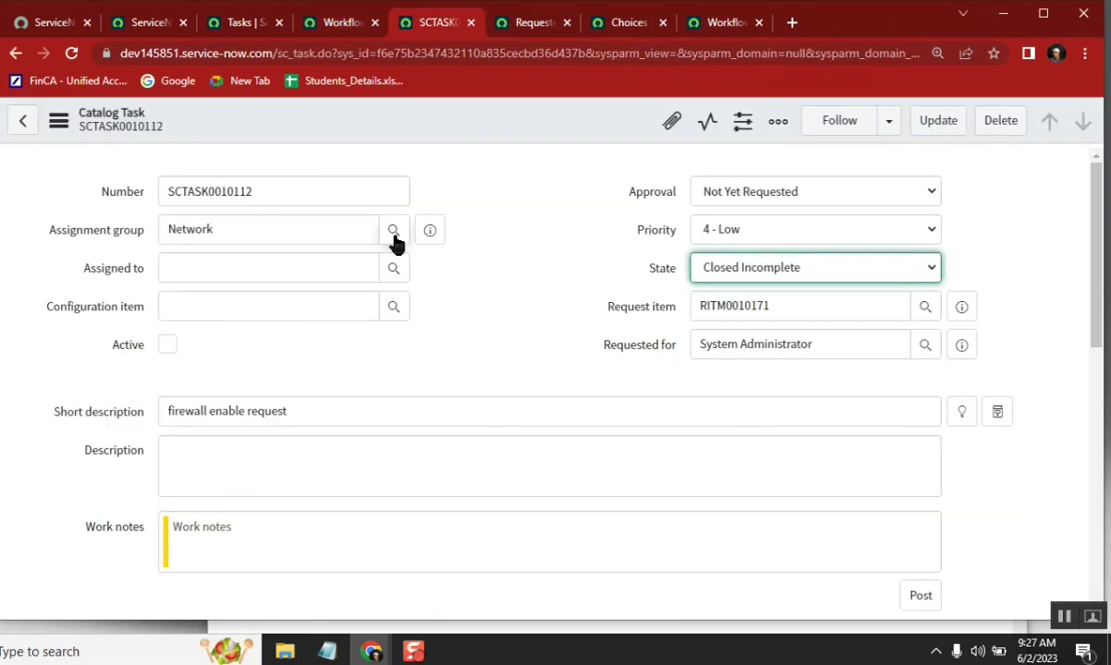
pyautogui.click(961, 309)
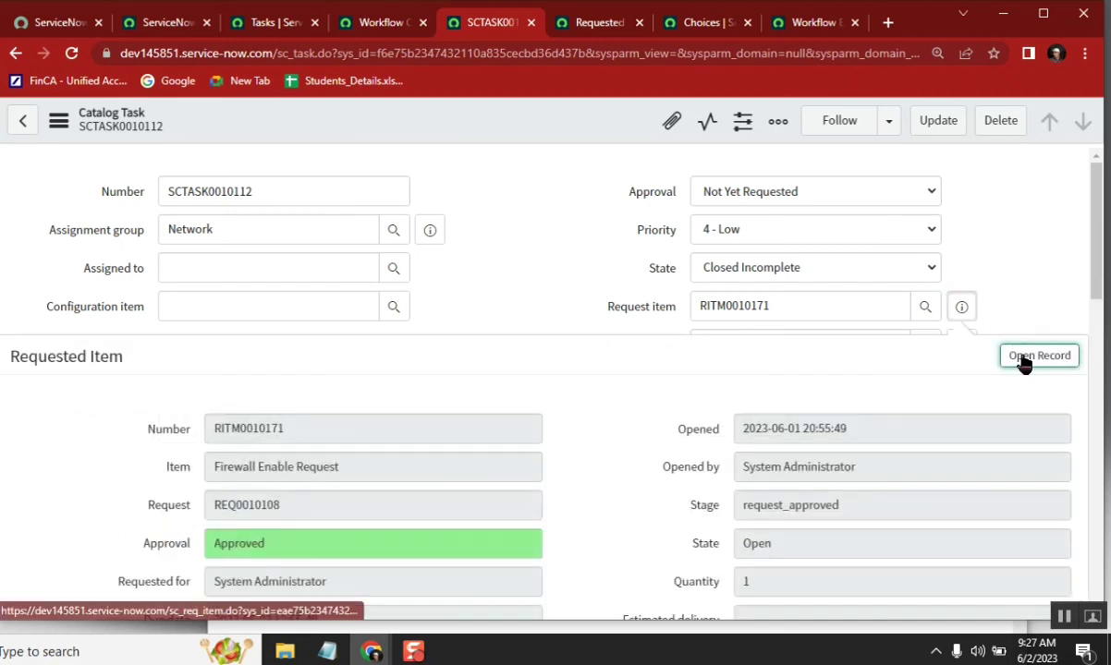
pyautogui.click(1024, 359)
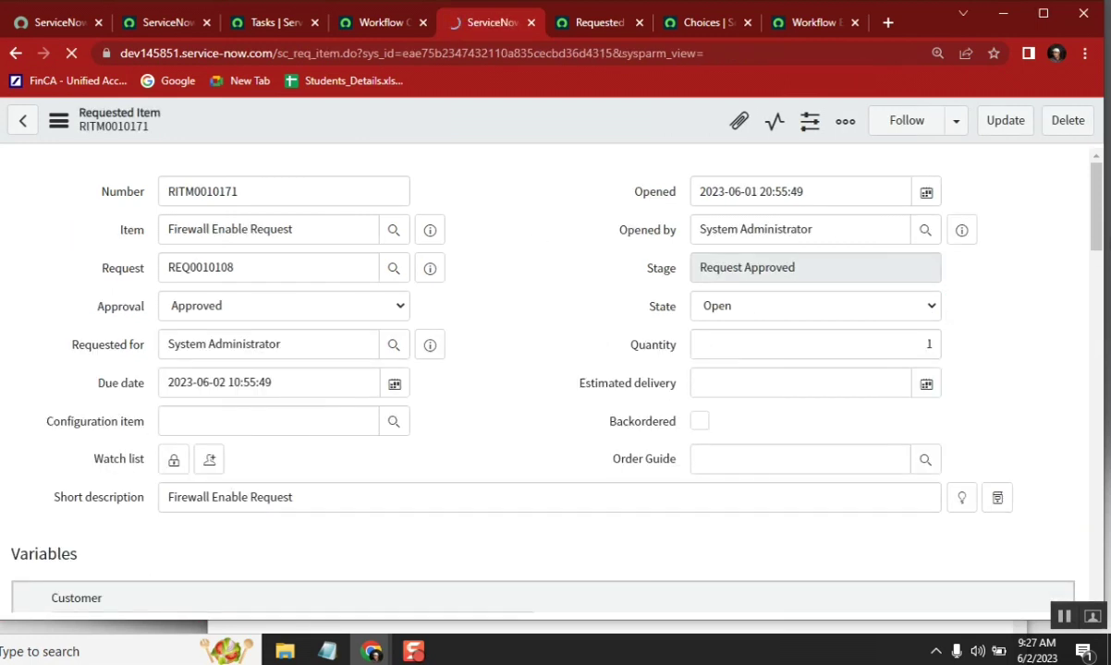
# Examine the requested item's related tasks list, including the short description of the incident generated by the workflow.
pyautogui.moveTo(1095, 194); pyautogui.dragTo(1104, 555)
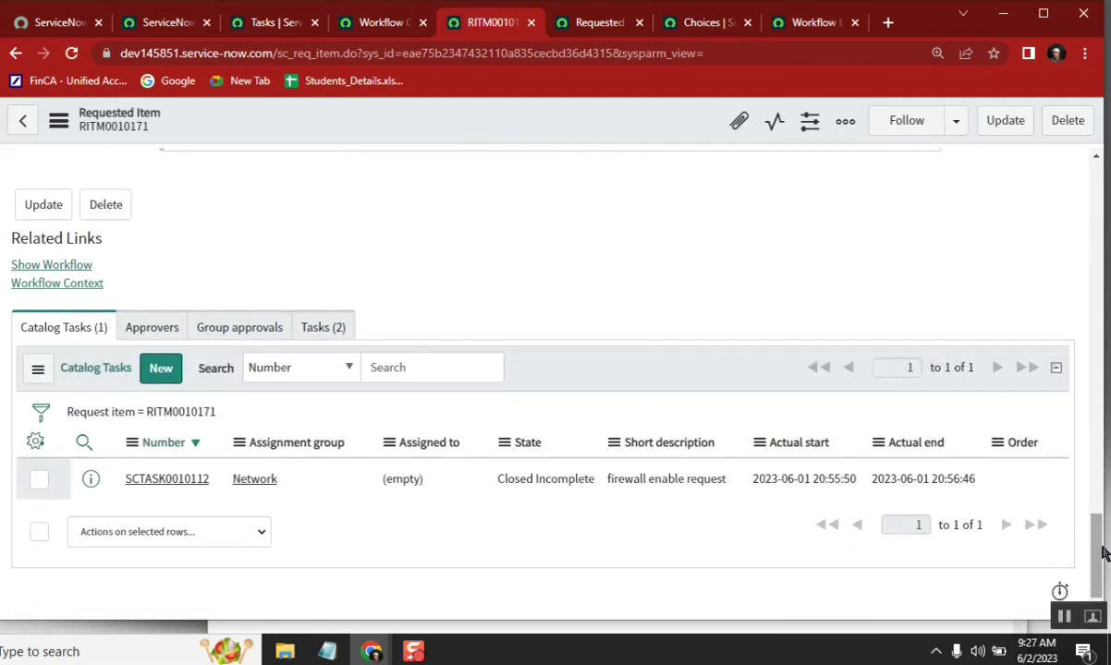
pyautogui.click(314, 329)
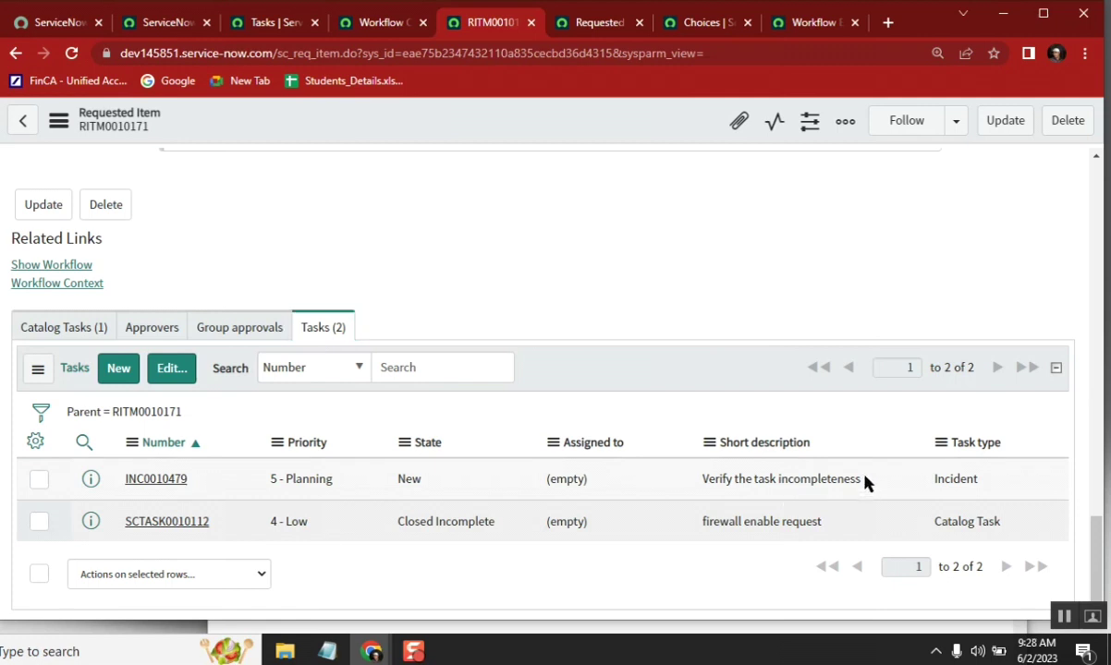
pyautogui.moveTo(864, 480); pyautogui.dragTo(695, 478)
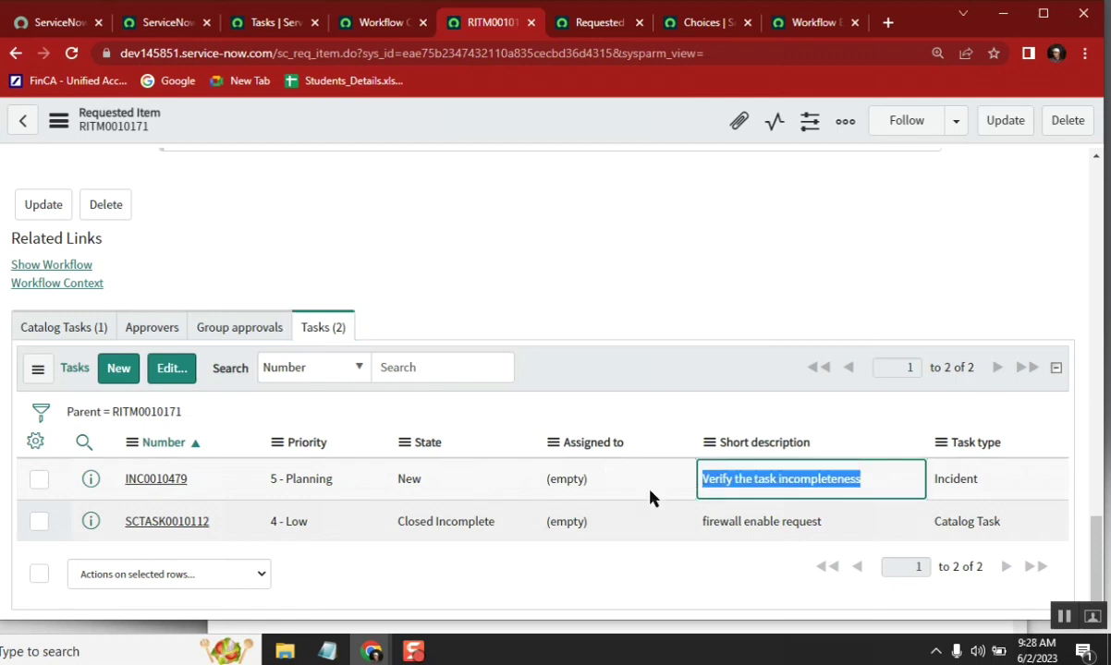
# Add the Assignment group column to the requested item's related Tasks list, placing it between Priority and State.
pyautogui.click(35, 443)
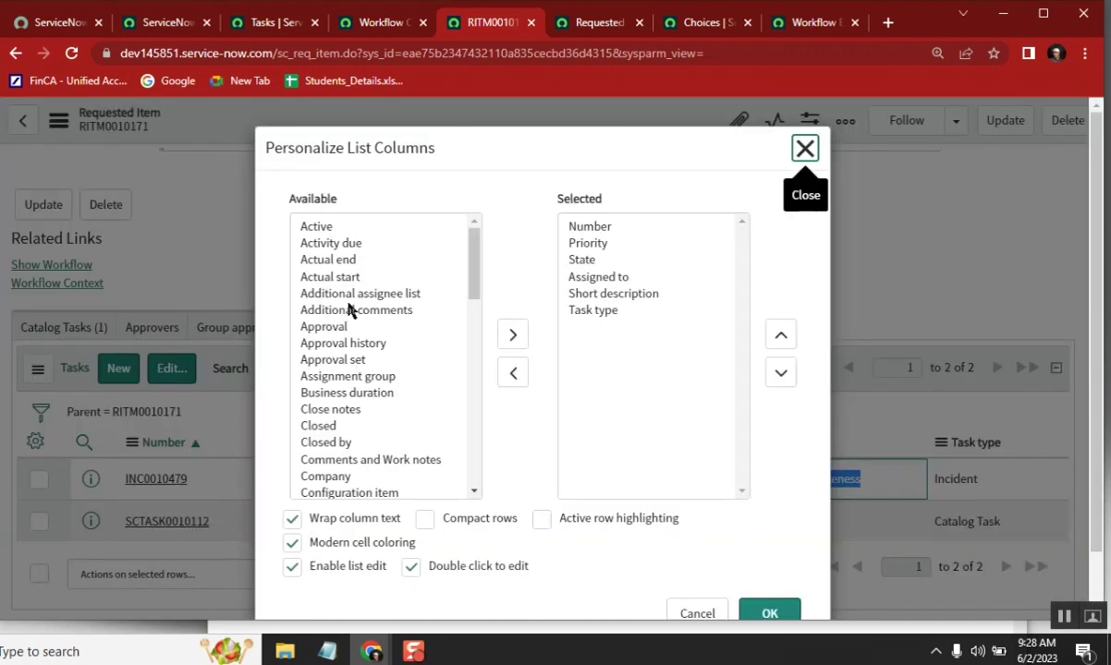
pyautogui.click(330, 277)
pyautogui.click(356, 309)
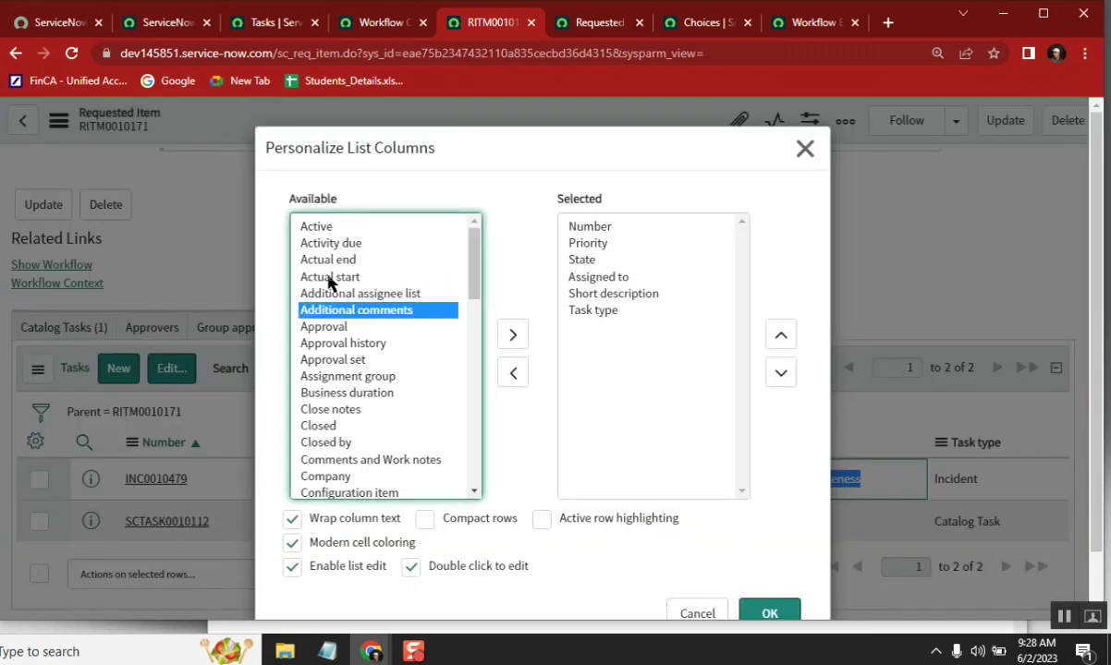
pyautogui.doubleClick(354, 376)
pyautogui.click(781, 340)
pyautogui.click(781, 339)
pyautogui.click(781, 339)
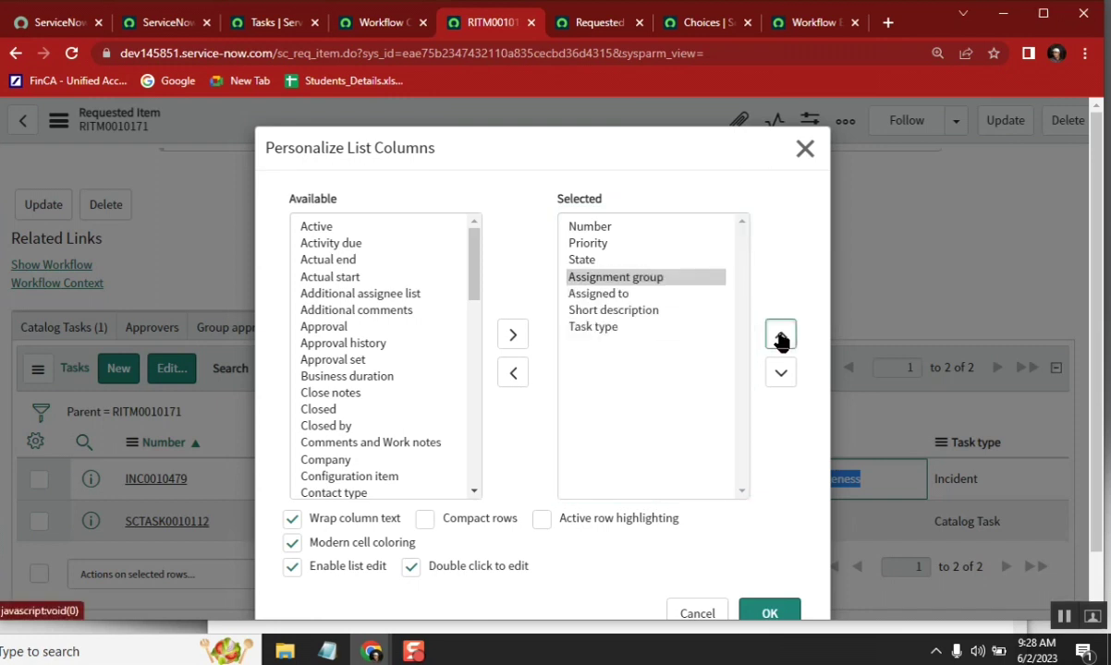
pyautogui.click(781, 339)
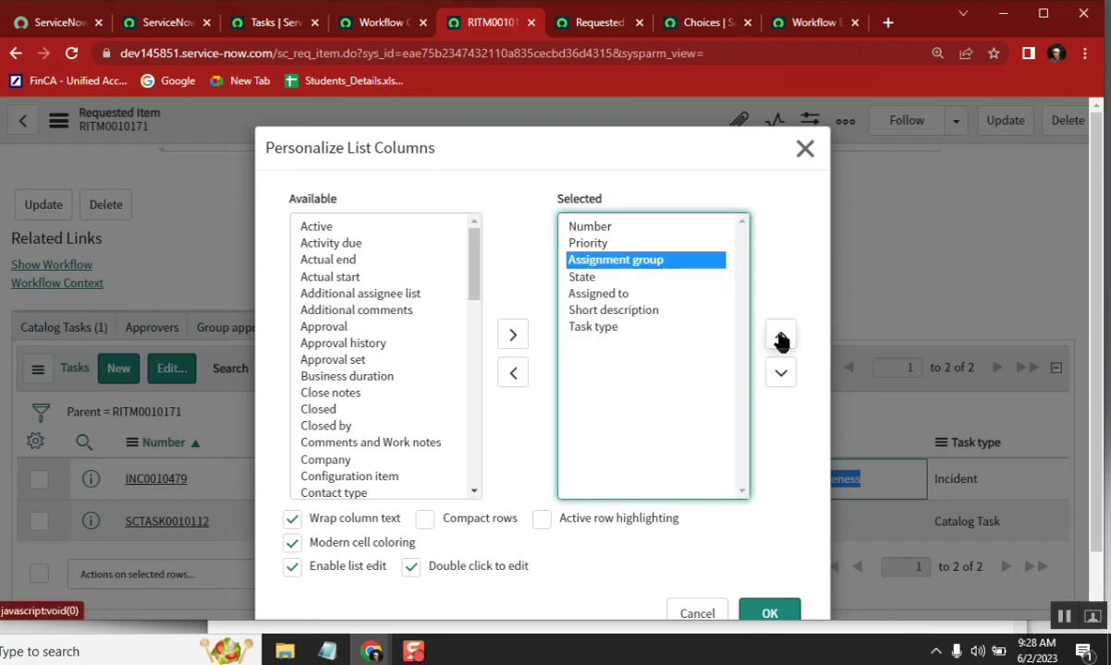
# Move the Short description column directly after Priority in the Tasks list and apply the personalized column layout.
pyautogui.click(643, 312)
pyautogui.click(781, 341)
pyautogui.click(780, 340)
pyautogui.click(780, 340)
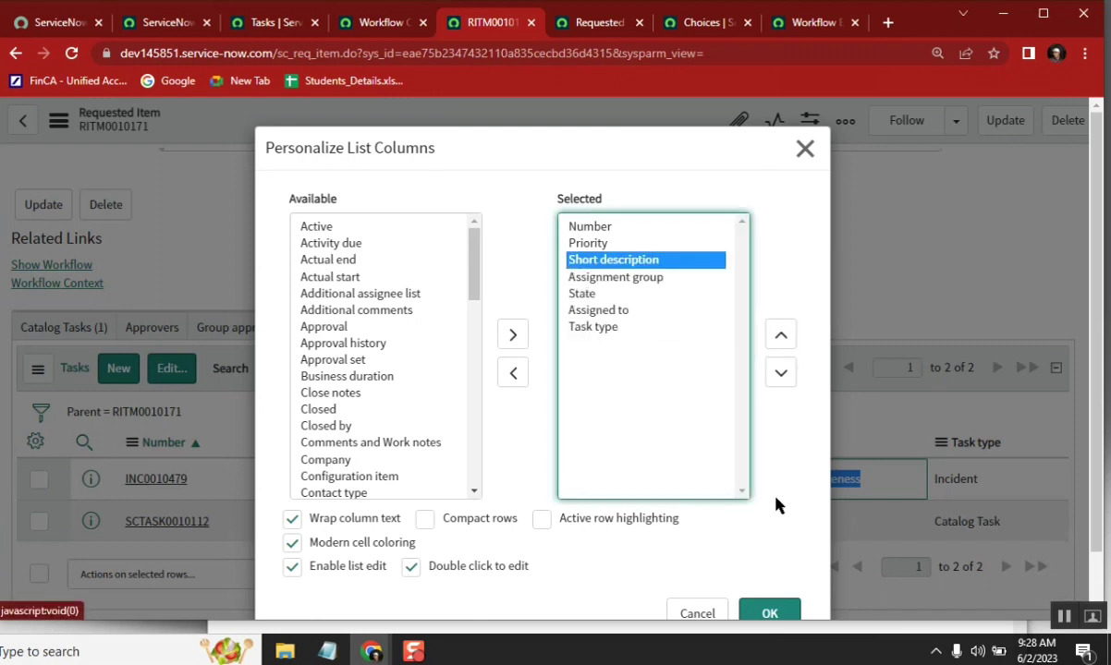
pyautogui.click(705, 575)
pyautogui.press('Return')
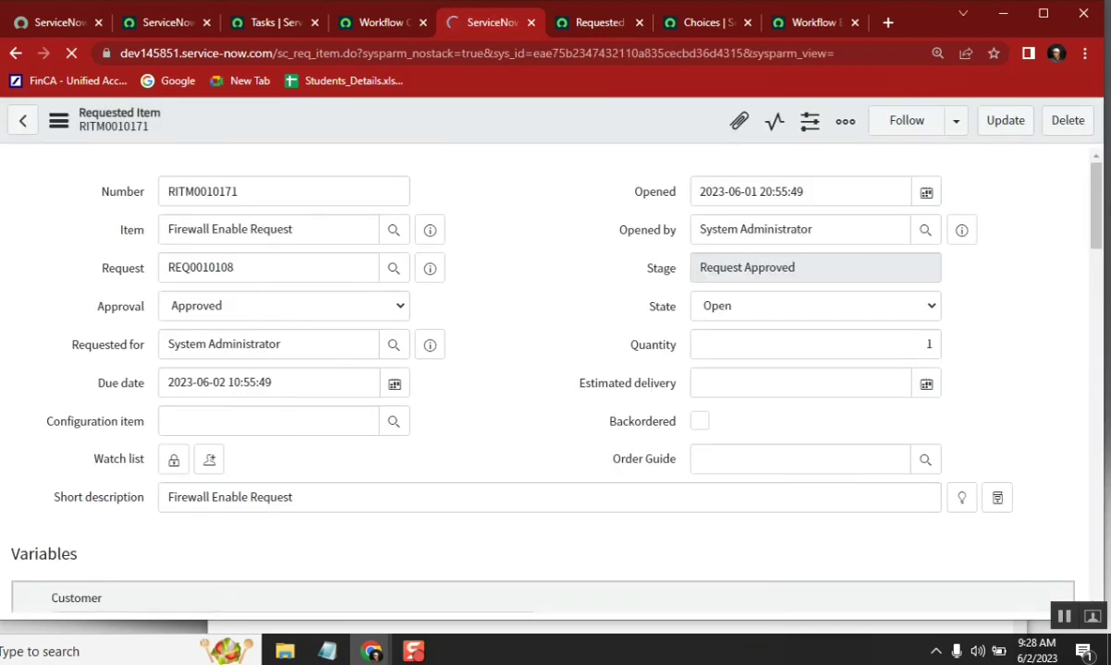
# Compare the generated incident's short description and assignment group with the task values in the workflow's create incident activity.
pyautogui.moveTo(1100, 457); pyautogui.dragTo(1098, 573)
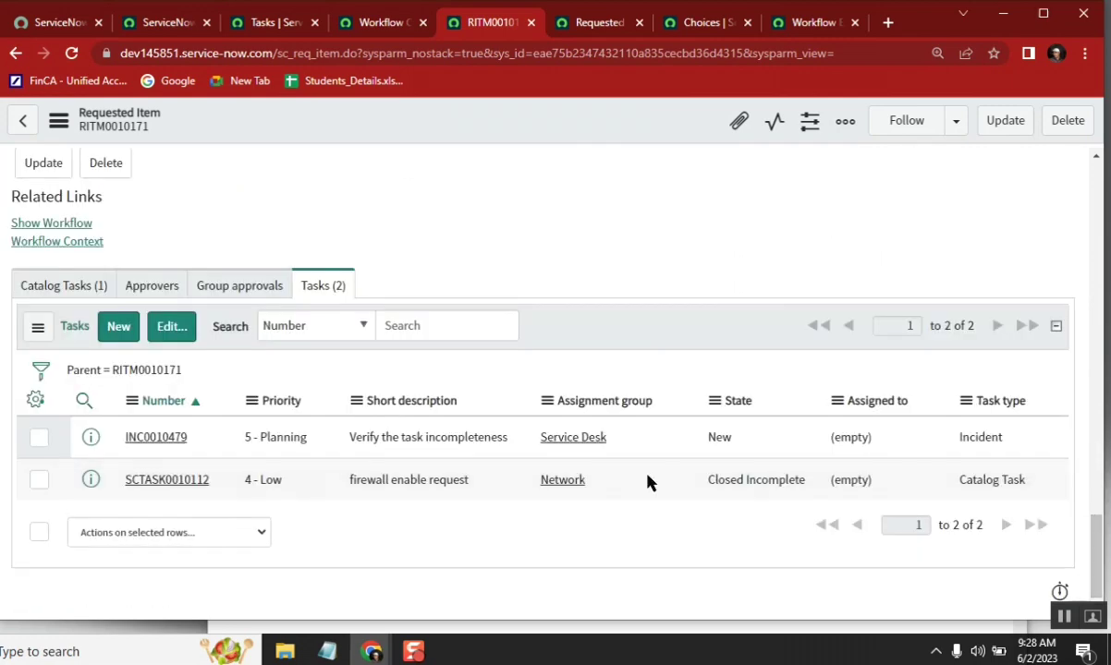
pyautogui.moveTo(621, 440); pyautogui.dragTo(352, 430)
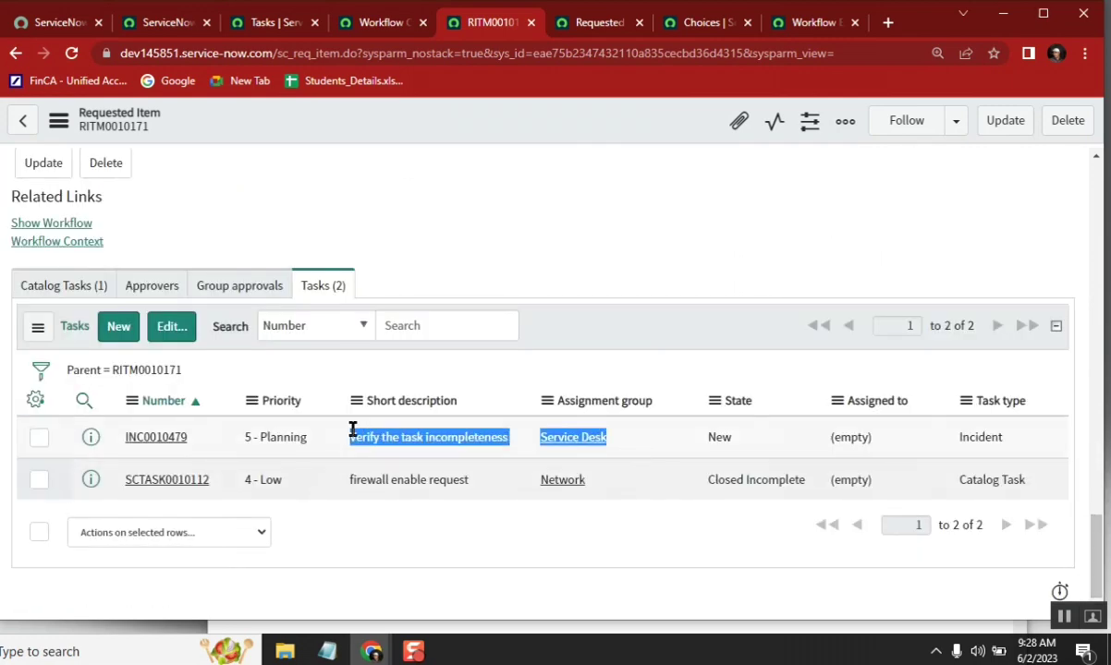
pyautogui.click(793, 23)
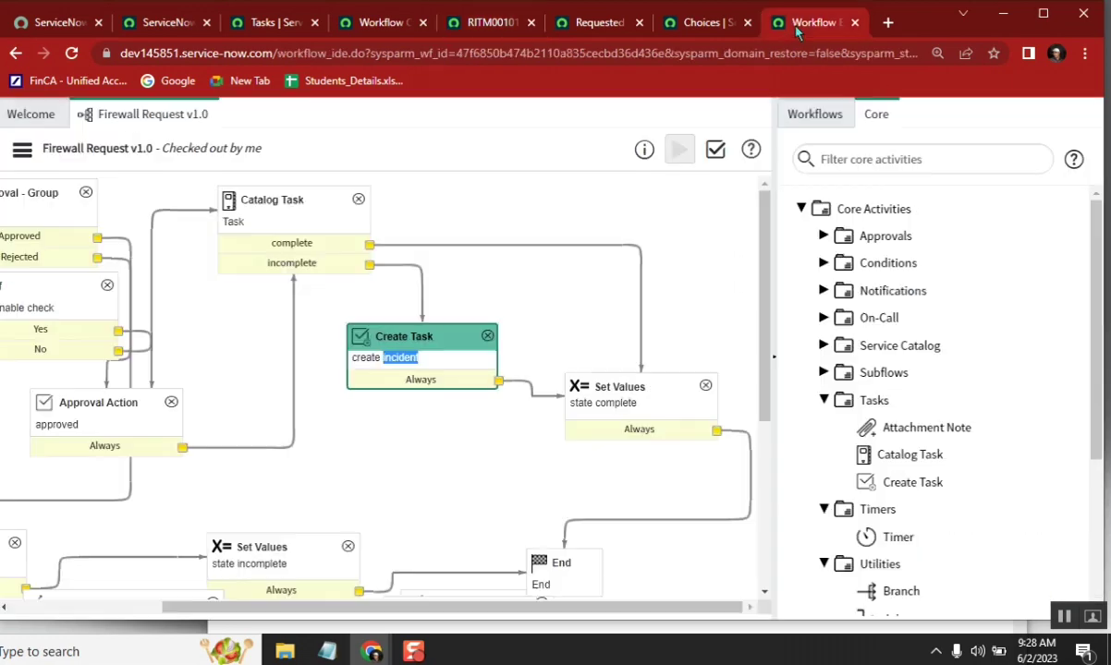
pyautogui.doubleClick(441, 366)
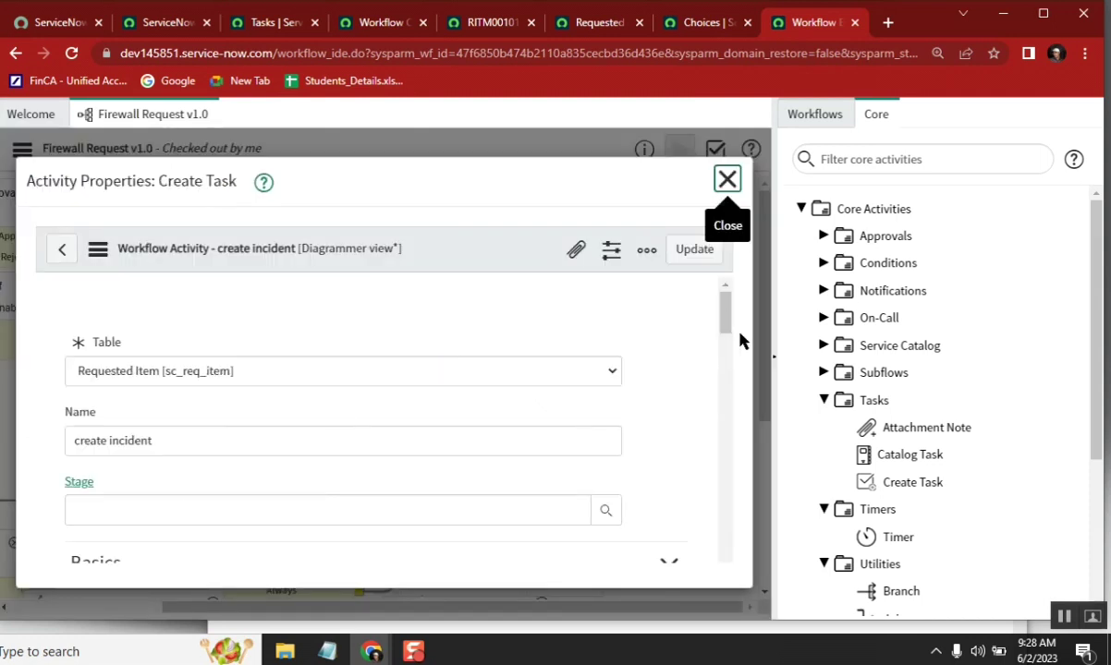
pyautogui.scroll(-1, 729, 310)
pyautogui.moveTo(726, 348); pyautogui.dragTo(725, 404)
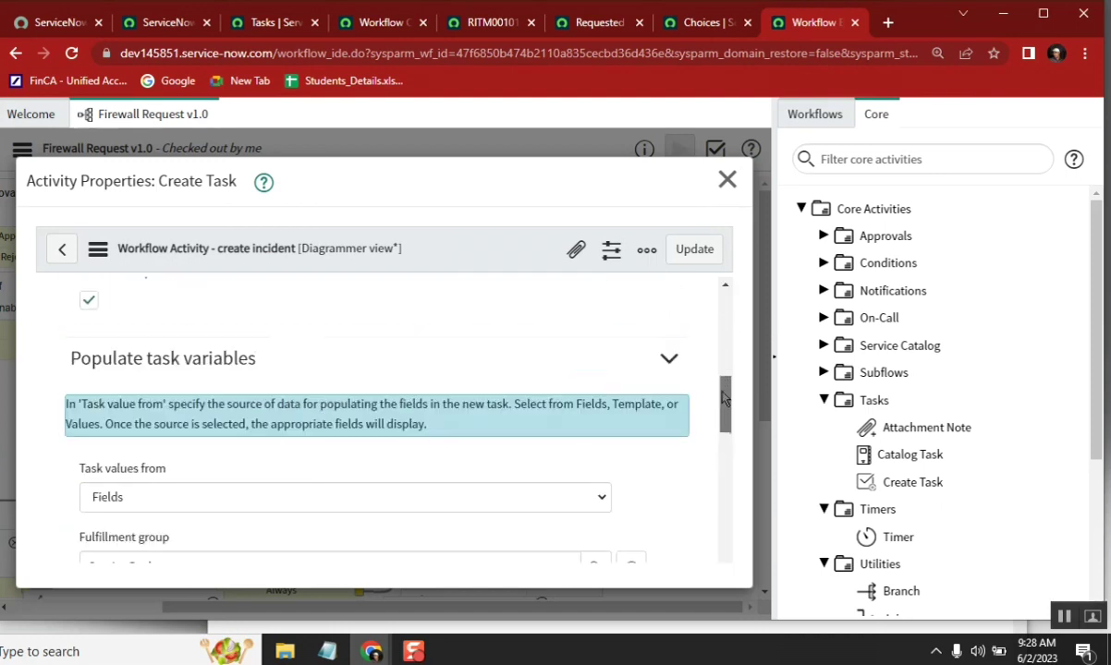
pyautogui.click(726, 180)
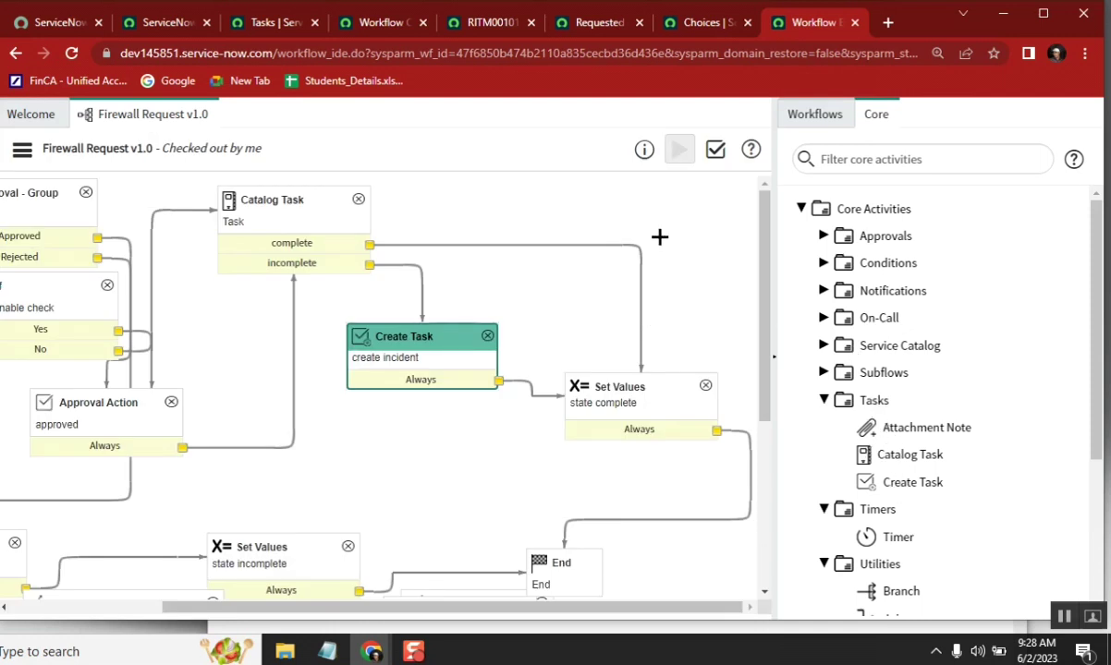
# Check the open choices and approval pages, and examine the condition behind the Catalog Task's complete exit in the workflow.
pyautogui.click(693, 22)
pyautogui.click(583, 22)
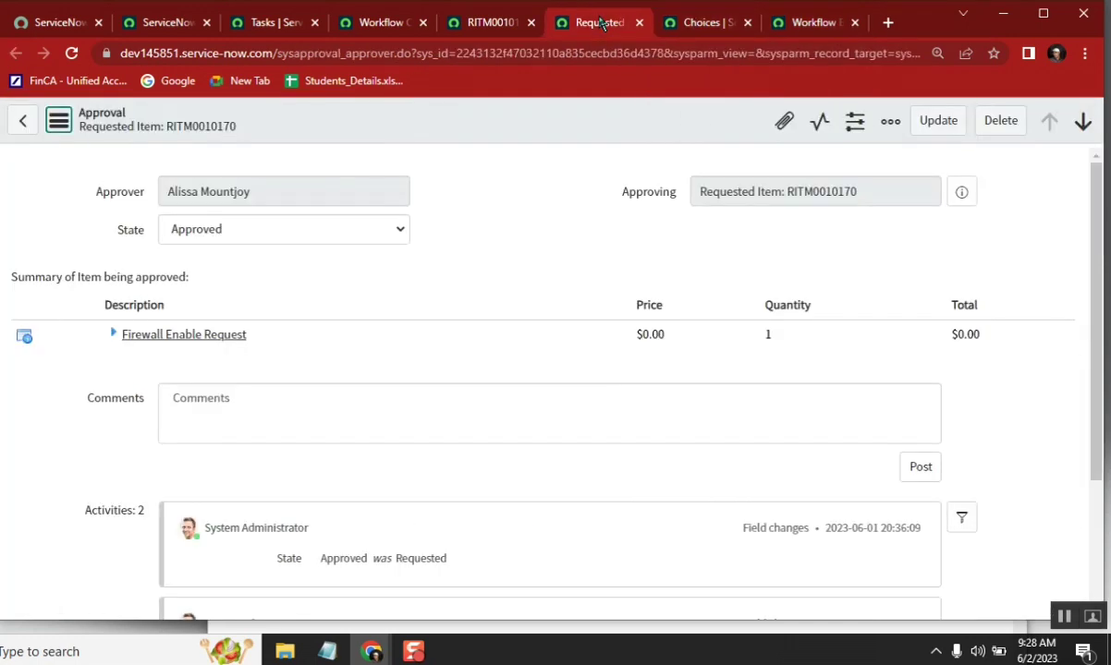
pyautogui.click(807, 20)
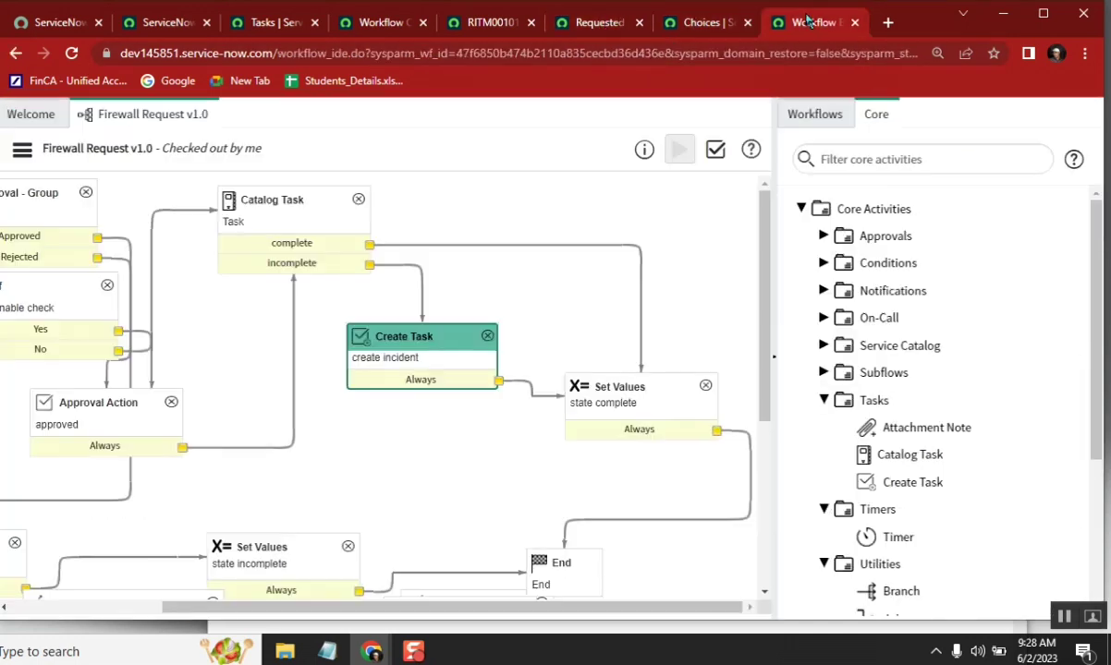
pyautogui.doubleClick(291, 243)
pyautogui.doubleClick(291, 245)
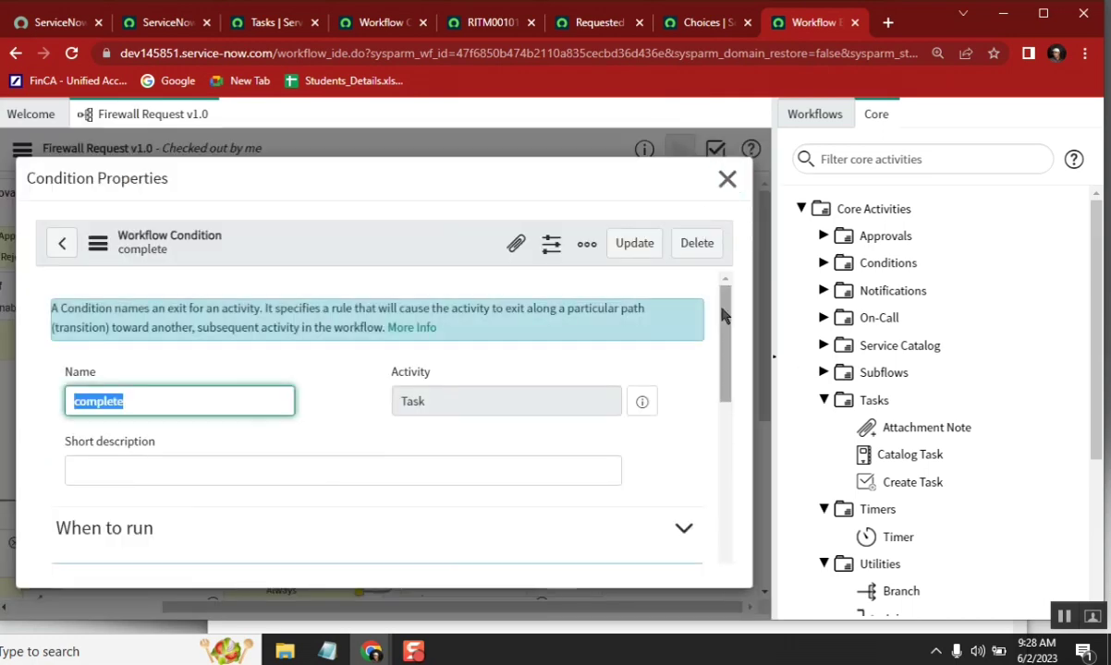
pyautogui.moveTo(723, 312); pyautogui.dragTo(726, 473)
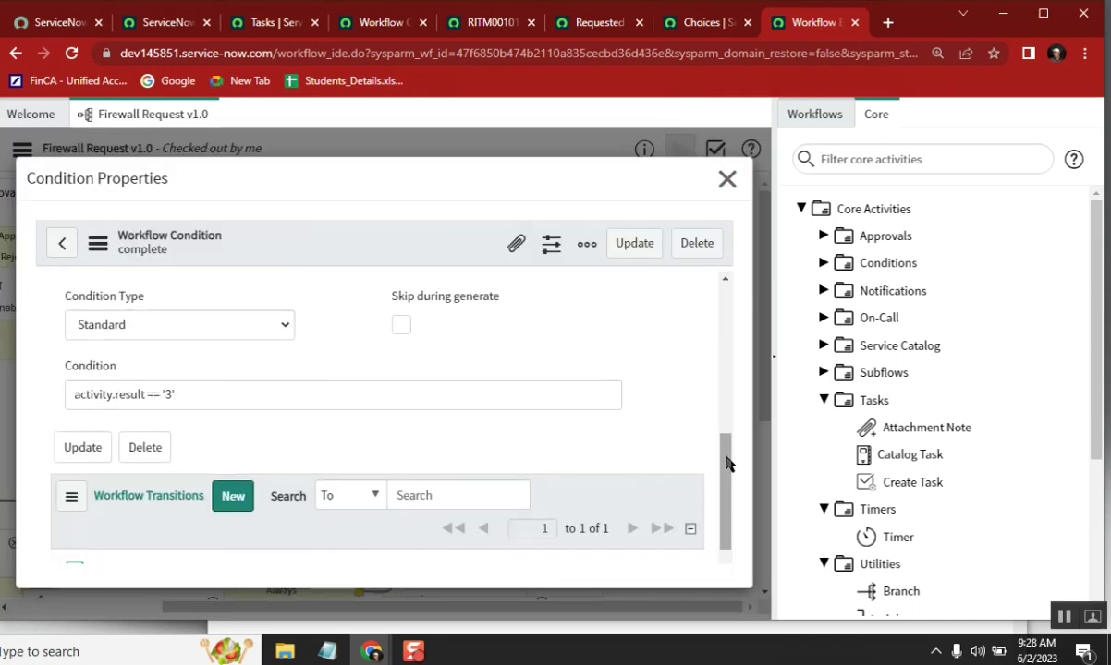
pyautogui.click(211, 395)
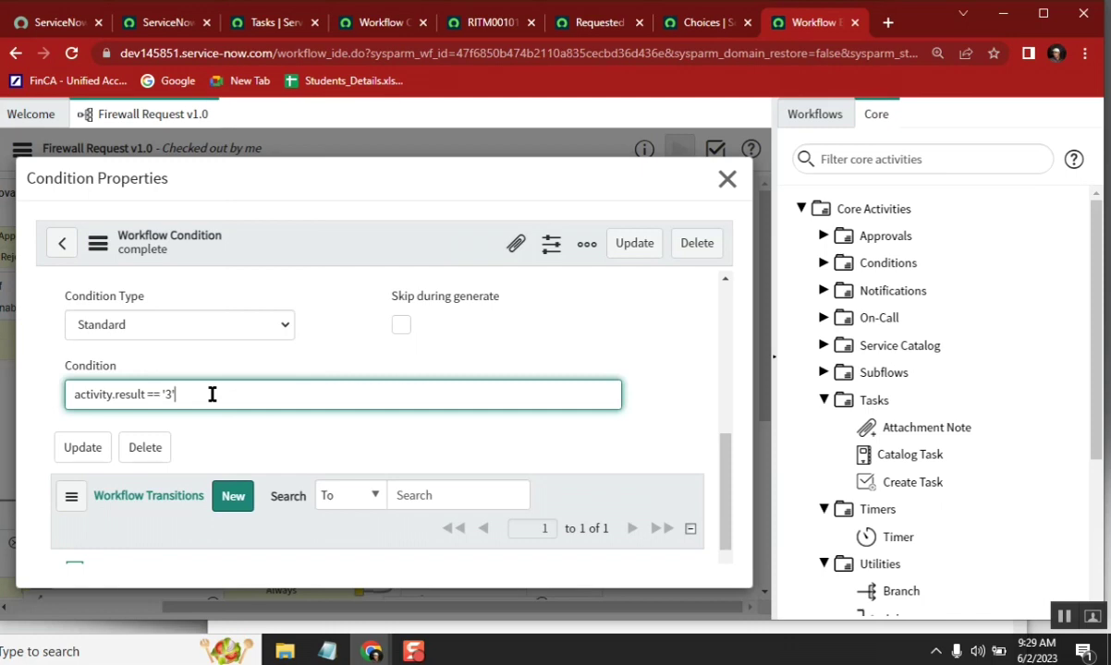
pyautogui.click(729, 179)
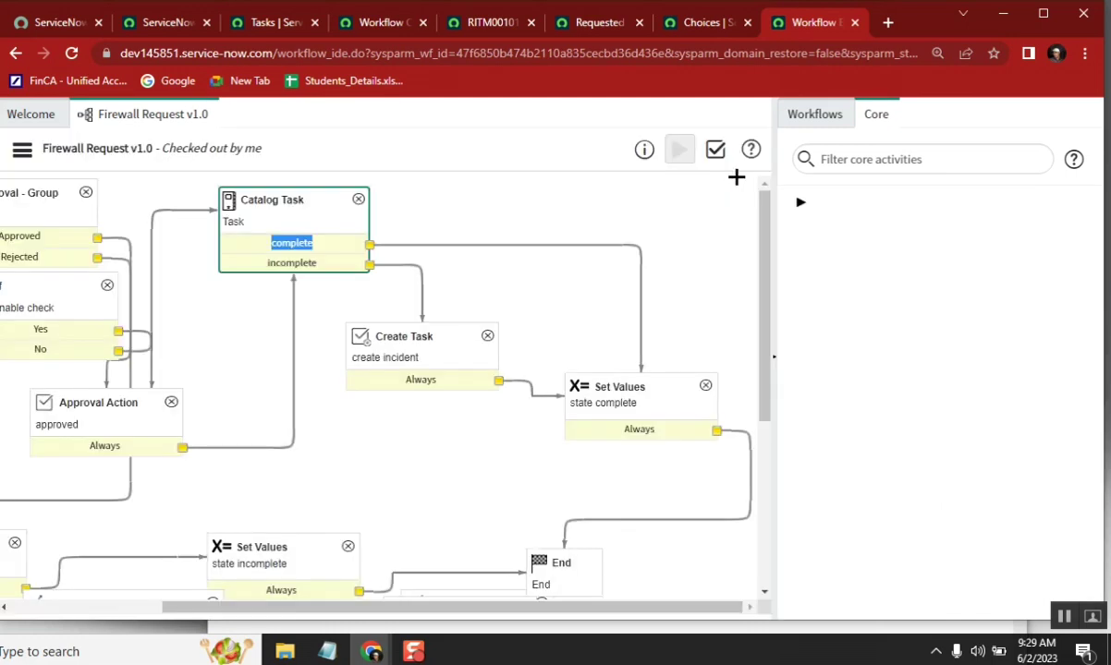